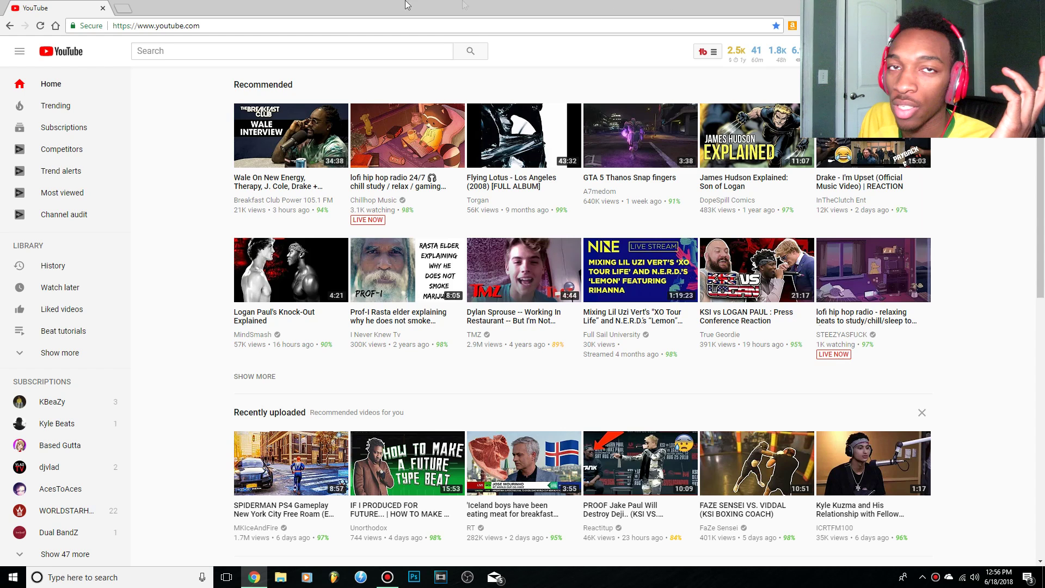
Search YouTube for "Guitar Samples"
click(228, 48)
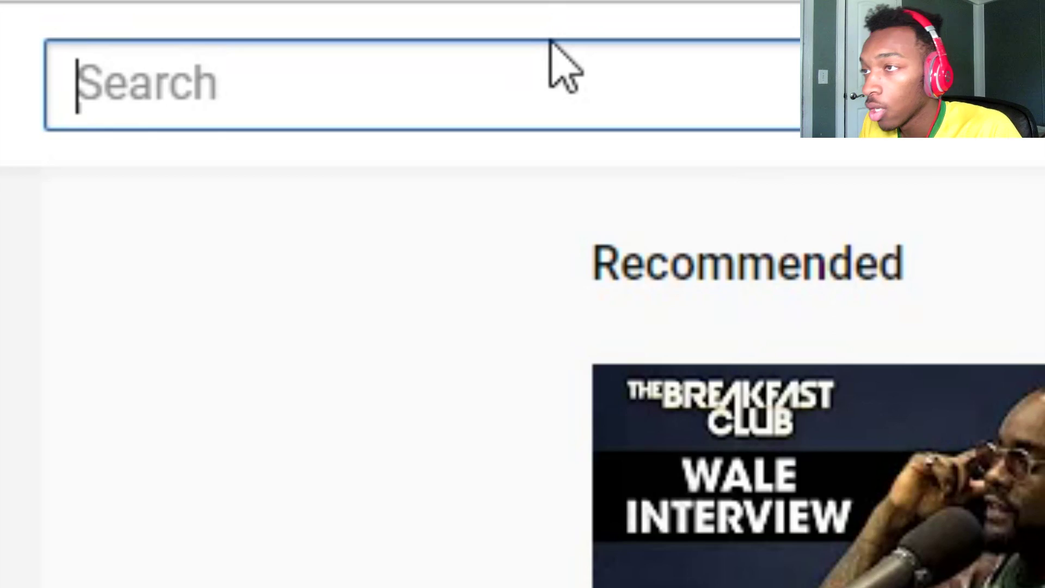
text(g)
key(BackSpace)
text(gUI)
key(ctrl+a)
text(Guitat)
key(BackSpace)
text(r Samples)
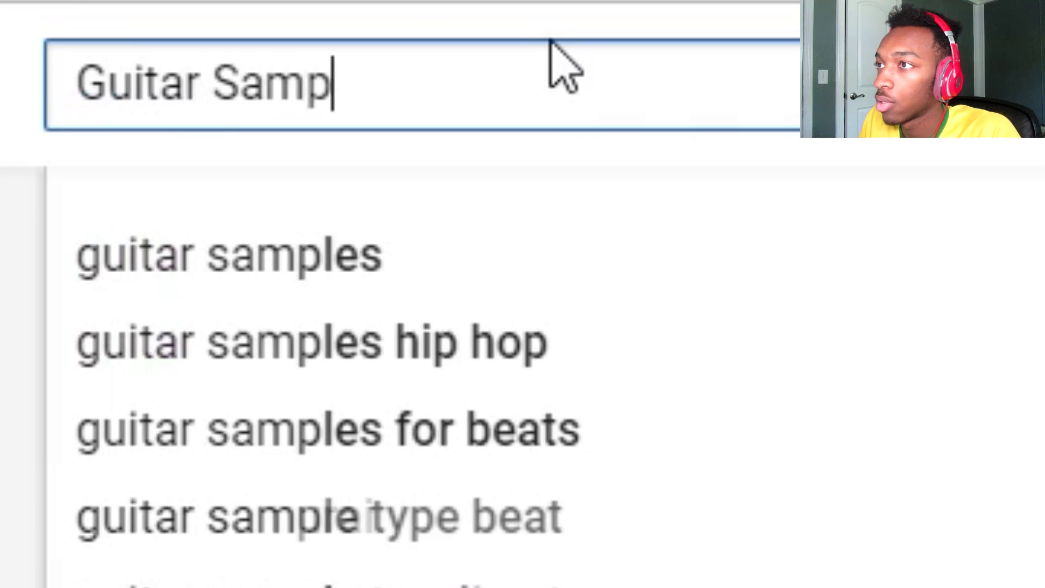
key(Return)
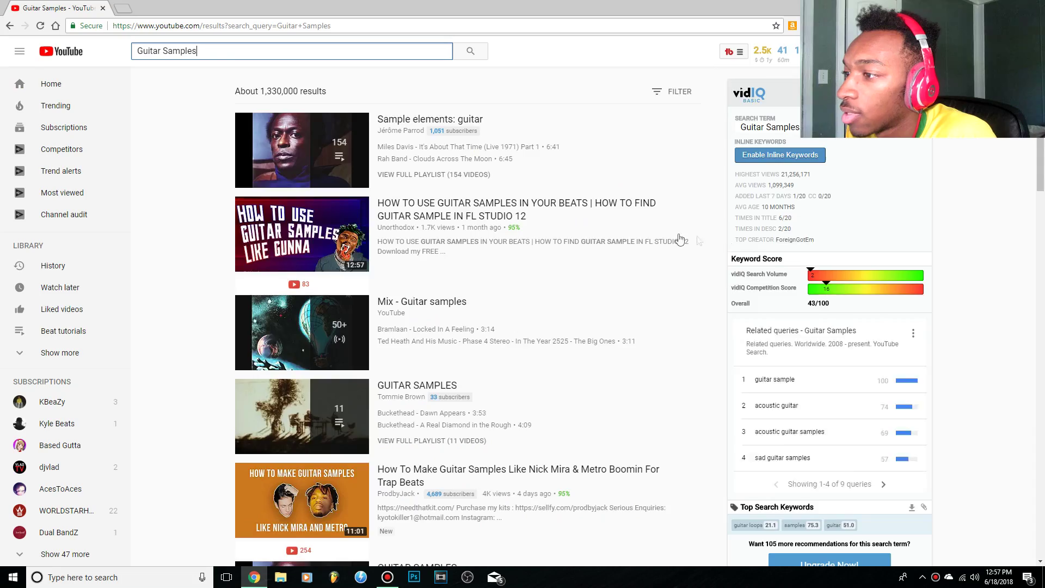
Open the "GUITAR SAMPLES" playlist and preview Buckethead's "Dawn Appears" and "A Real Diamond in the Rough"
scroll(681, 236, down, 10)
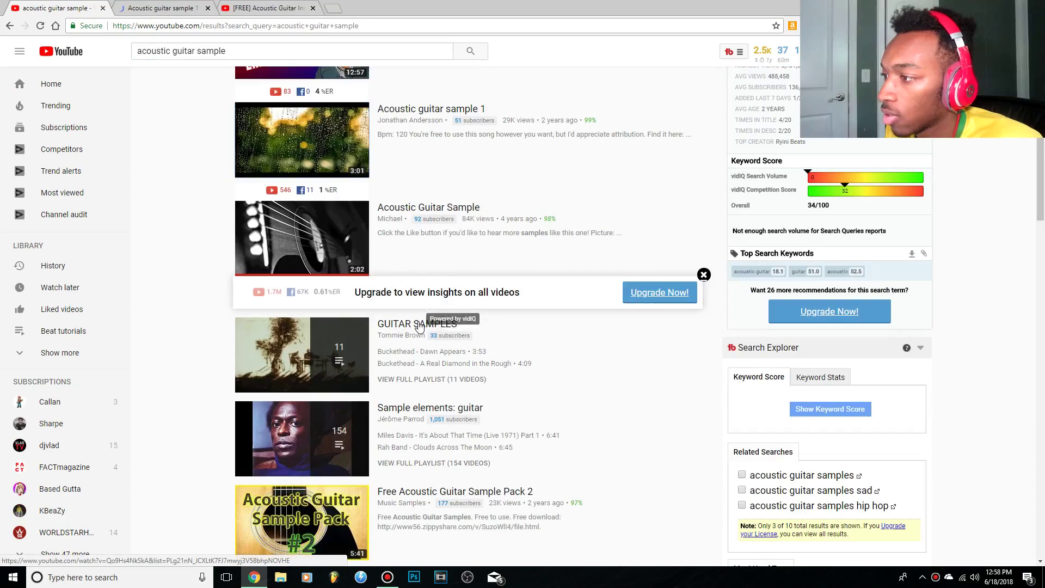
click(418, 325)
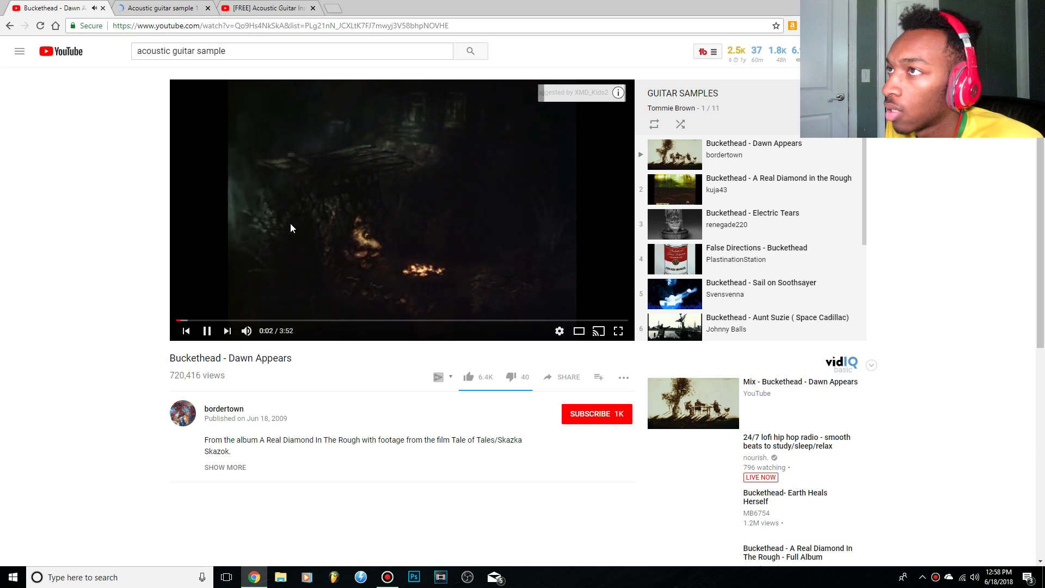
middle_click(174, 5)
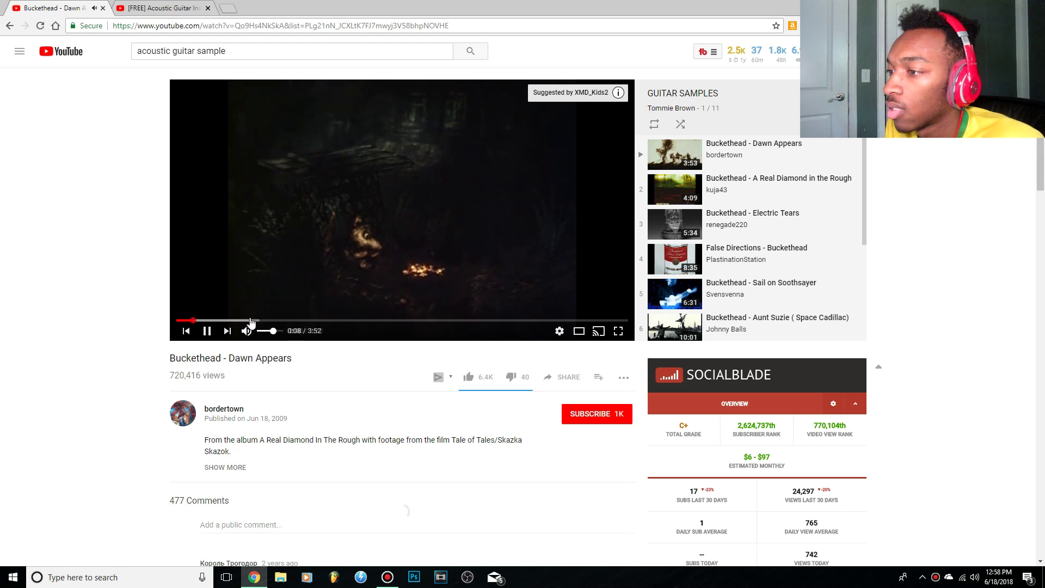
click(250, 320)
key(space)
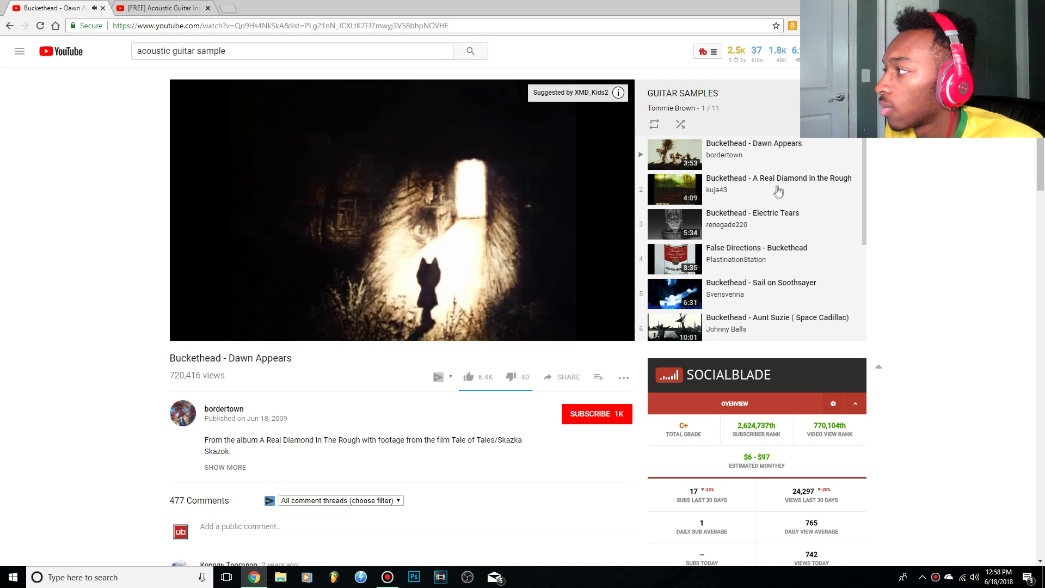
click(767, 195)
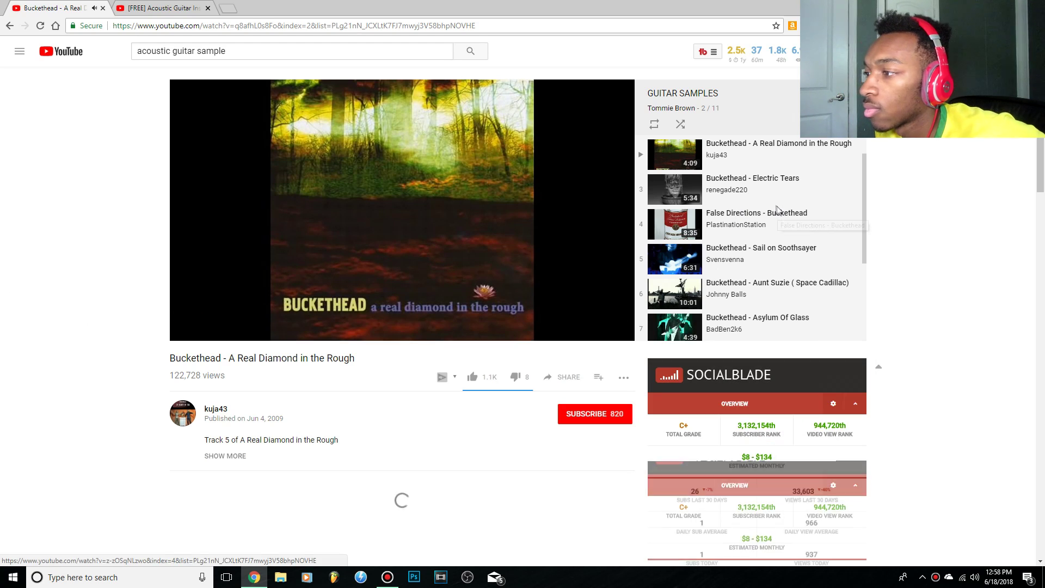
click(413, 254)
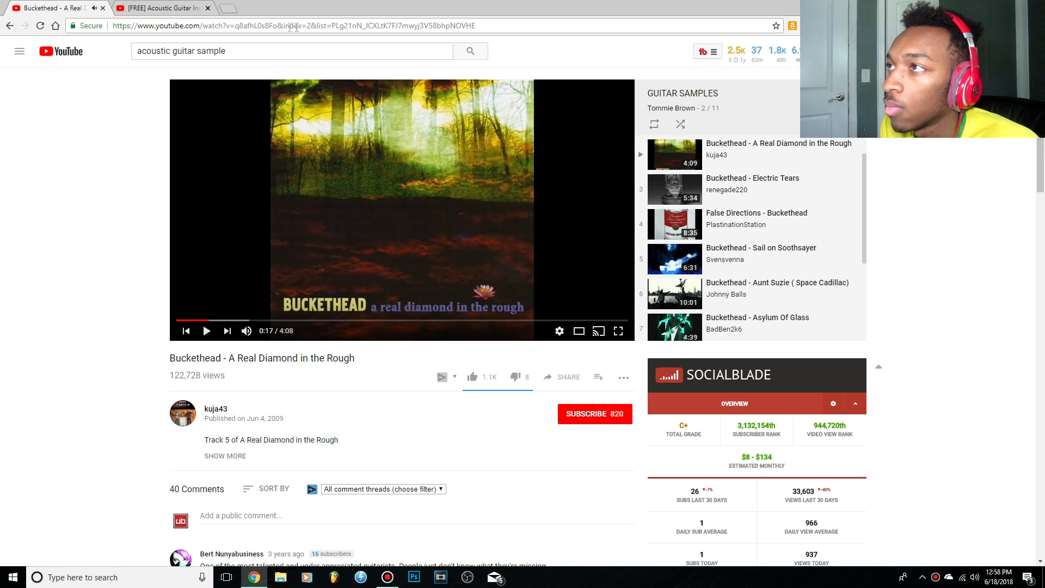
Cut the video's web address up to the end of its video ID, leaving out the playlist part
drag(279, 24, 113, 25)
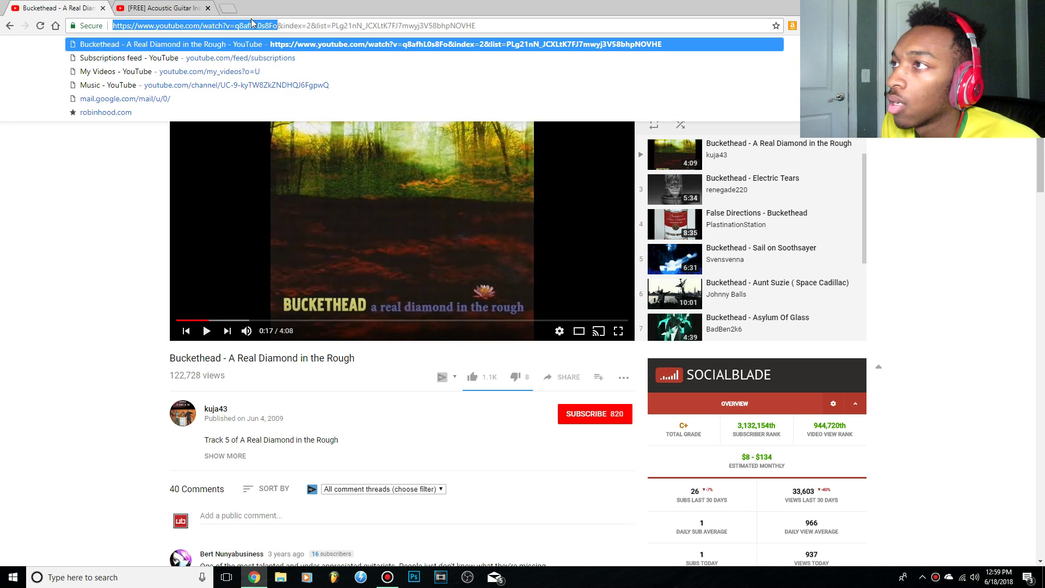
right_click(254, 26)
click(277, 48)
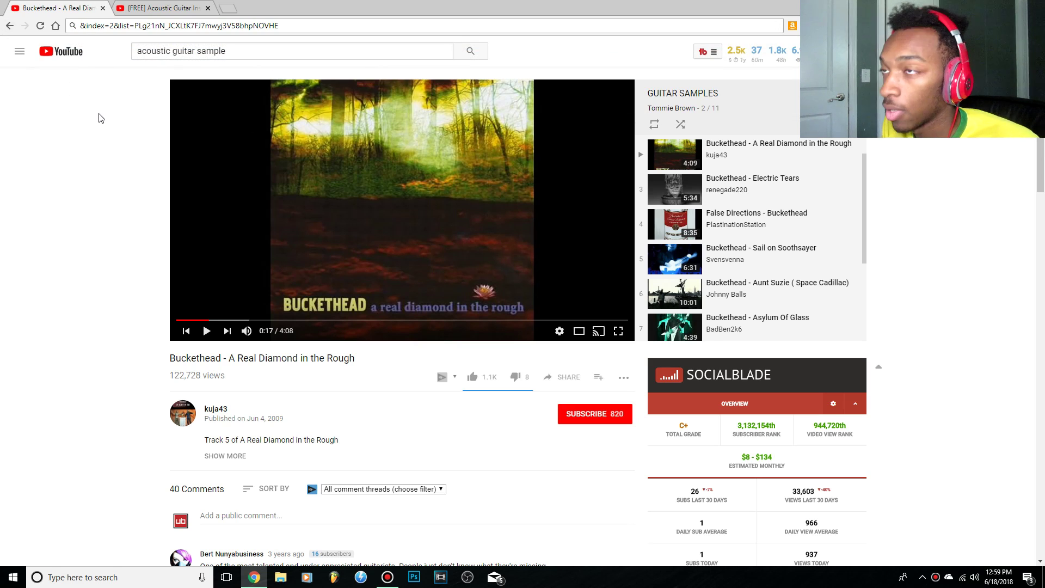
Switch to FL Studio and place the "Buckethead - A Real Diamond in the Rough" audio file on Track 1 at bar 1
key(ctrl+shift+b)
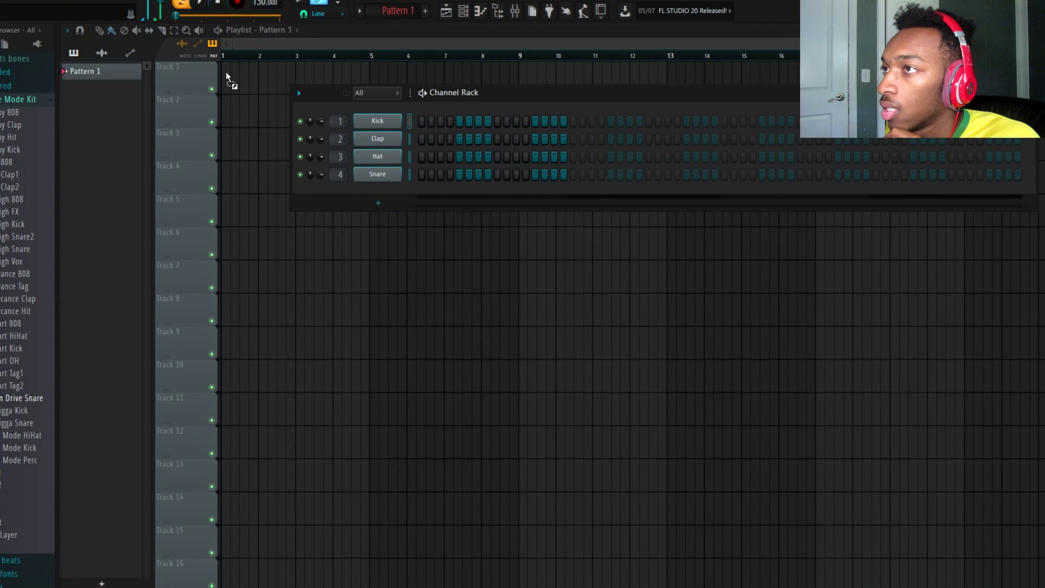
drag(226, 77, 277, 95)
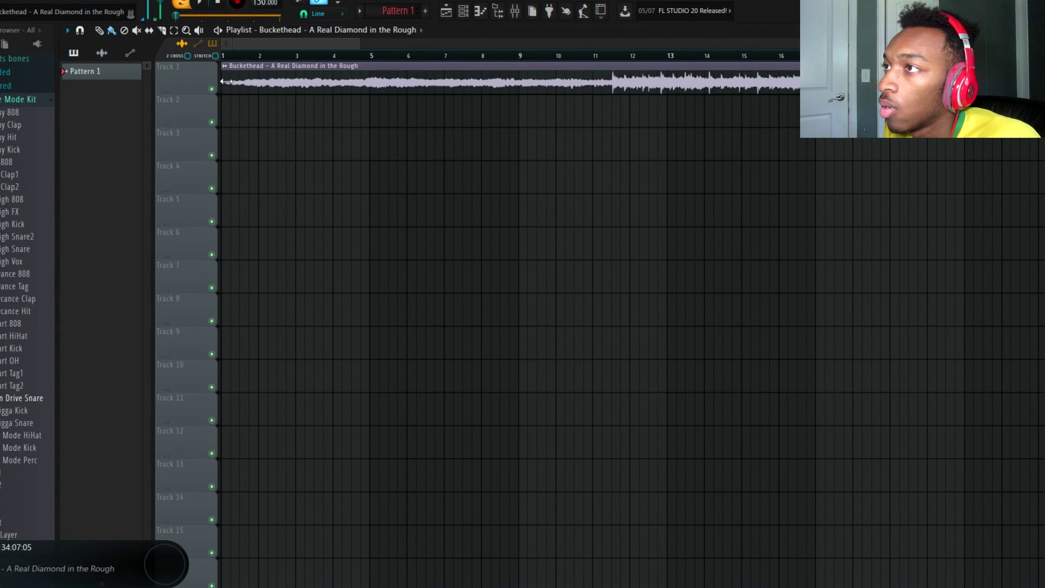
Slip out the silence at the start of the audio clip on Track 1 and play the clip back
drag(358, 44, 207, 41)
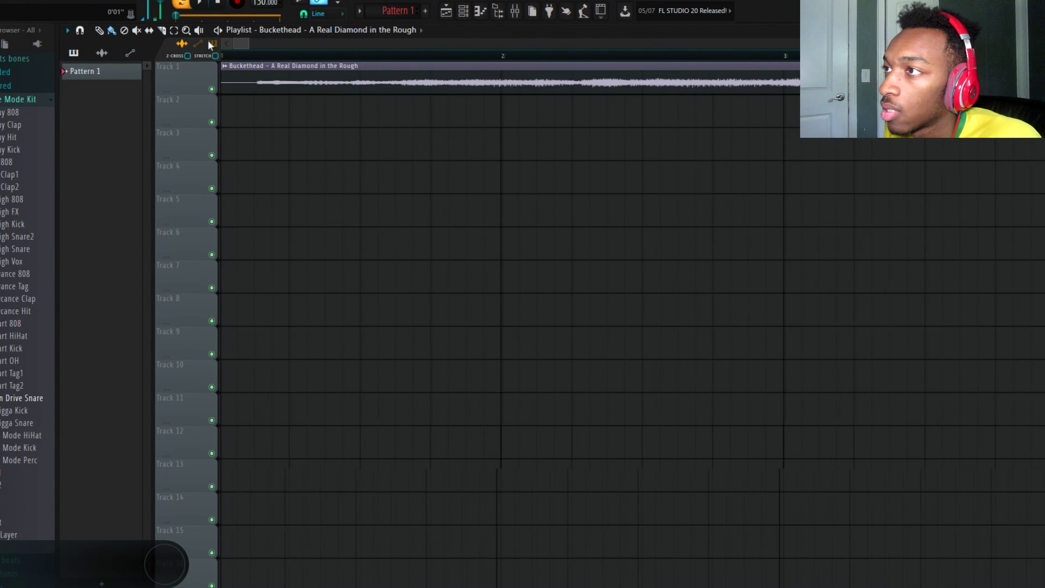
mouse_move(223, 84)
mouse_down()
mouse_move(266, 83)
mouse_move(206, 86)
mouse_up()
key(space)
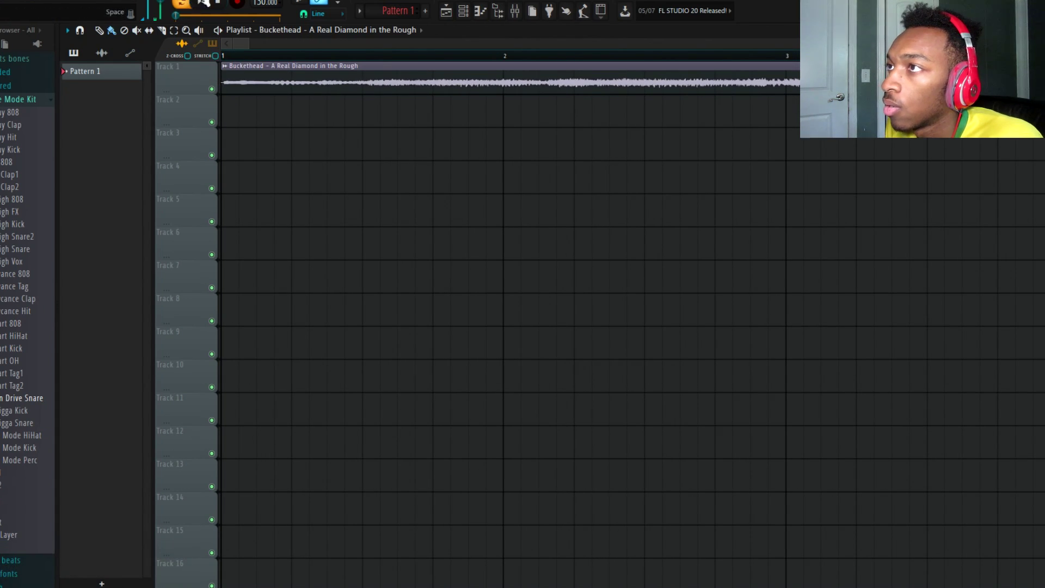
scroll(434, 199, down, 5)
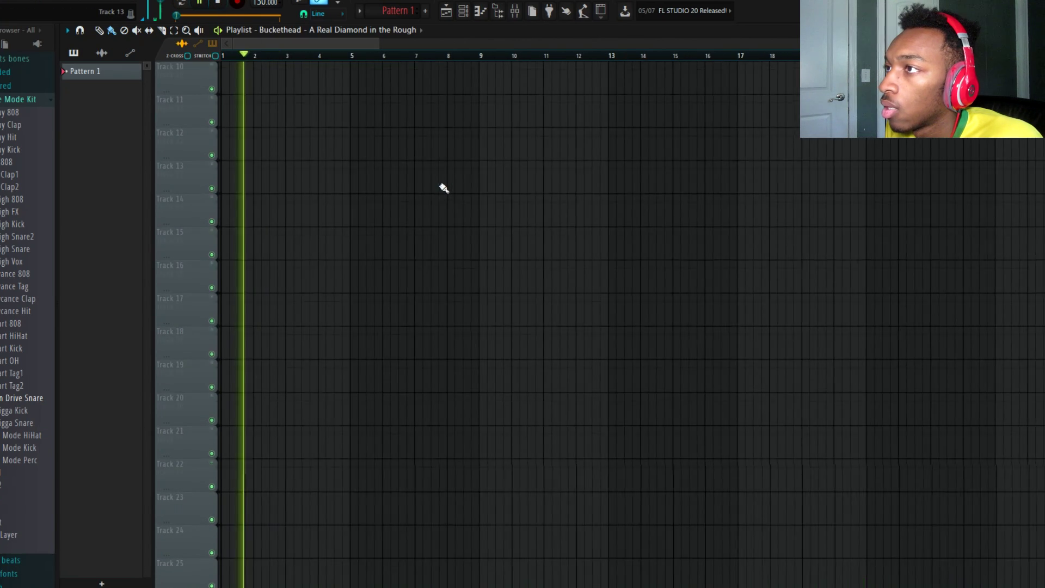
key(space)
Enable Normalize in the channel settings of the Buckethead audio clip
click(228, 66)
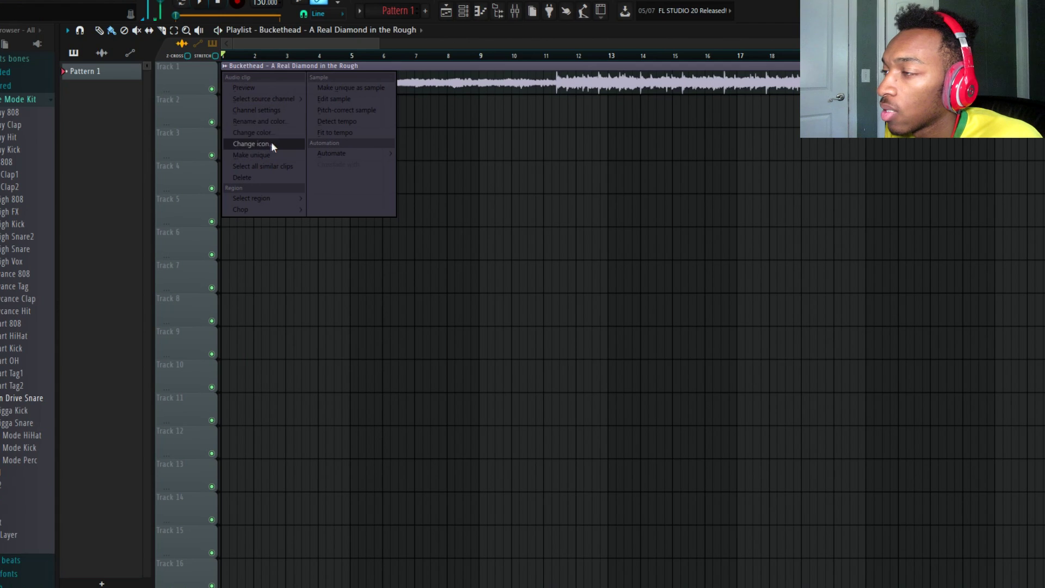
click(265, 111)
click(294, 239)
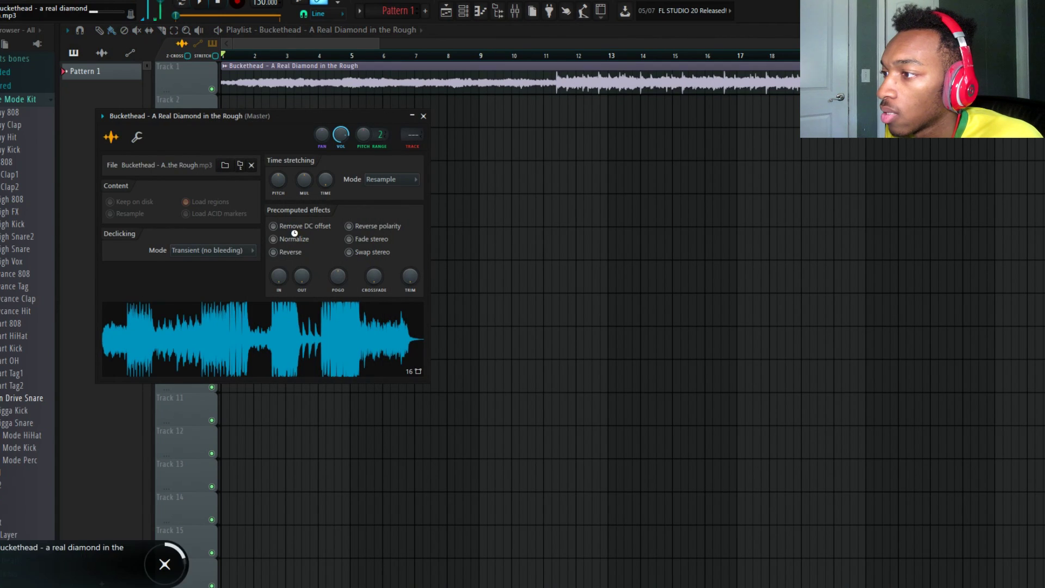
Load the sample into Edison on mixer Insert 1 and select its opening 12.390 seconds for listening
key(F9)
click(69, 120)
scroll(77, 111, down, 1)
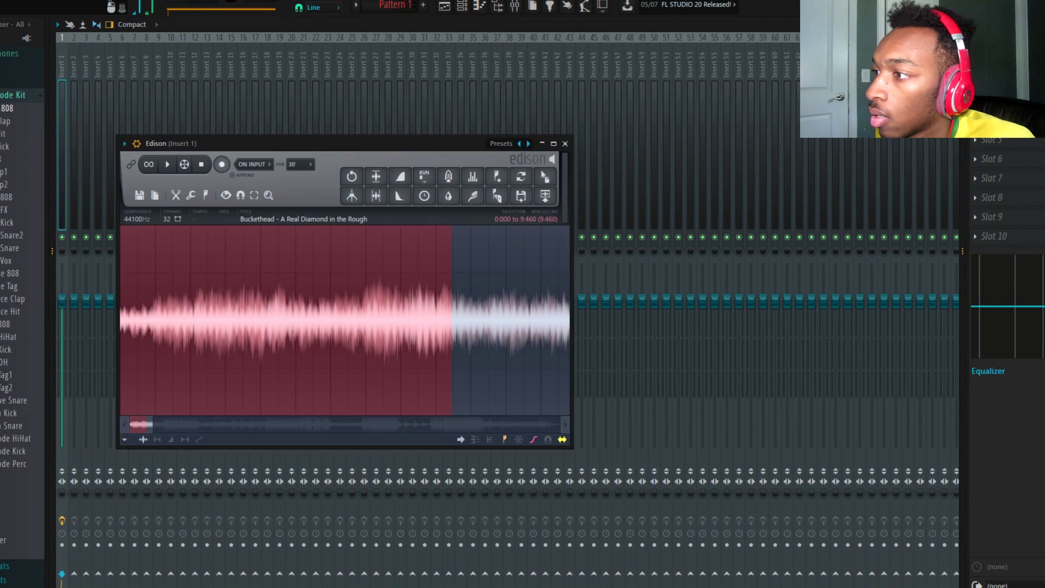
drag(470, 304, 566, 305)
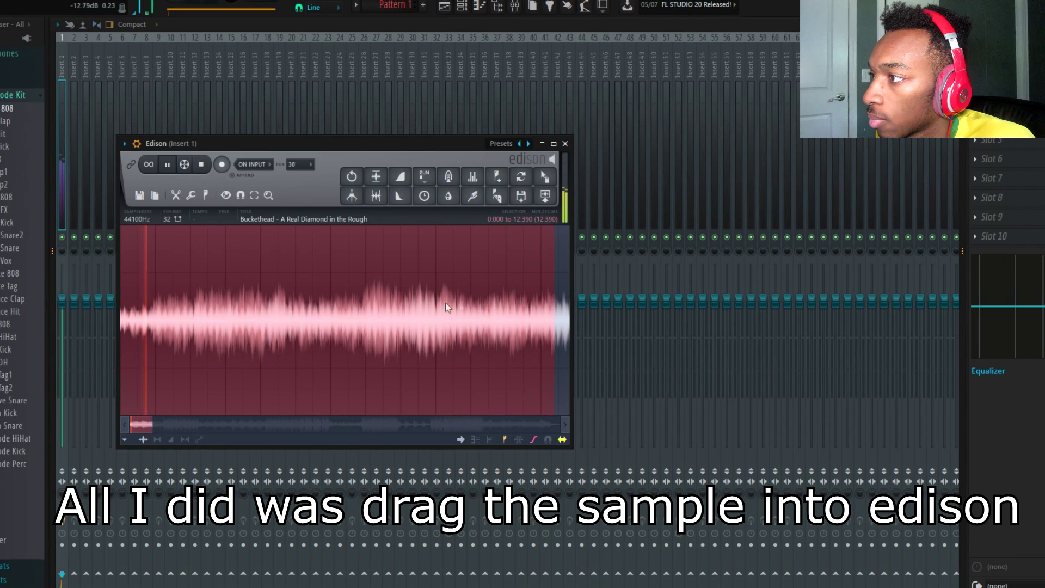
scroll(381, 316, down, 3)
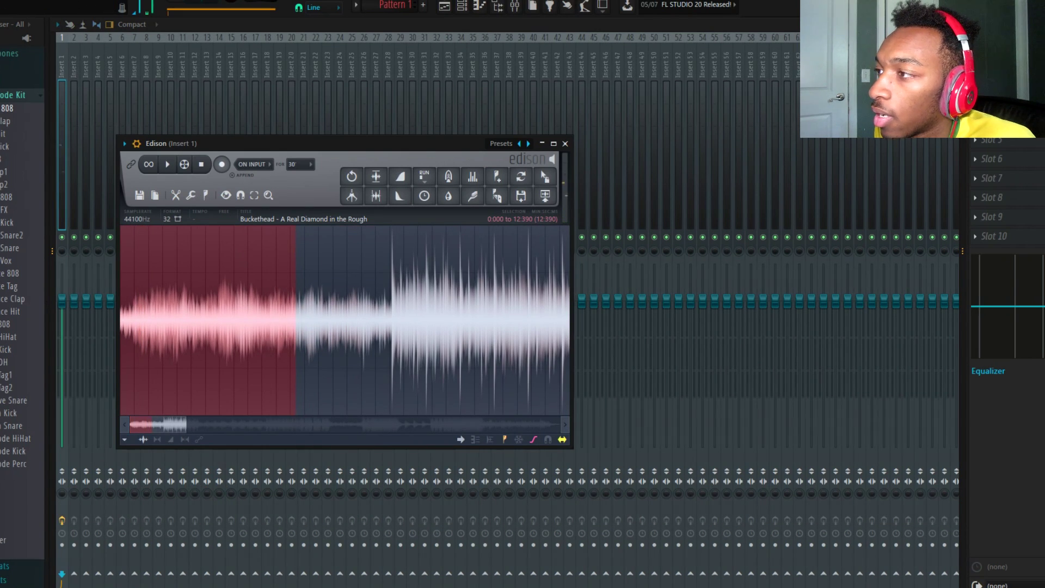
Review Edison's region detection options, including Detect pitch regions
click(184, 162)
click(541, 322)
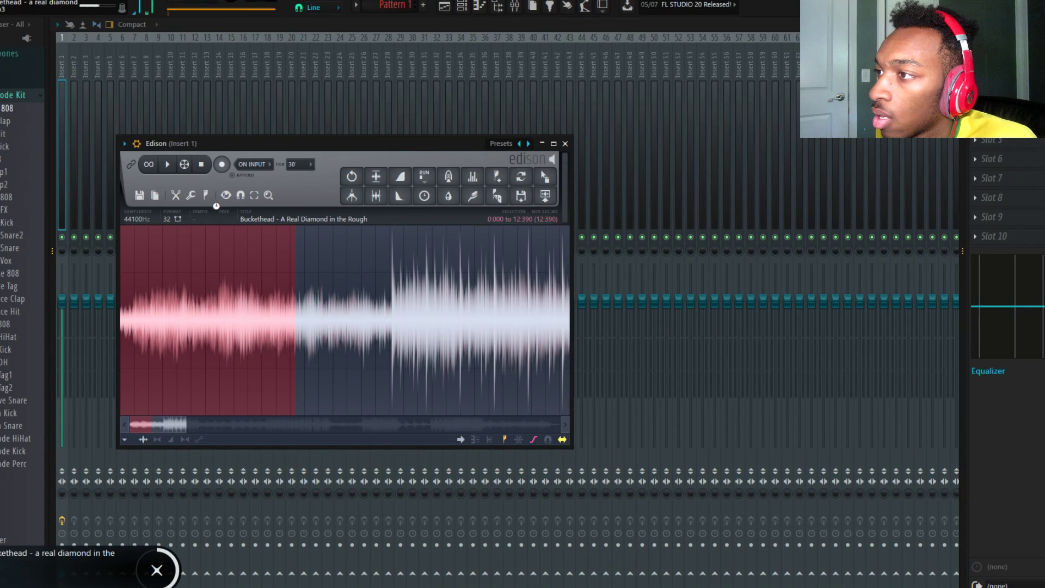
click(206, 195)
click(342, 160)
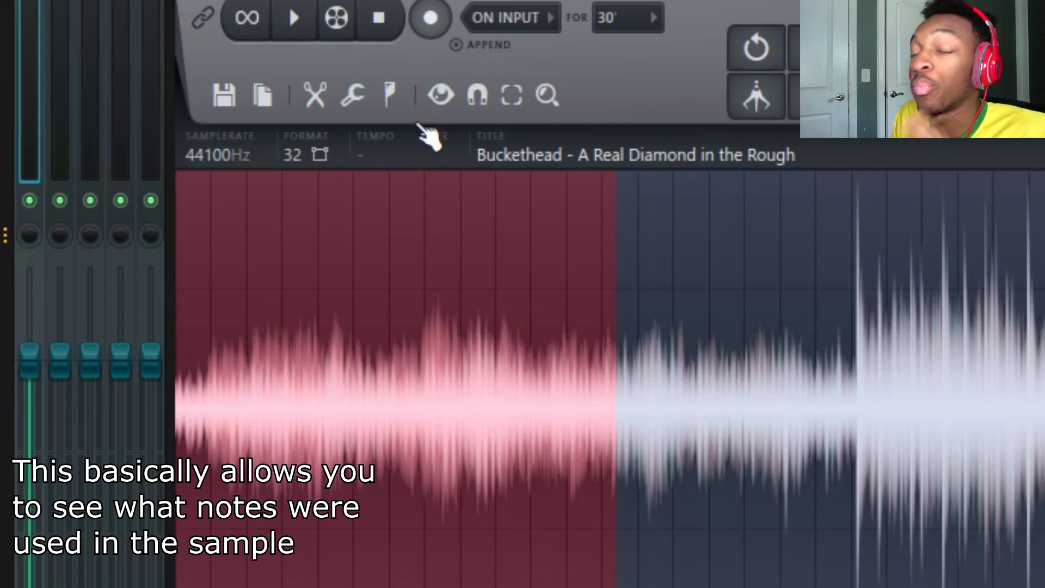
click(391, 96)
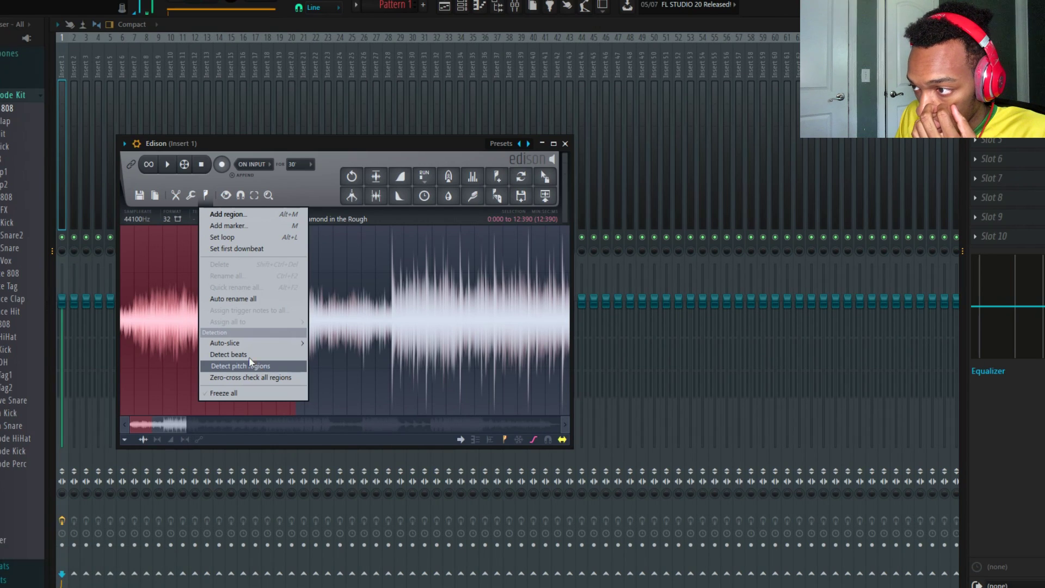
mouse_move(228, 343)
click(308, 185)
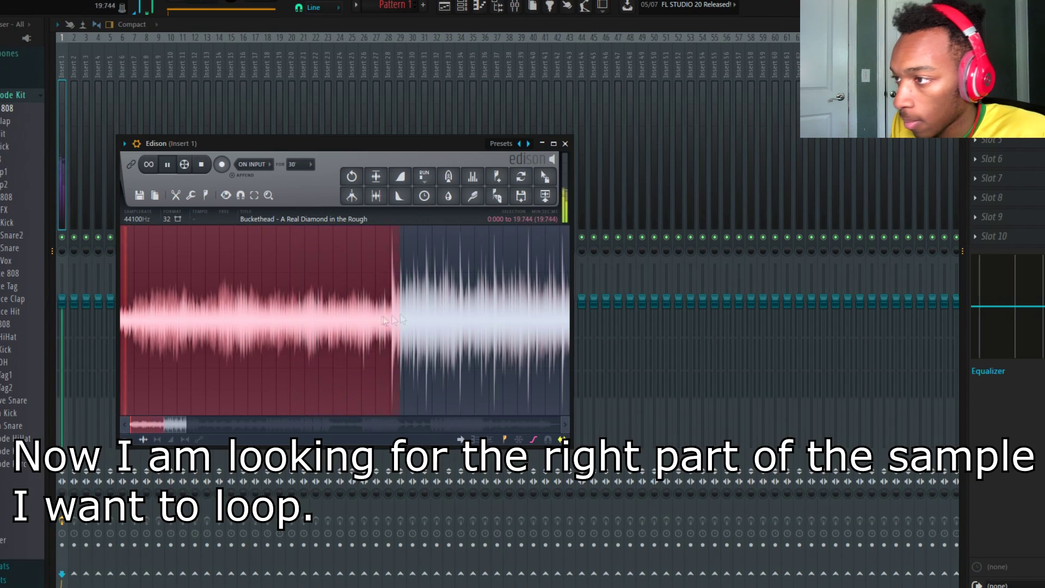
Narrow the Edison selection to the loop section from 4.703 to 9.500 seconds and audition it looped
drag(394, 312, 311, 312)
scroll(315, 313, up, 2)
drag(405, 311, 463, 293)
scroll(462, 292, down, 2)
drag(332, 294, 234, 294)
drag(429, 294, 331, 293)
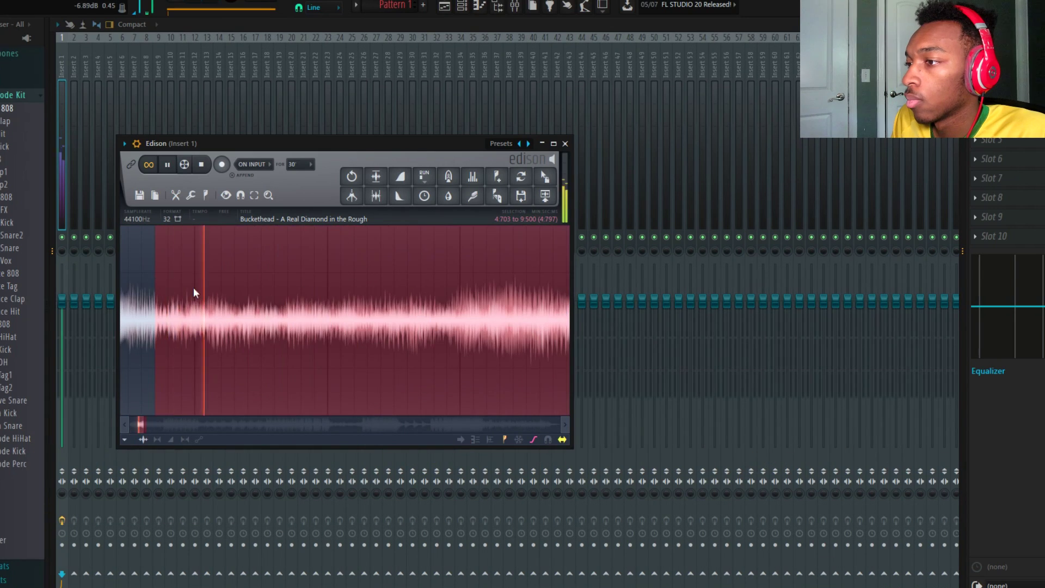
scroll(194, 287, down, 5)
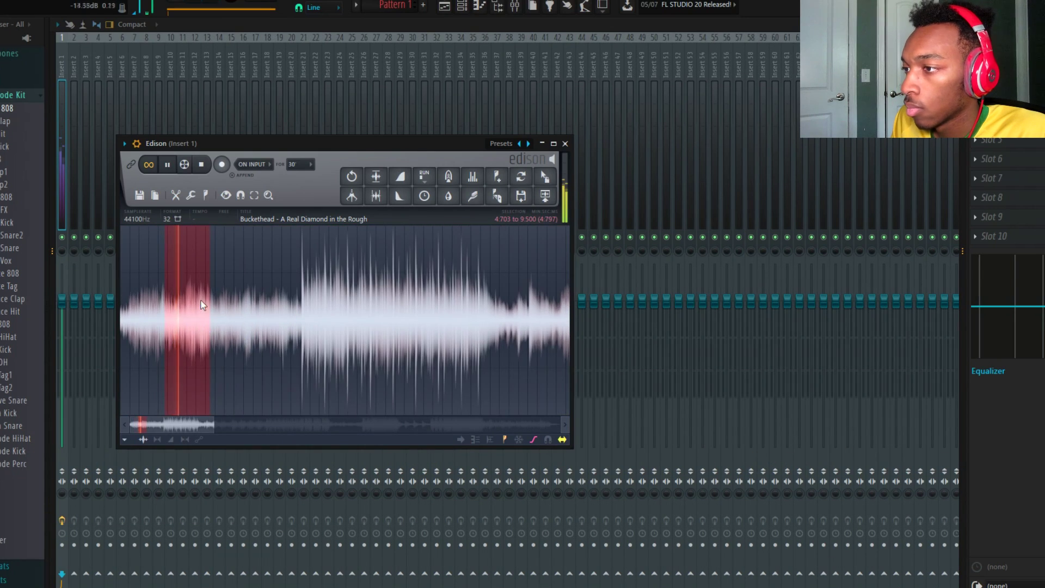
scroll(251, 316, up, 3)
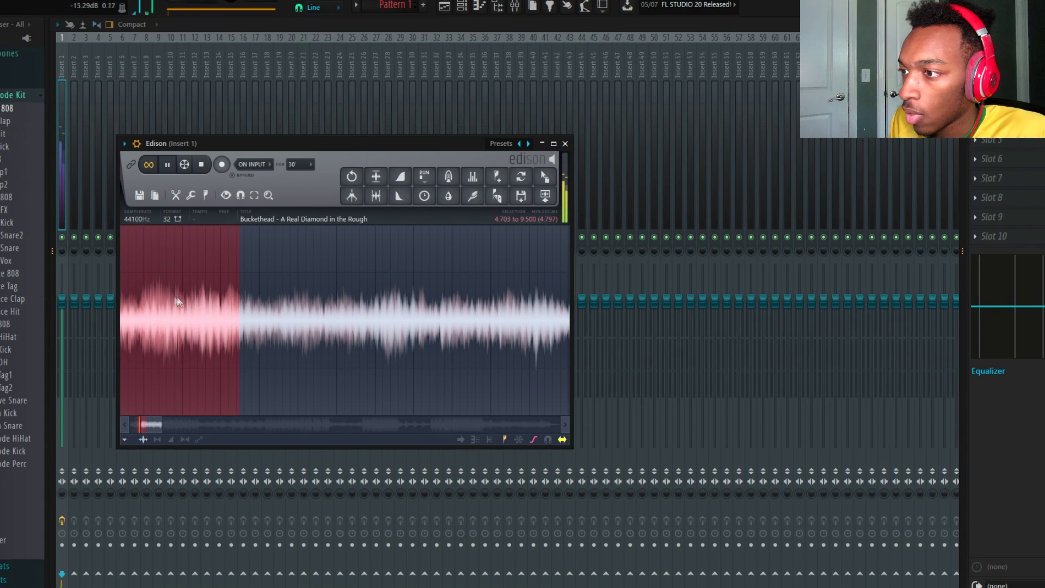
scroll(148, 286, down, 4)
key(space)
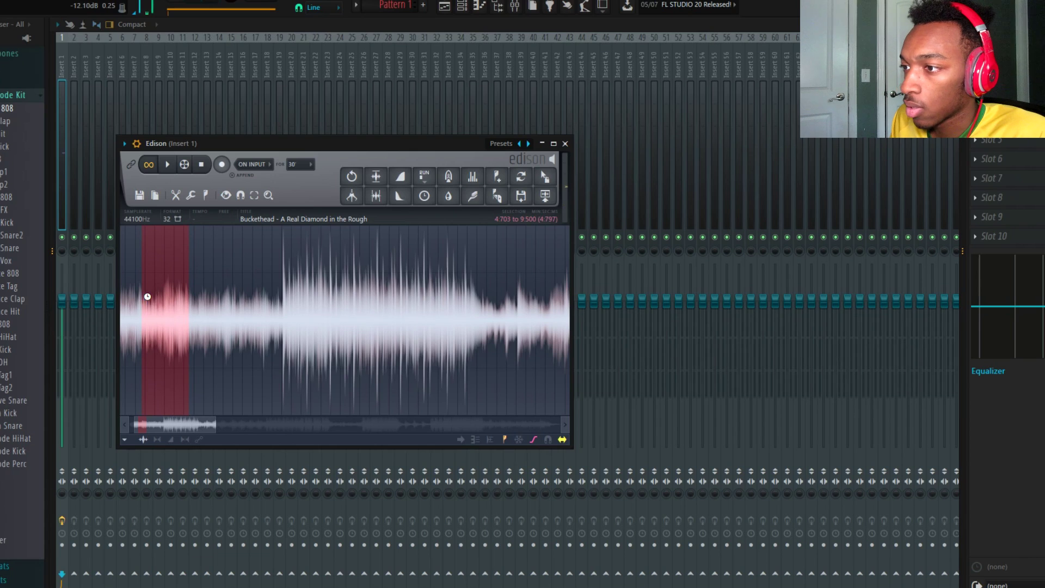
Replace the full sample in Edison with only the chosen 4.797-second section and play it back
key(Delete)
double_click(144, 302)
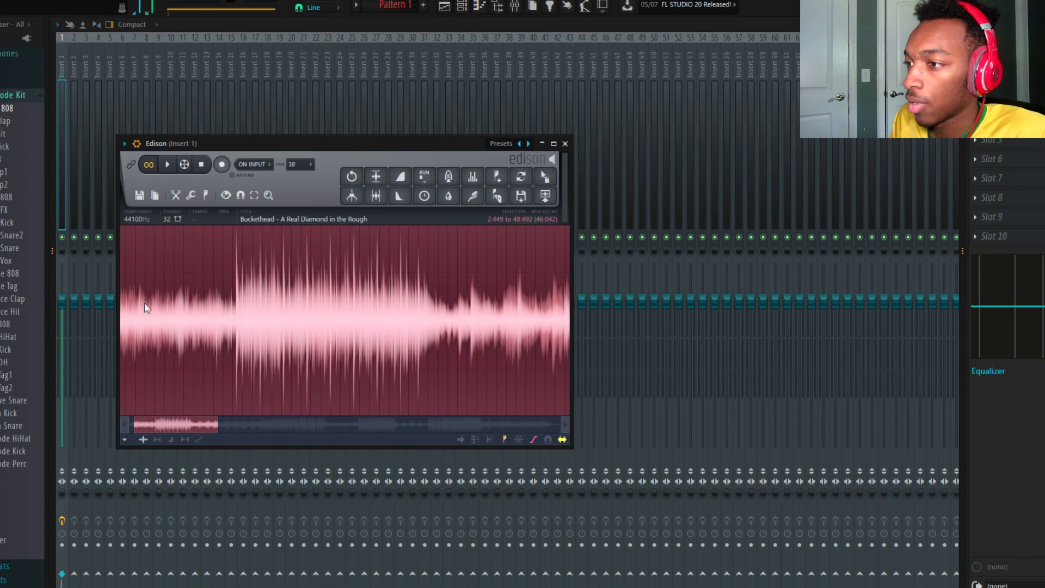
scroll(145, 303, up, 2)
scroll(294, 305, down, 3)
double_click(291, 313)
key(Delete)
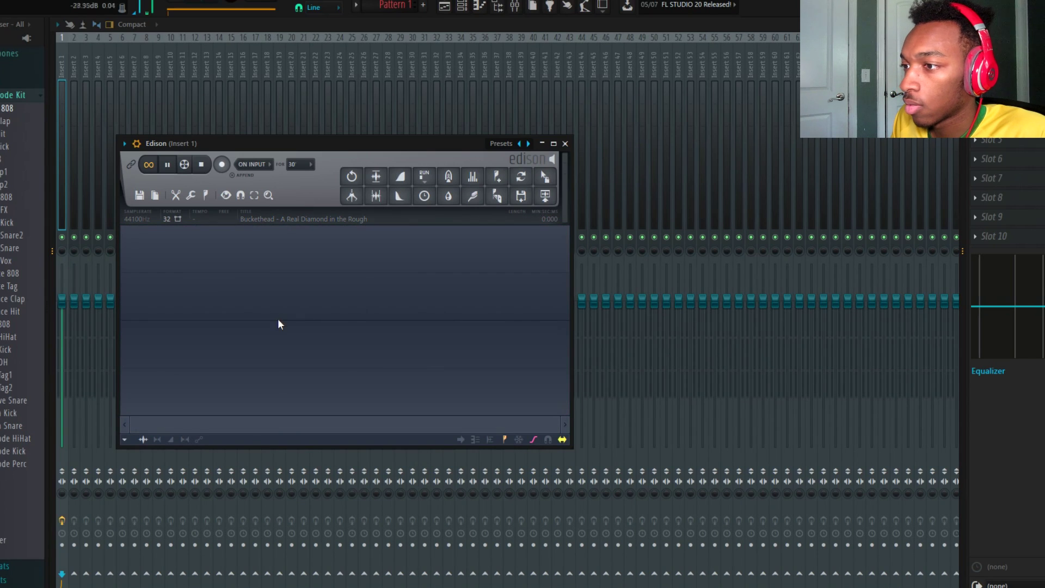
key(ctrl+v)
key(space)
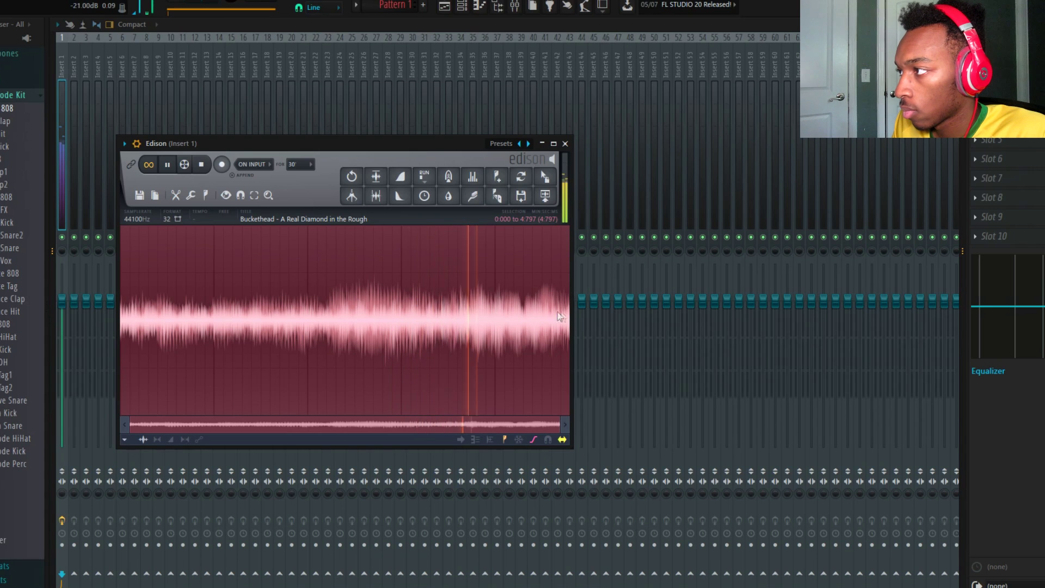
Select the first 0.002 seconds of the loop in Edison and apply a fade-in to remove the click
drag(142, 313, 114, 304)
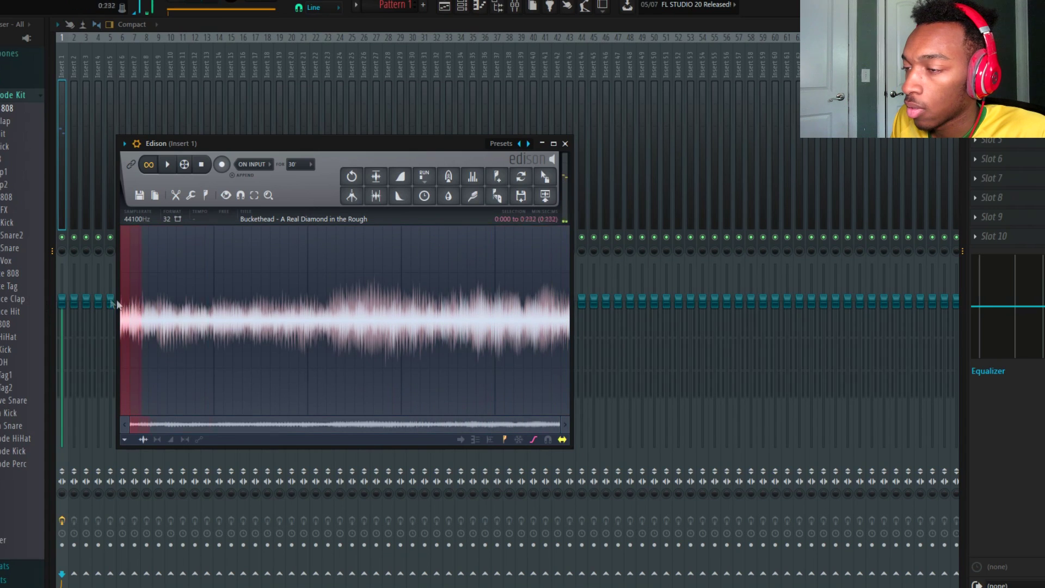
scroll(121, 296, up, 5)
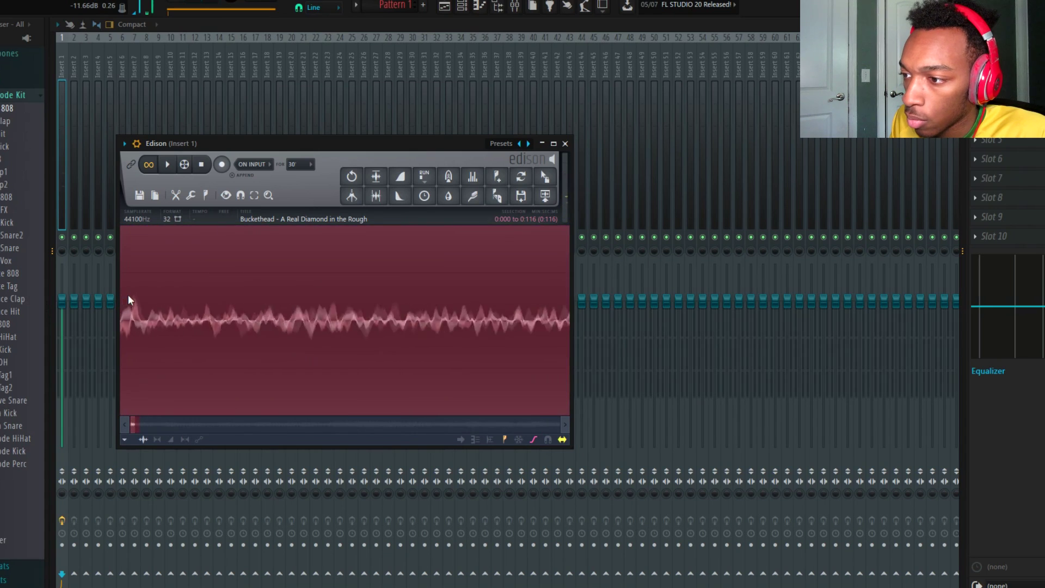
drag(133, 423, 123, 423)
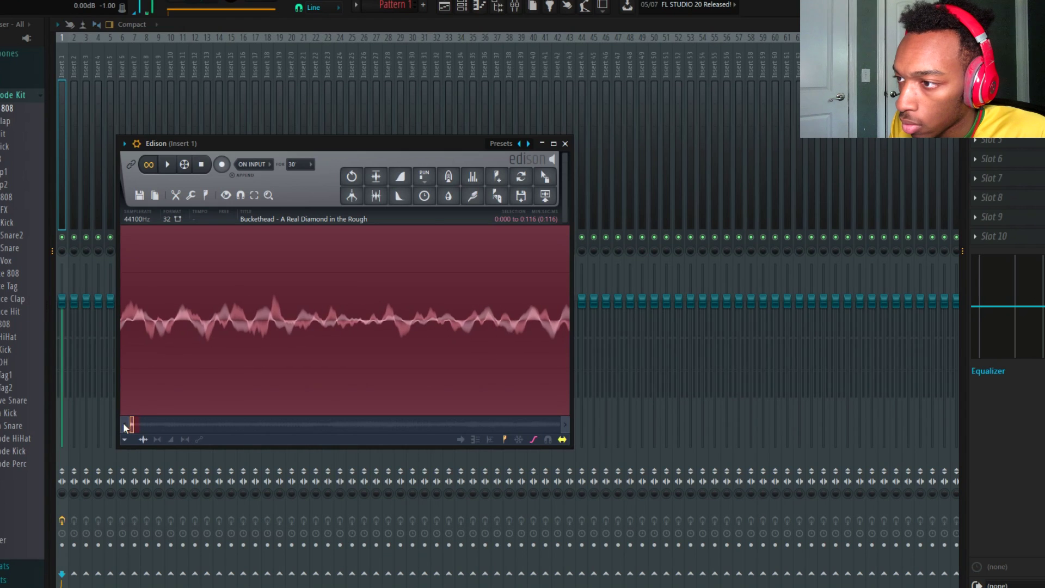
scroll(149, 313, down, 1)
drag(145, 313, 118, 314)
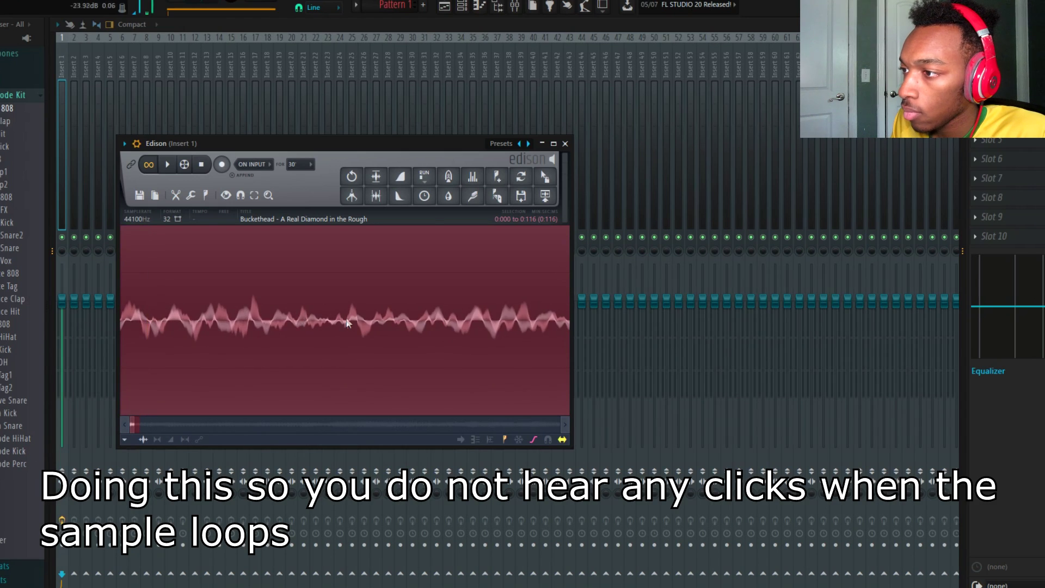
scroll(347, 317, down, 5)
drag(308, 316, 163, 311)
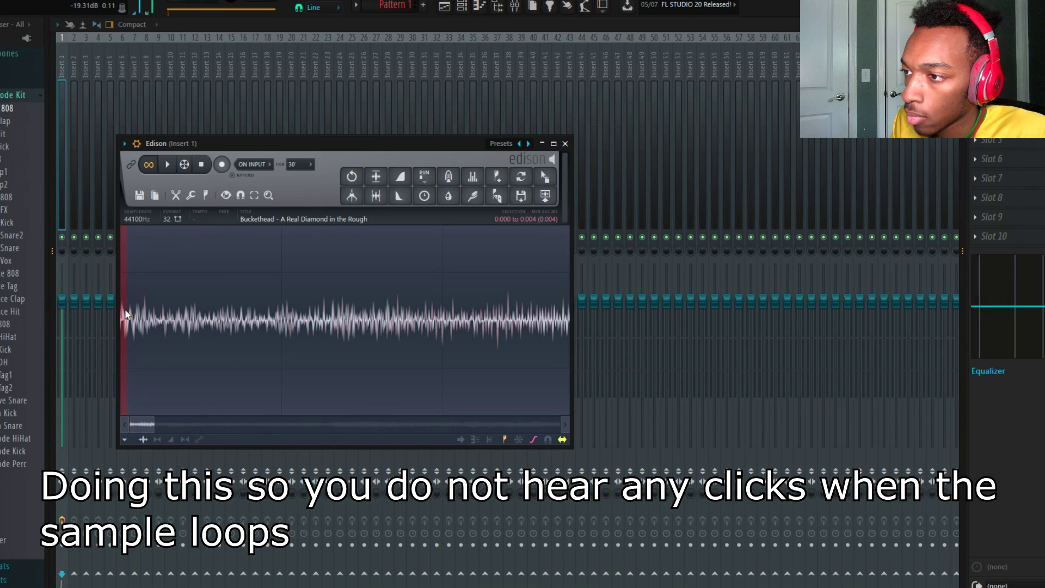
scroll(125, 309, up, 4)
scroll(125, 318, up, 3)
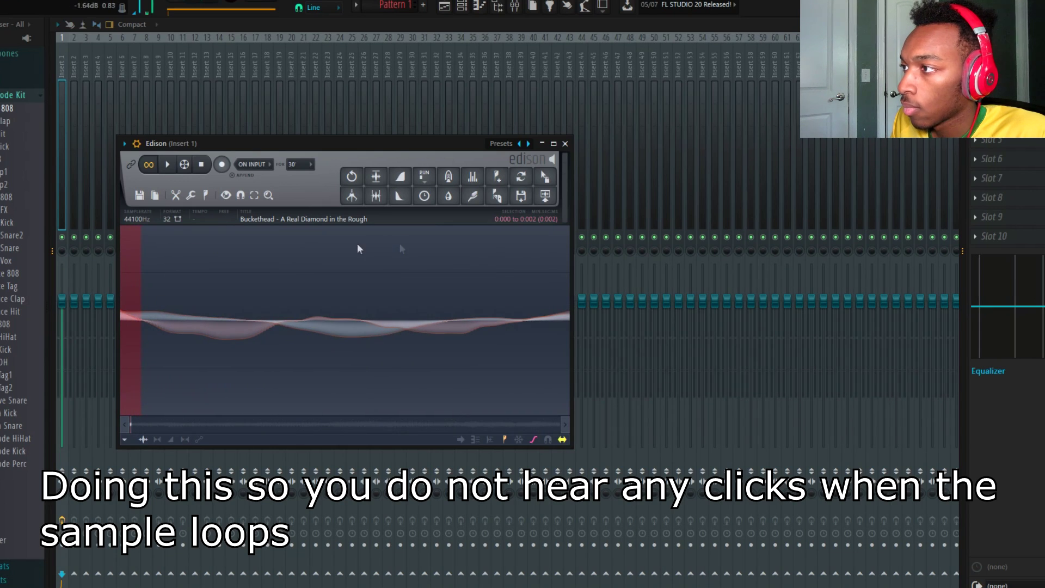
scroll(317, 304, down, 3)
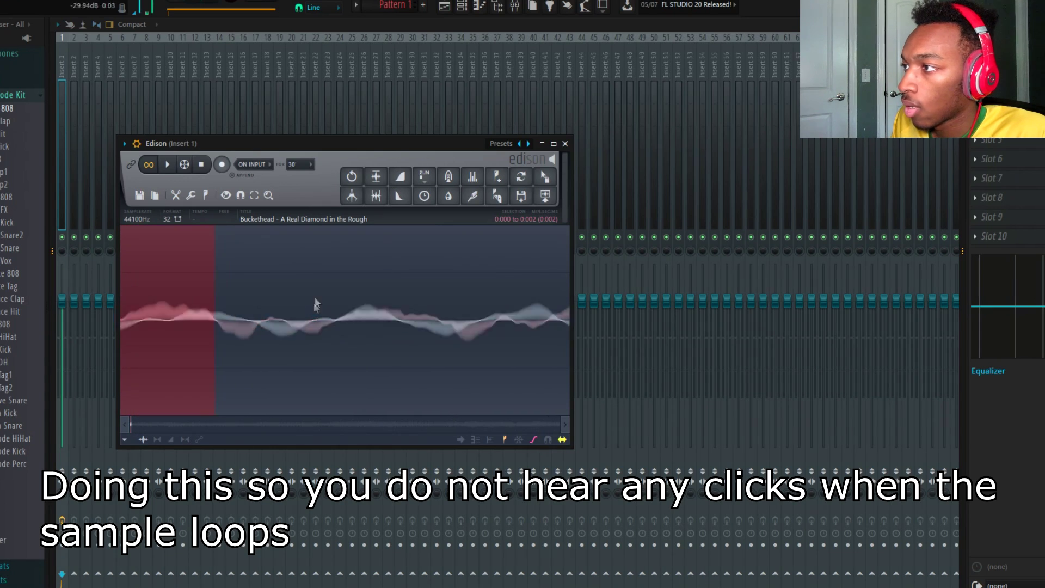
click(405, 185)
Audition the first 0.365 seconds of the loop, and extend the selection through the rest of the sample
scroll(207, 300, down, 5)
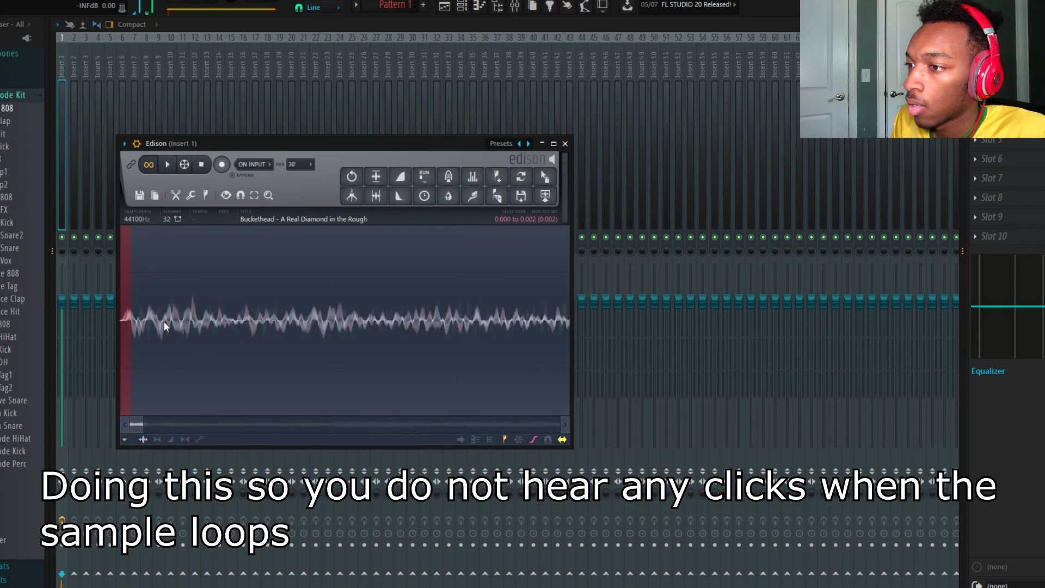
drag(131, 313, 637, 300)
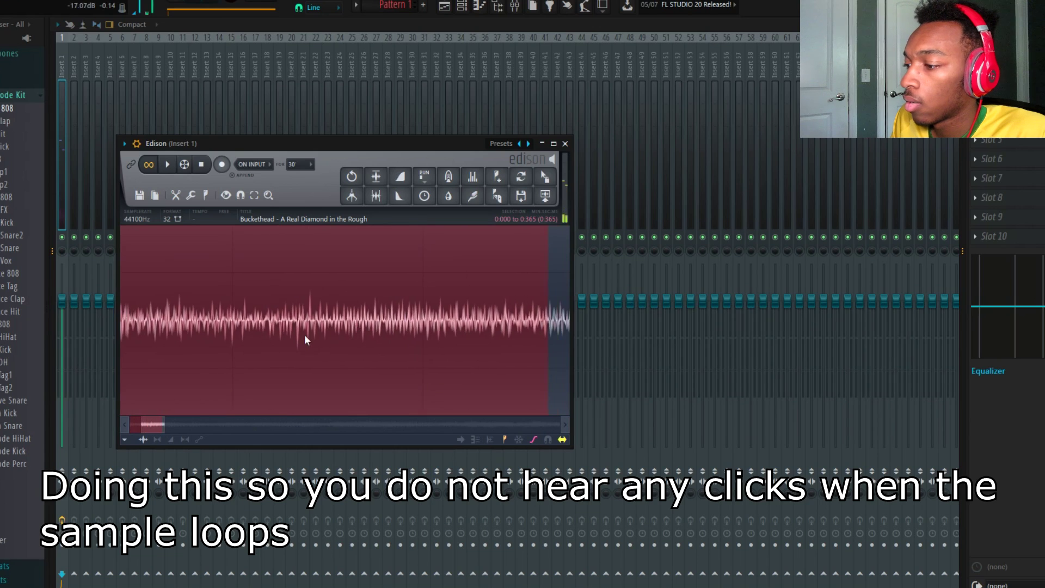
scroll(303, 333, down, 6)
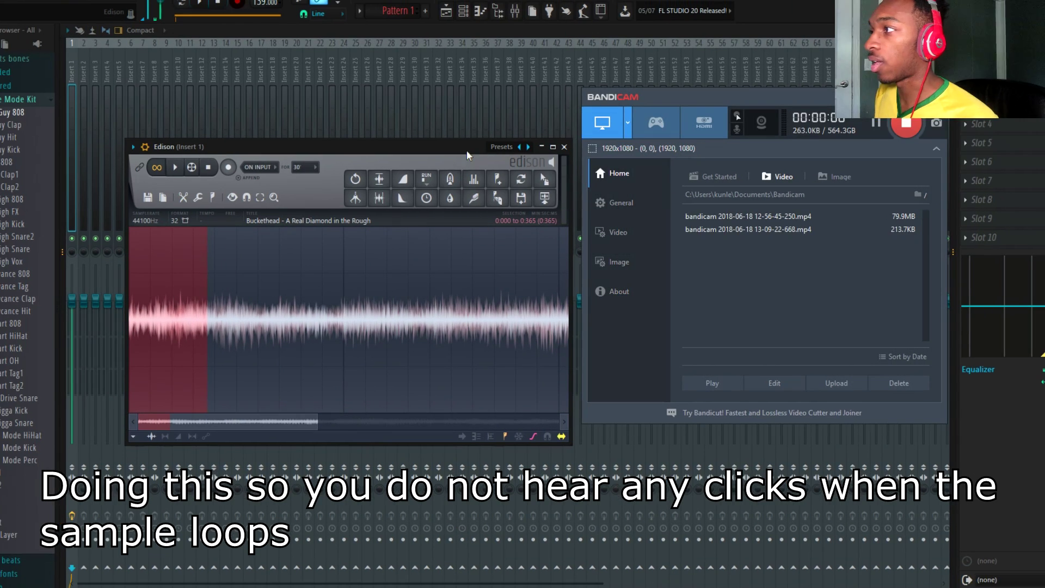
click(464, 149)
key(space)
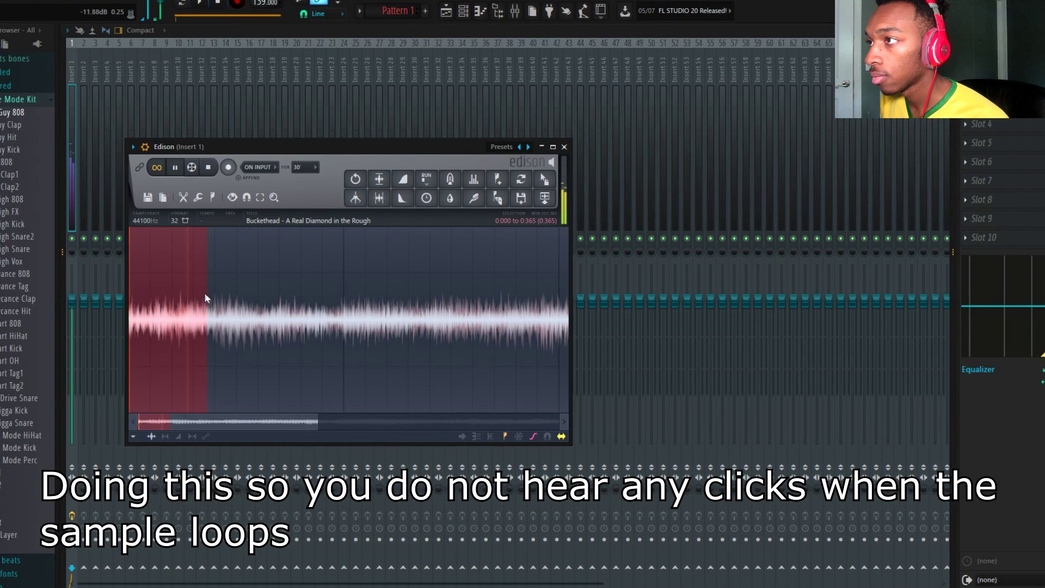
drag(205, 292, 643, 299)
scroll(426, 292, down, 3)
Select the very last moment of the loop, ending at 4.797 seconds, and apply Declick out to it
click(320, 366)
mouse_move(566, 338)
mouse_down()
mouse_move(501, 337)
mouse_move(560, 320)
mouse_up()
scroll(563, 319, up, 6)
drag(472, 322, 608, 327)
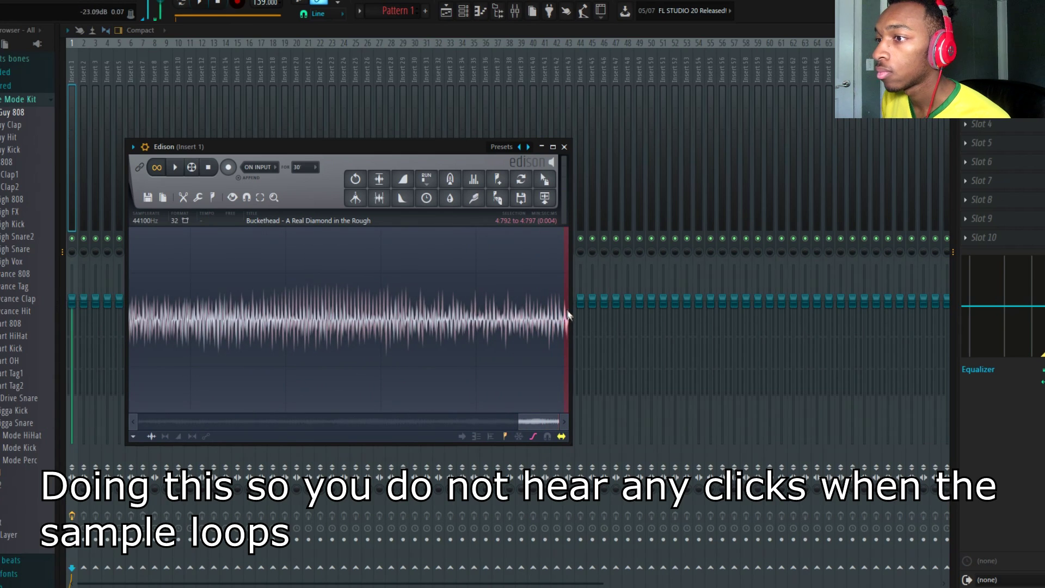
scroll(568, 315, up, 4)
click(556, 423)
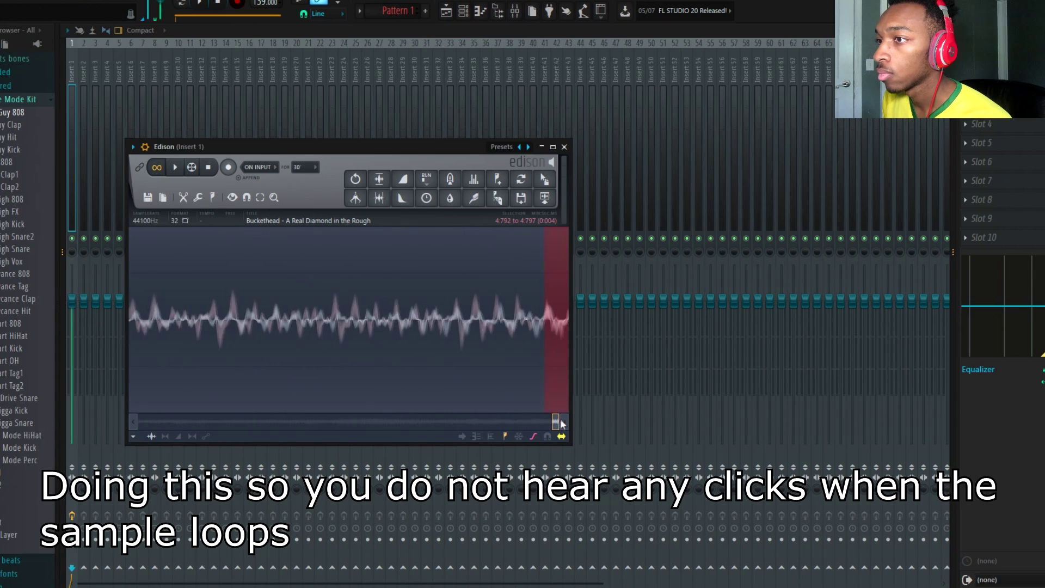
drag(552, 421, 551, 409)
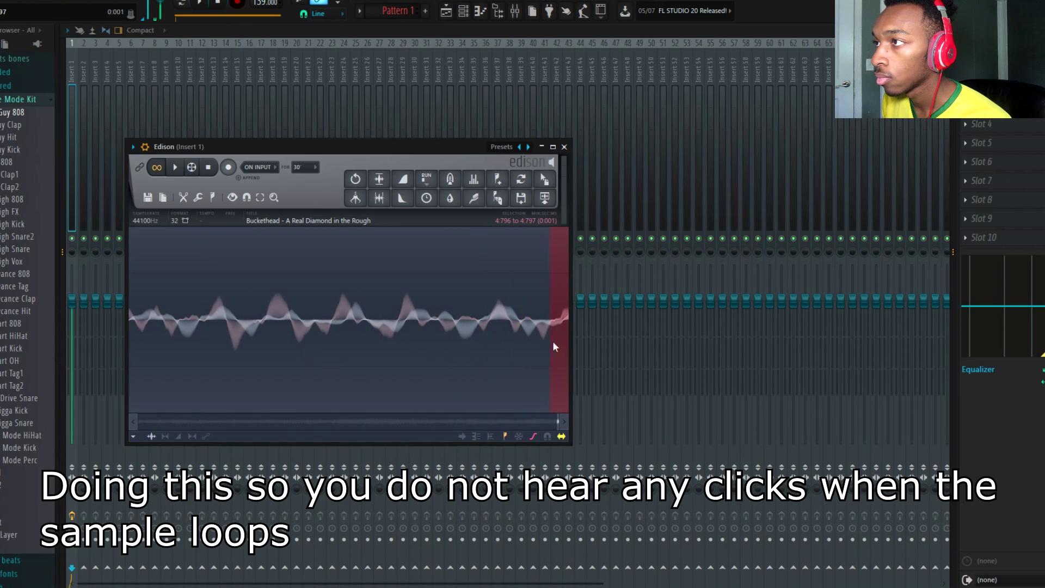
click(408, 200)
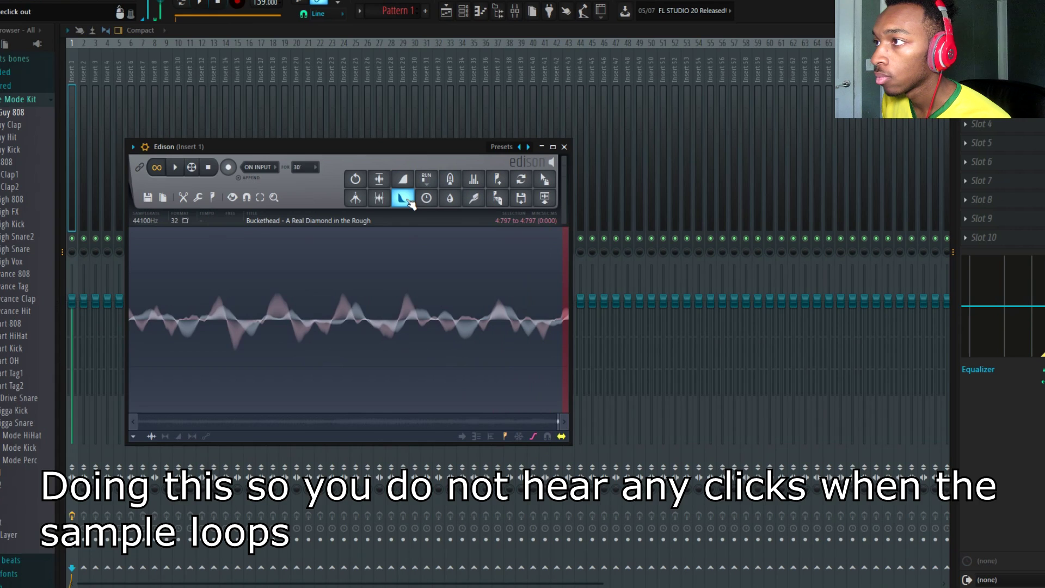
Audition the loop's last 0.305 seconds and the whole loop, and place the full loop at the start of playlist Track 1
scroll(251, 290, down, 1)
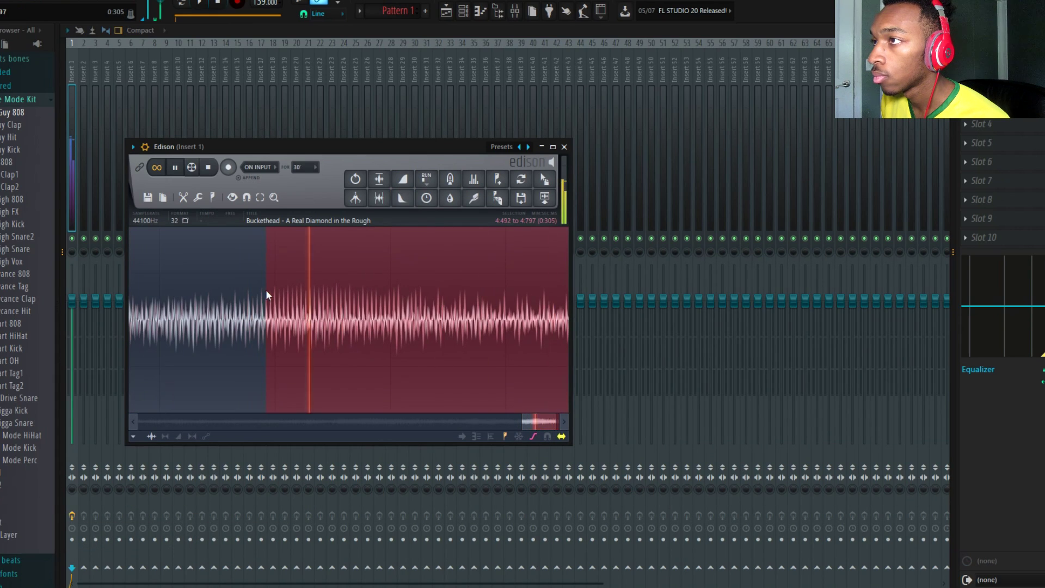
scroll(282, 285, down, 5)
key(ctrl+a)
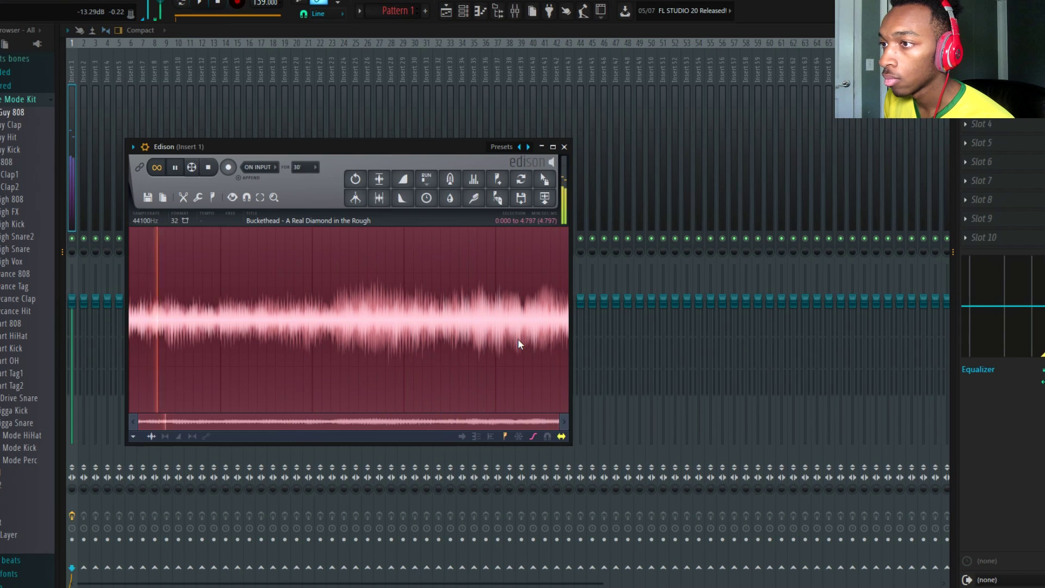
key(space)
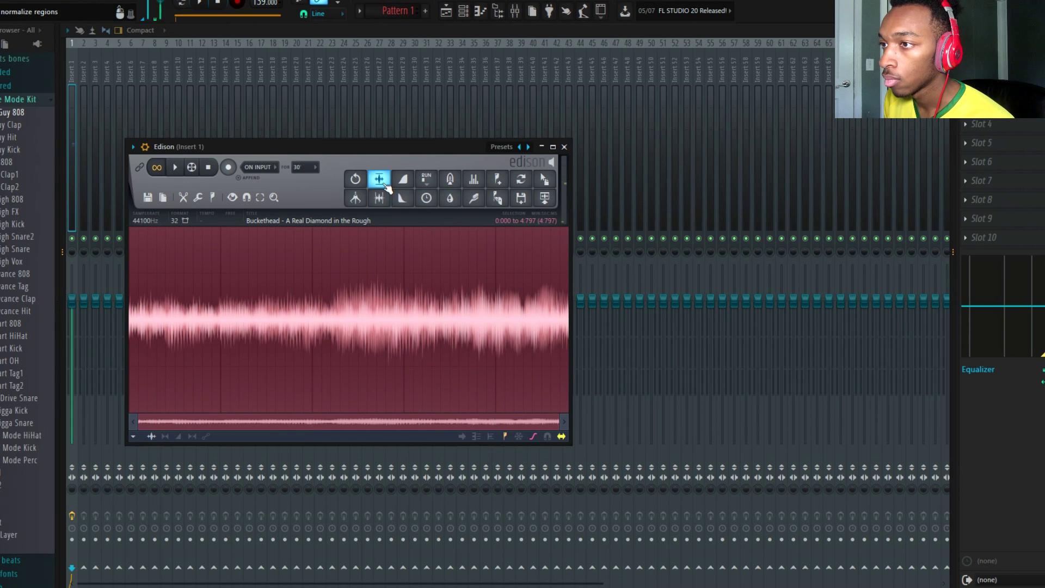
drag(559, 188, 256, 87)
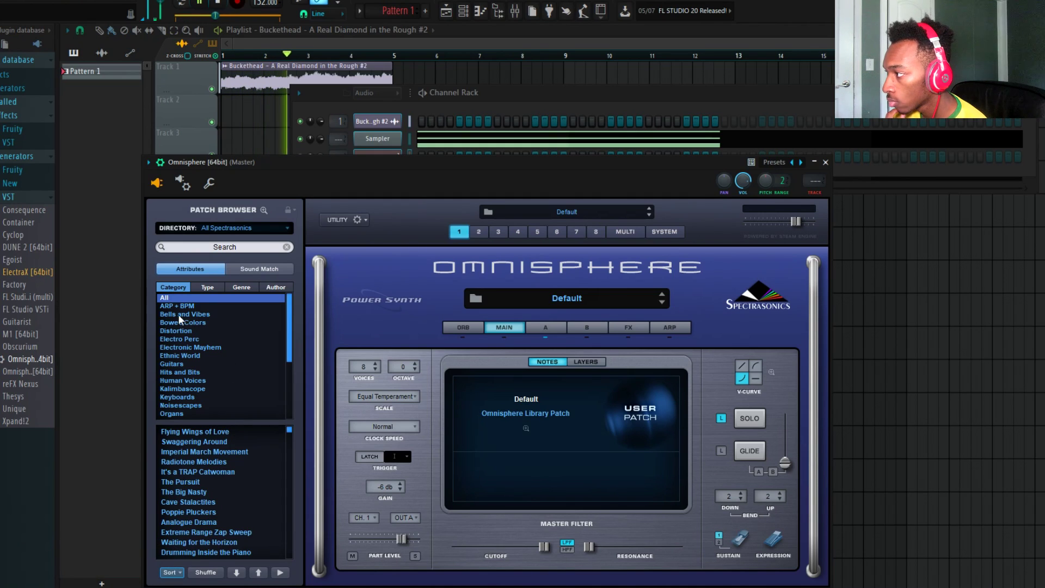
Search Omnisphere's patch browser for "piano" and stop the playback
click(216, 248)
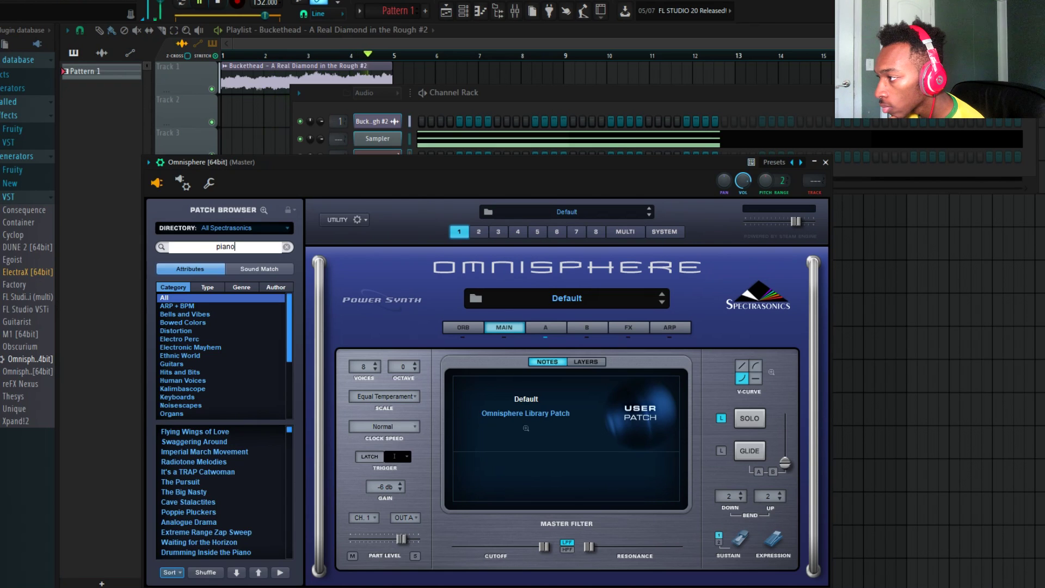
key(Return)
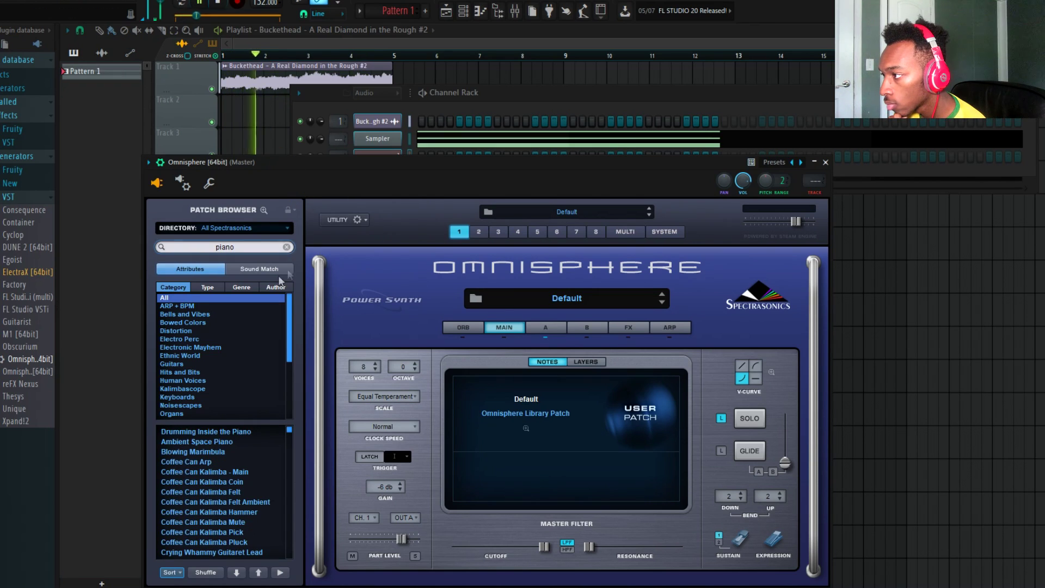
click(358, 27)
key(space)
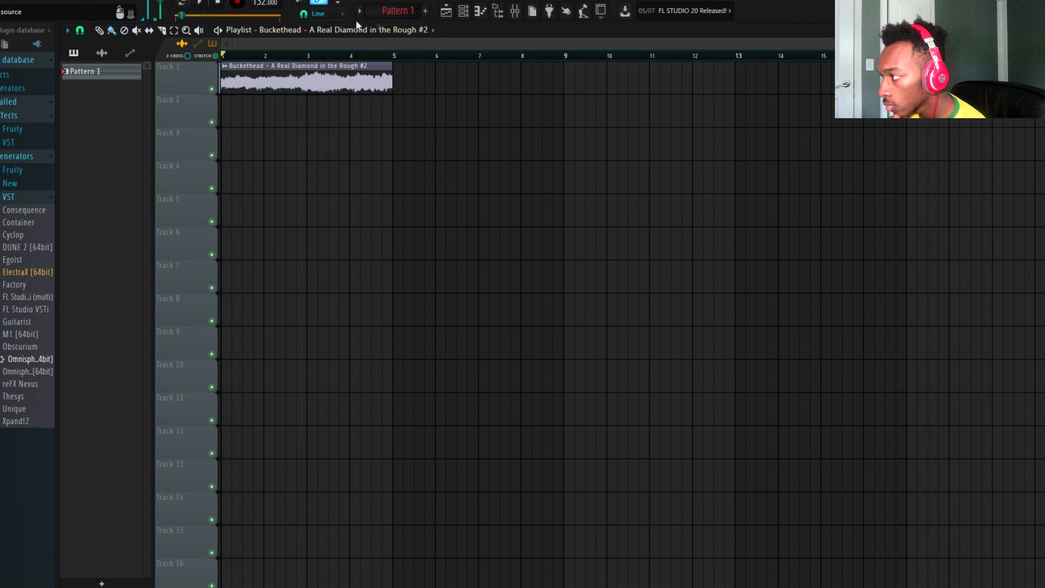
Try the loop at 156 and 144 BPM, restretching all channels for the new tempo
drag(265, 3, 269, 5)
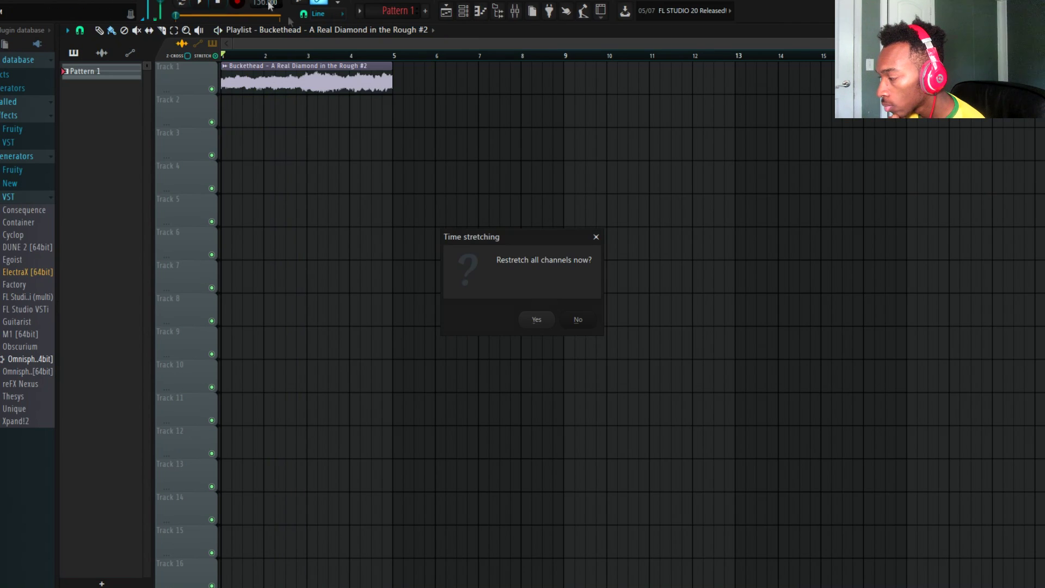
click(550, 322)
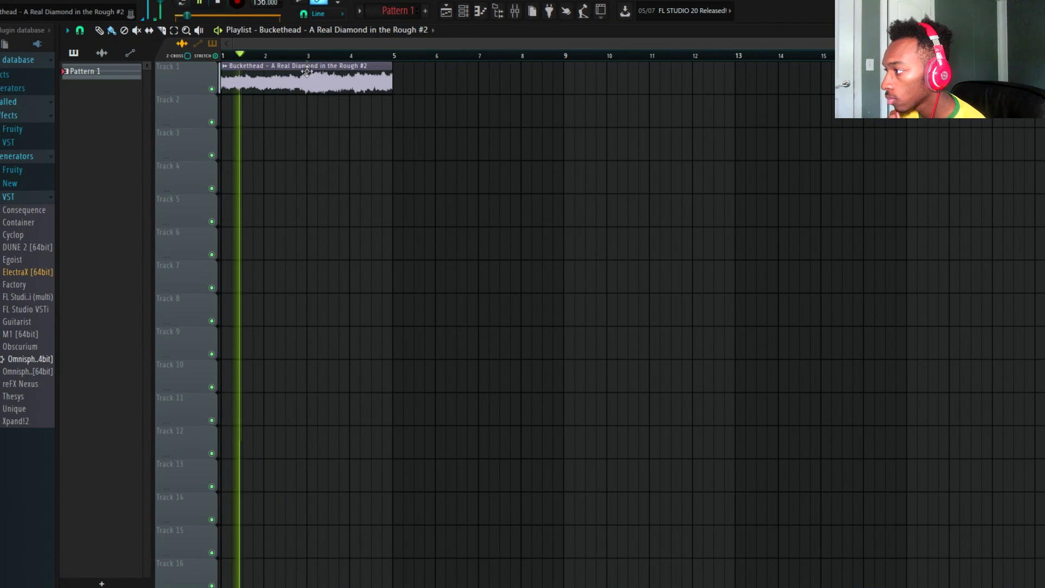
key(space)
key(space)
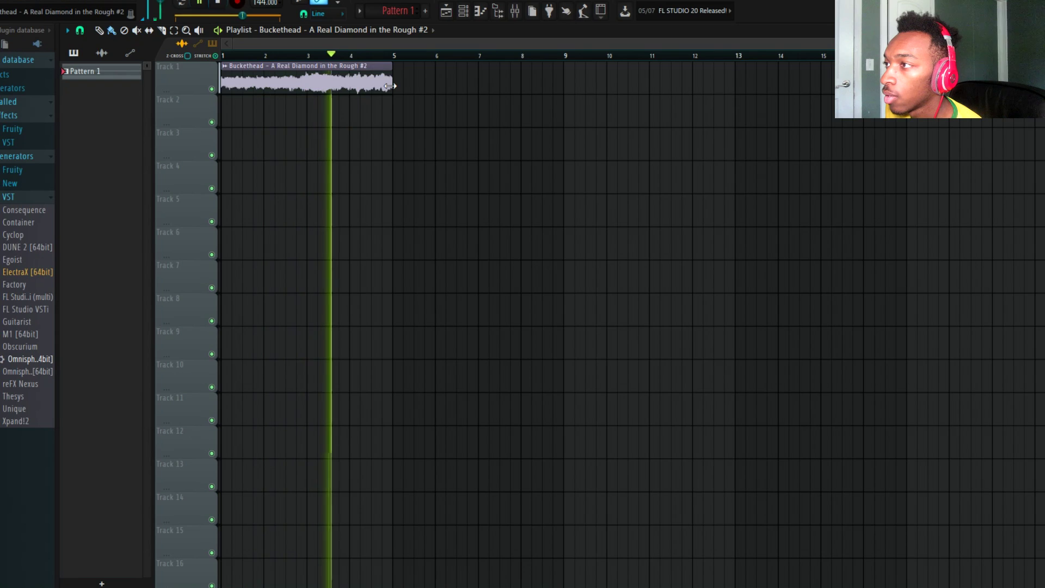
Set the project tempo to 157 BPM and restretch all channels
key(space)
drag(262, 3, 262, 0)
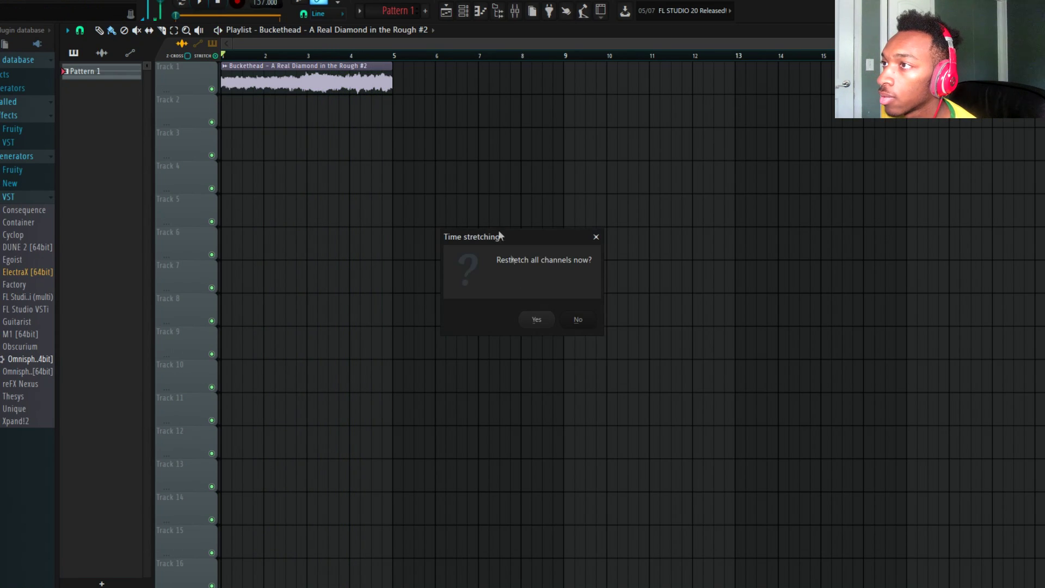
click(537, 320)
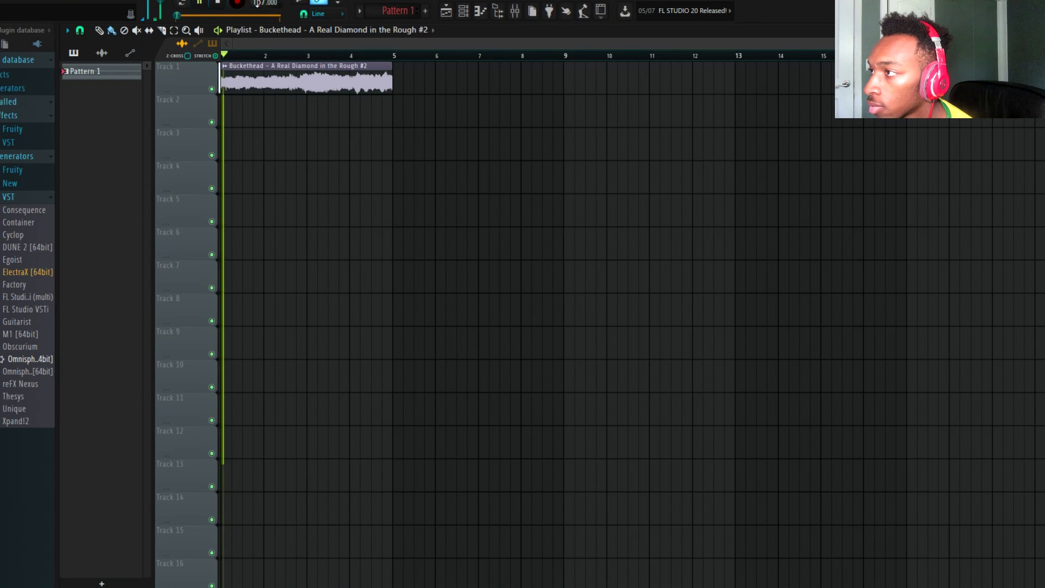
Load the Ambient Space Piano patch in the Omnisphere channel
click(471, 15)
key(space)
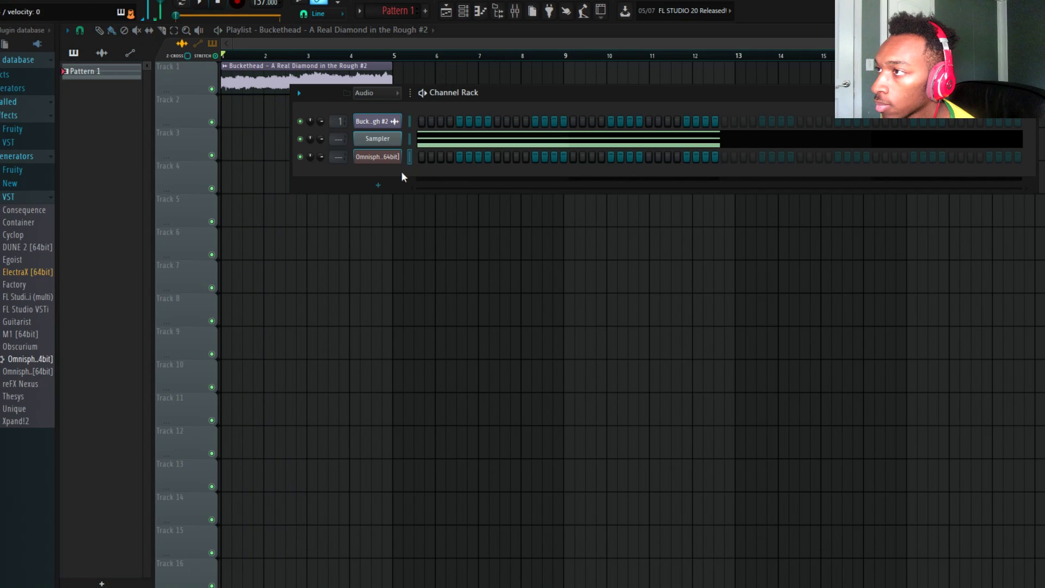
click(381, 157)
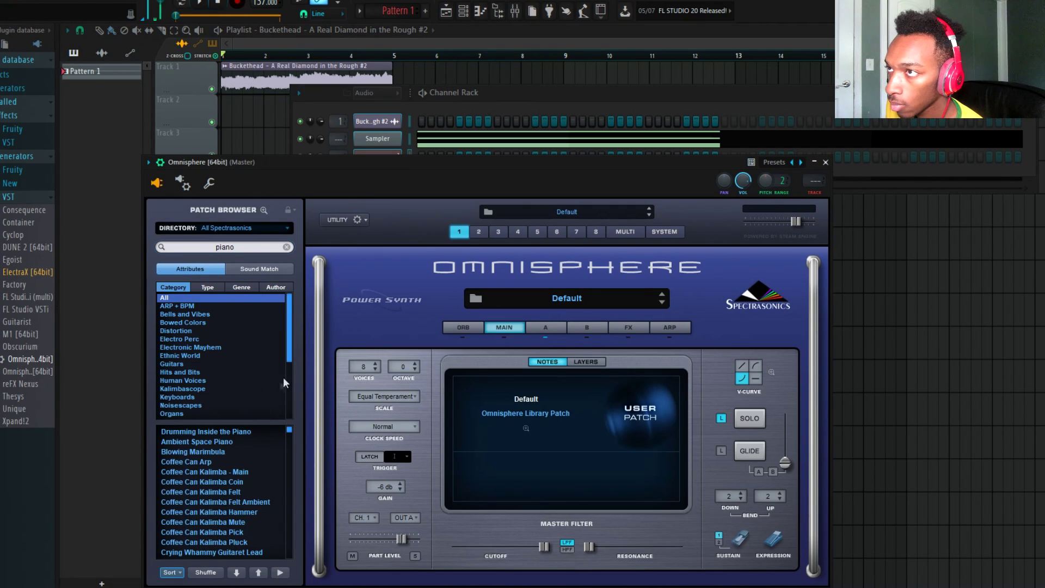
click(197, 441)
Place a C#6 note at the start of bar 1 in Omnisphere's piano roll and shorten it to half a beat
click(355, 154)
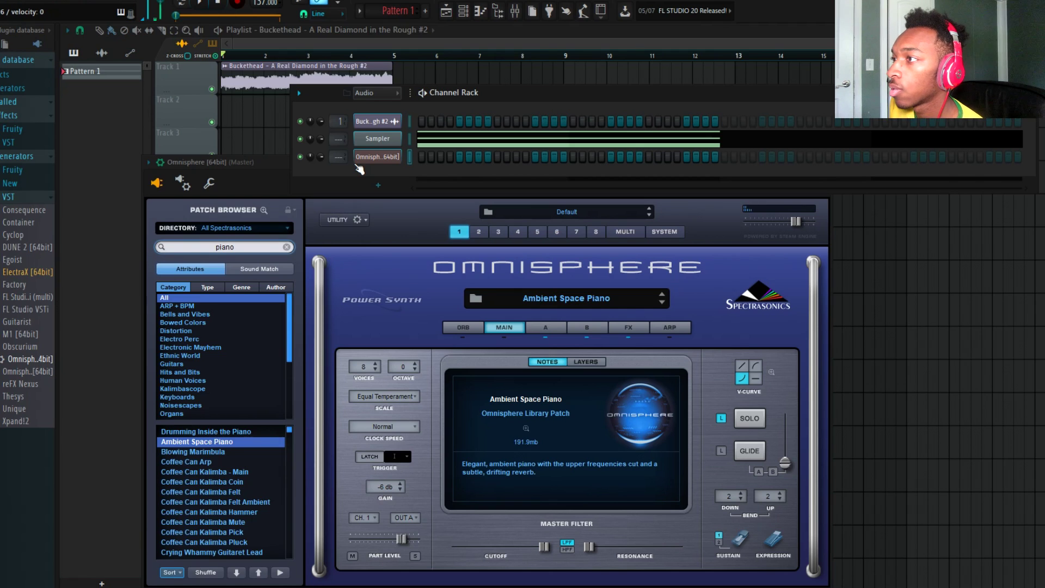
right_click(364, 158)
click(468, 158)
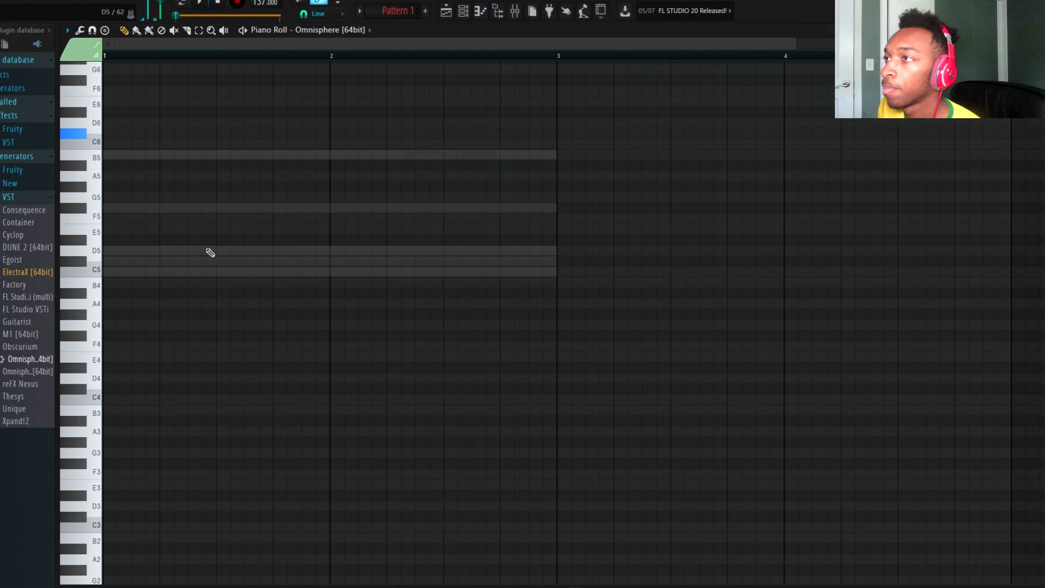
click(107, 133)
drag(556, 131, 138, 126)
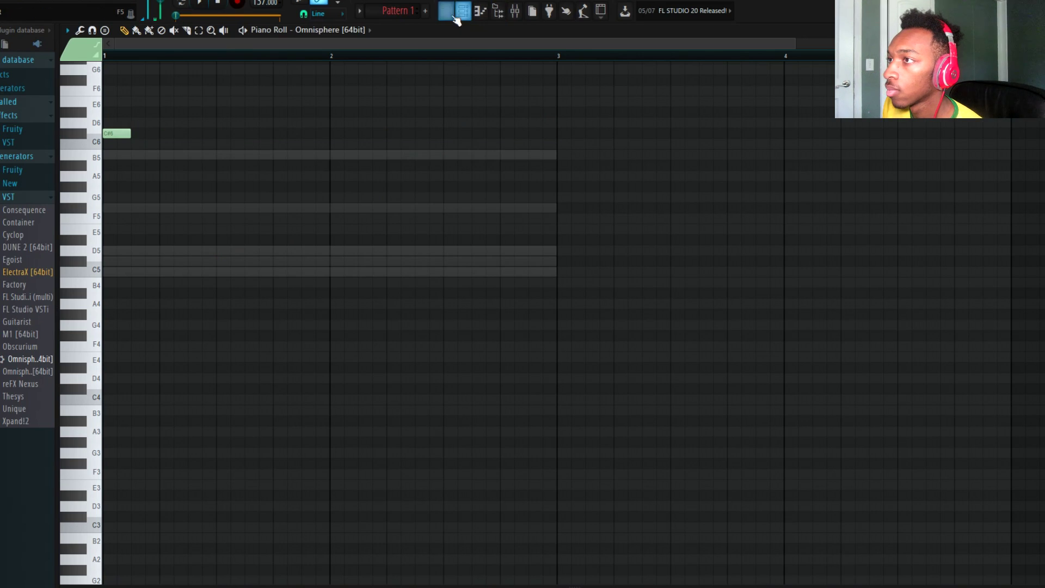
Place Pattern 1 at the start of Track 2 in the playlist, beneath the guitar loop
click(454, 17)
click(350, 112)
right_click(348, 114)
drag(109, 77, 245, 113)
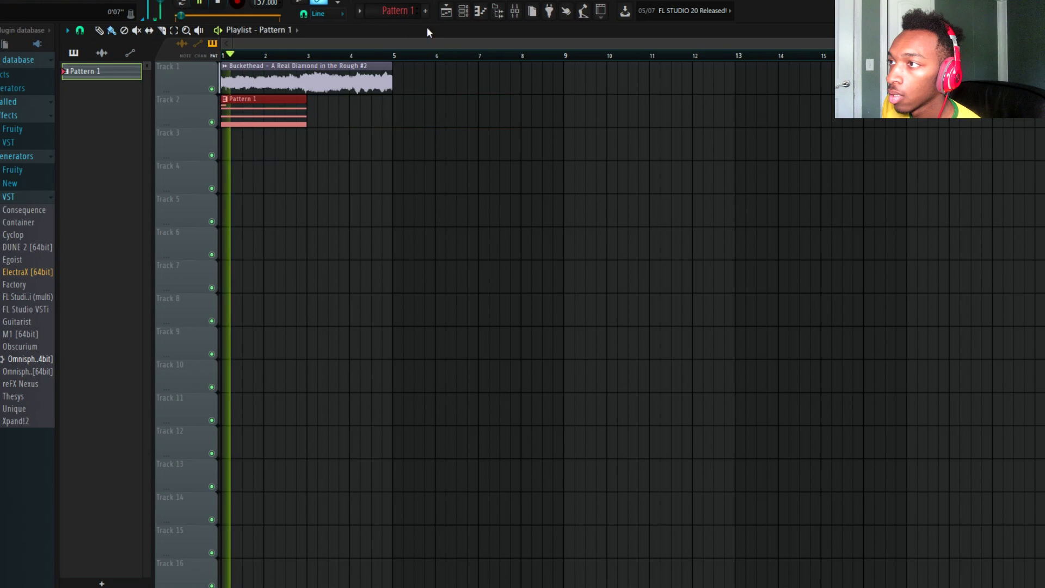
Add Fruity Parametric EQ 2 to the first effect slot of mixer insert 1, which carries the guitar loop
click(464, 11)
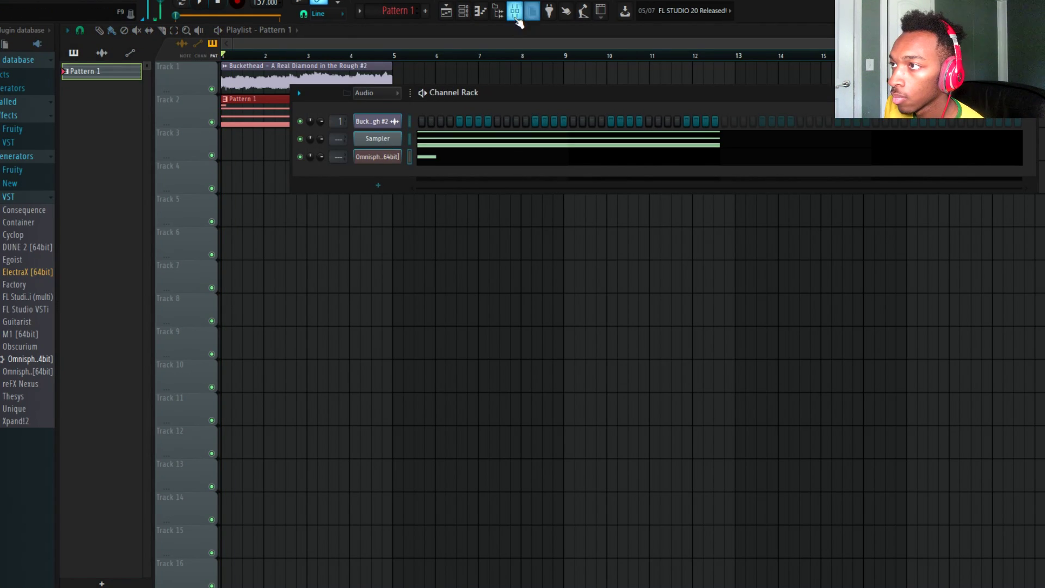
click(516, 16)
click(71, 160)
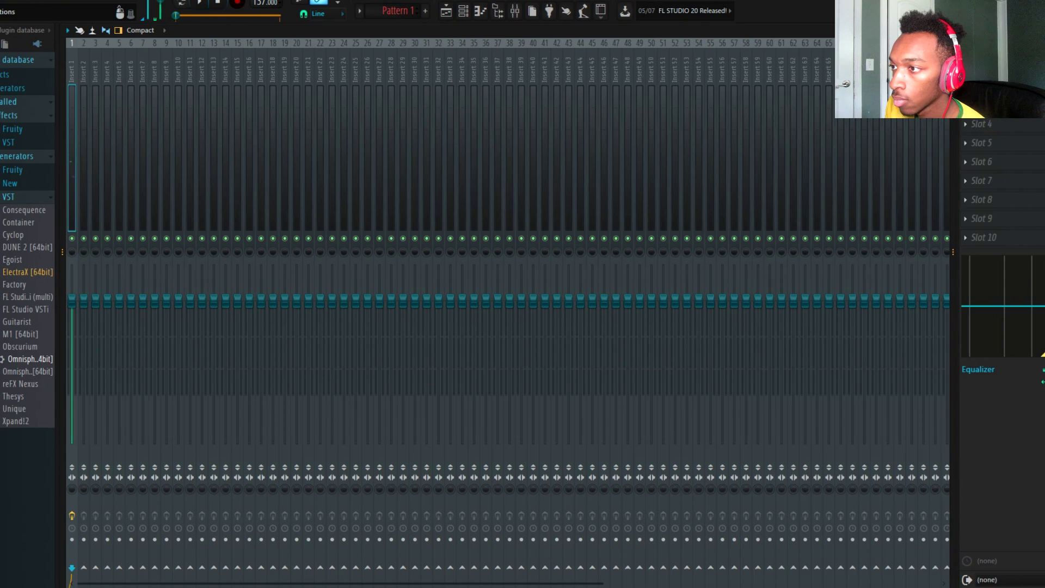
click(982, 66)
click(794, 402)
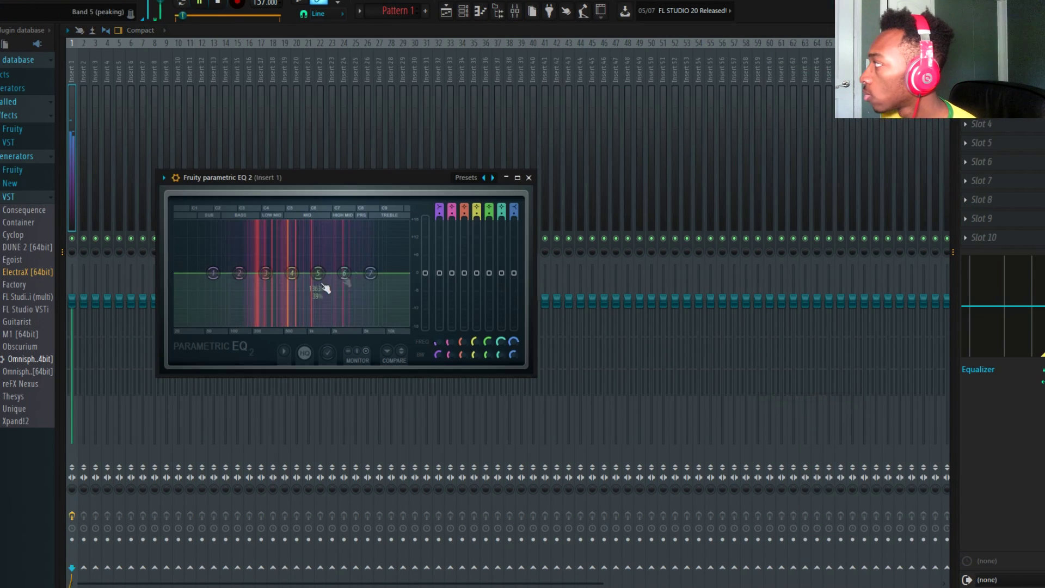
Cut the guitar's lows with EQ band 1 and its highs with band 7 using steeper slopes, and slightly boost band 4
drag(372, 274, 364, 325)
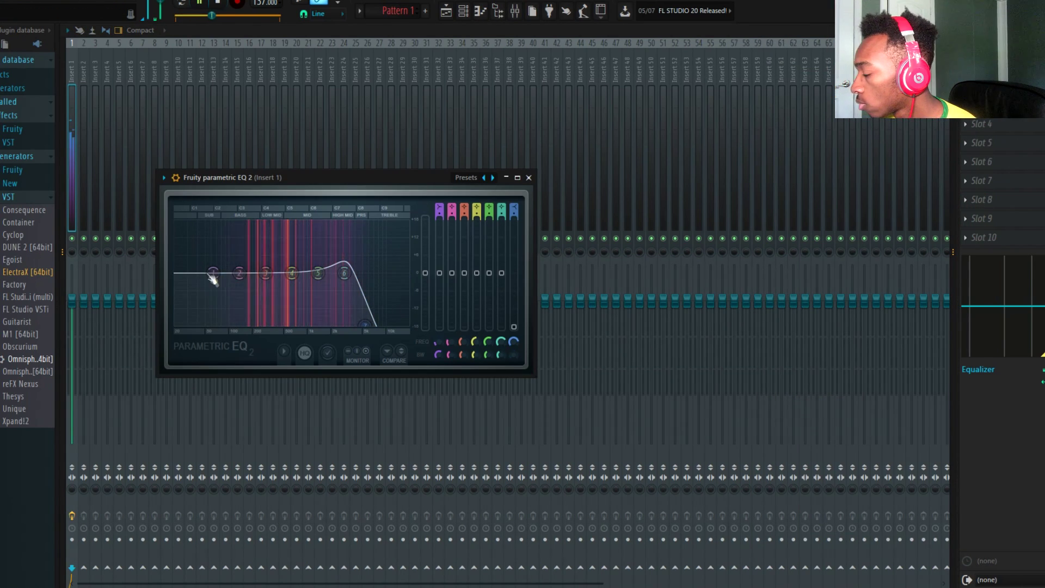
drag(214, 270, 232, 325)
scroll(346, 292, up, 2)
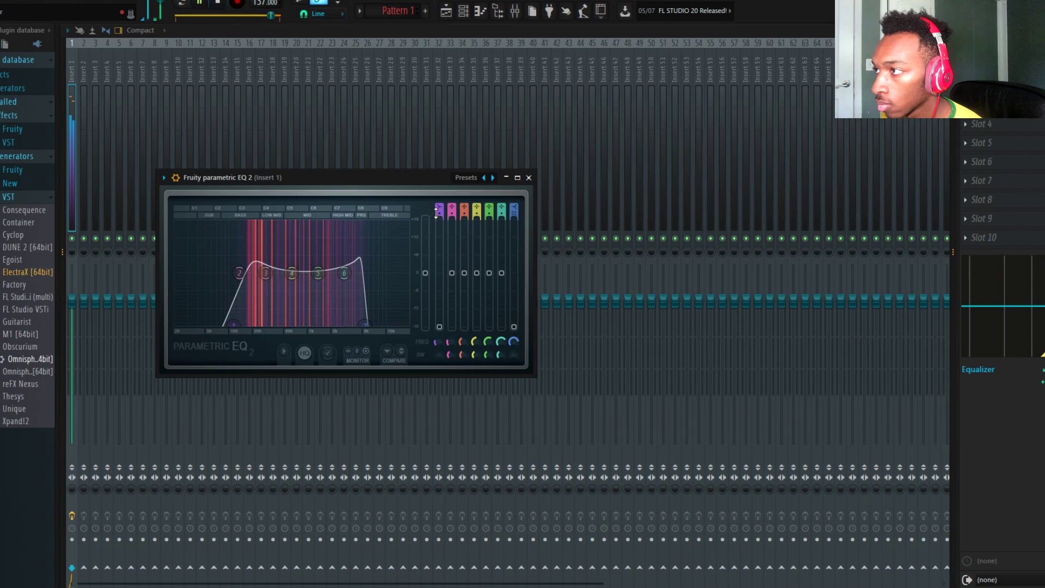
scroll(231, 328, up, 2)
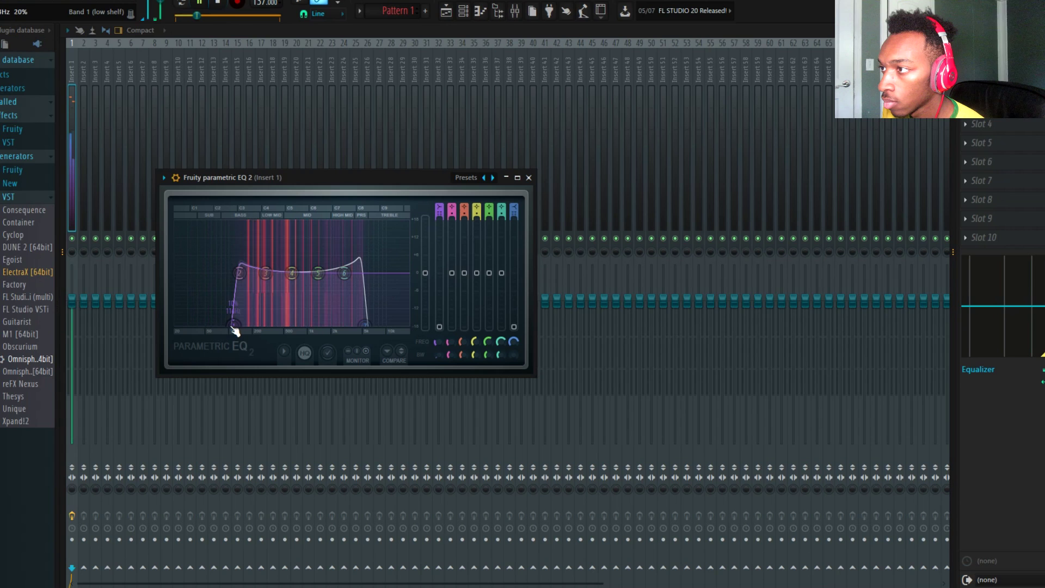
scroll(368, 325, down, 3)
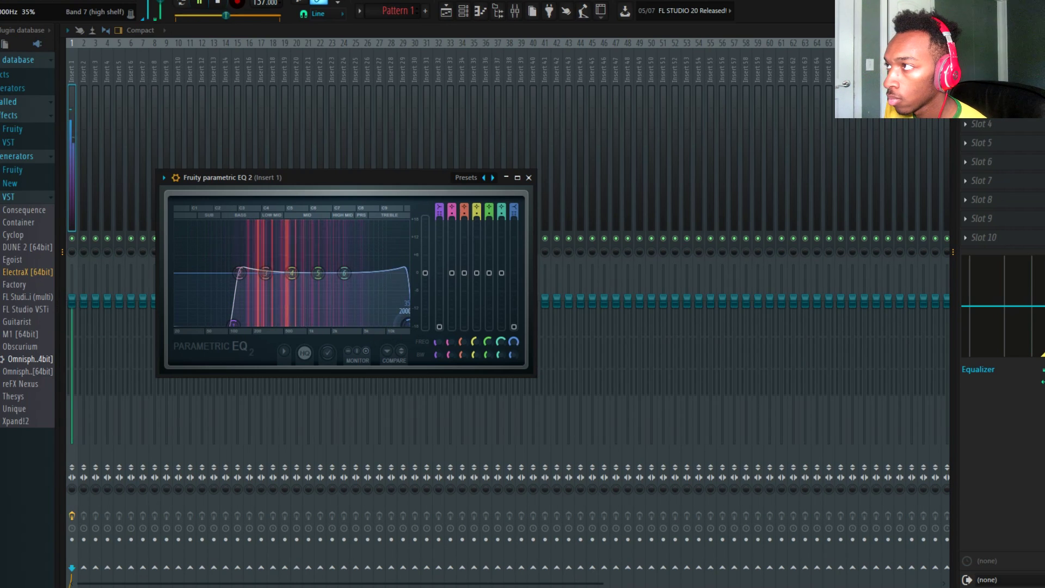
drag(292, 272, 290, 269)
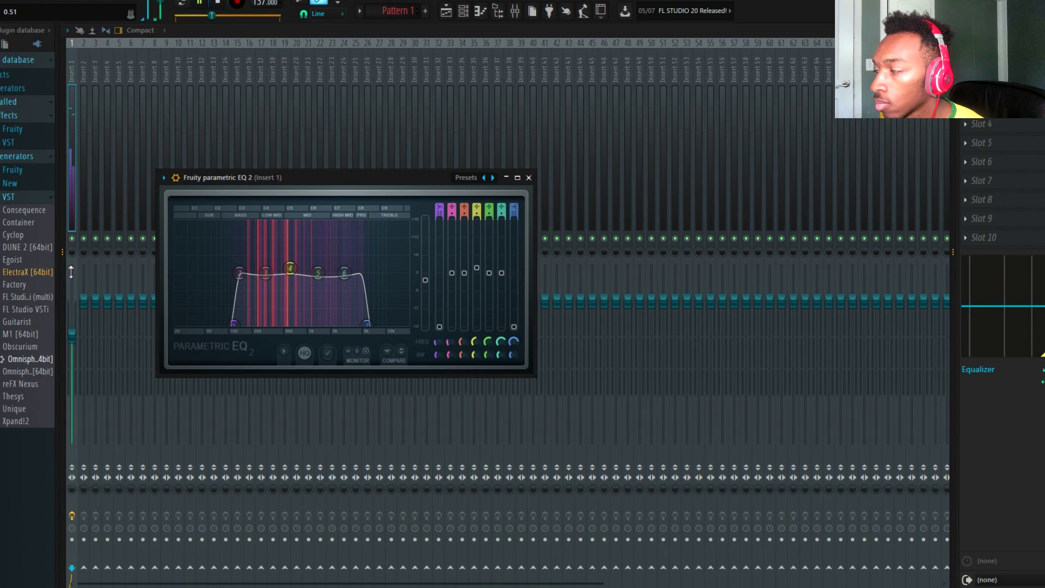
Add F5, C6, F5, A#5, D#5 and F5 after the opening C#6 in Omnisphere's piano roll, repeating the two-bar phrase in bars 3 and 4
click(464, 11)
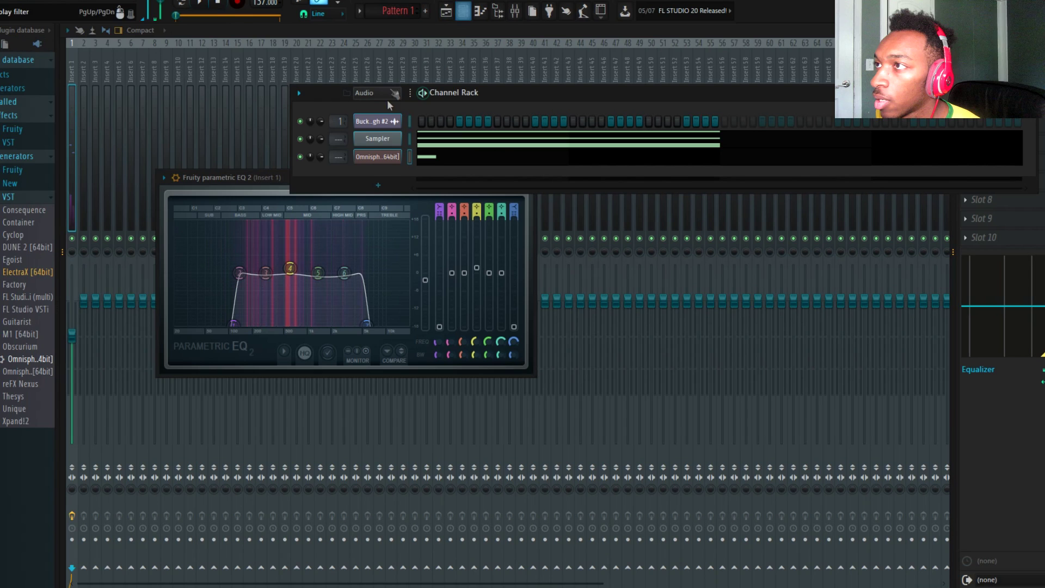
click(448, 157)
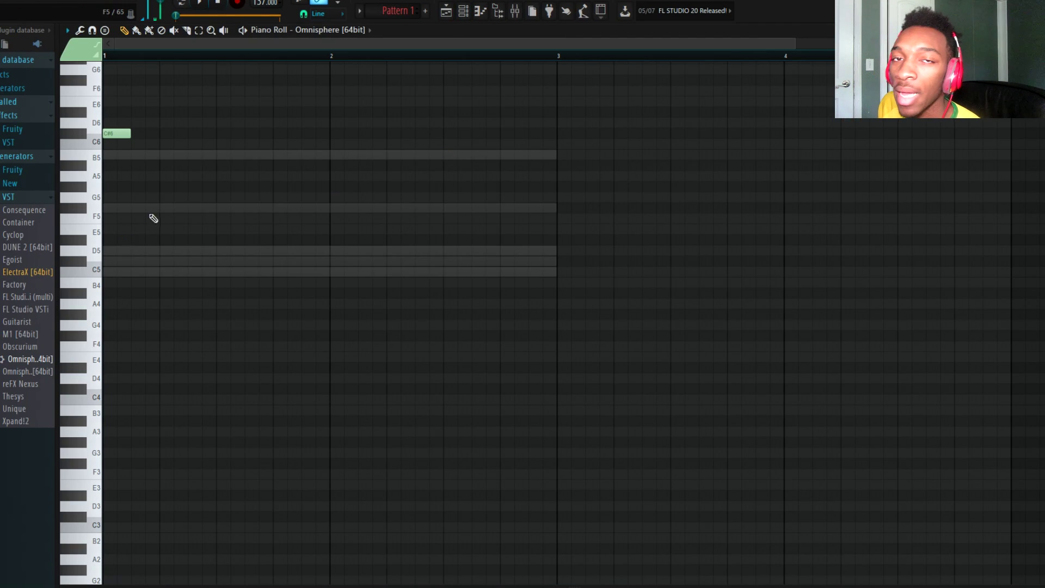
drag(135, 272, 138, 225)
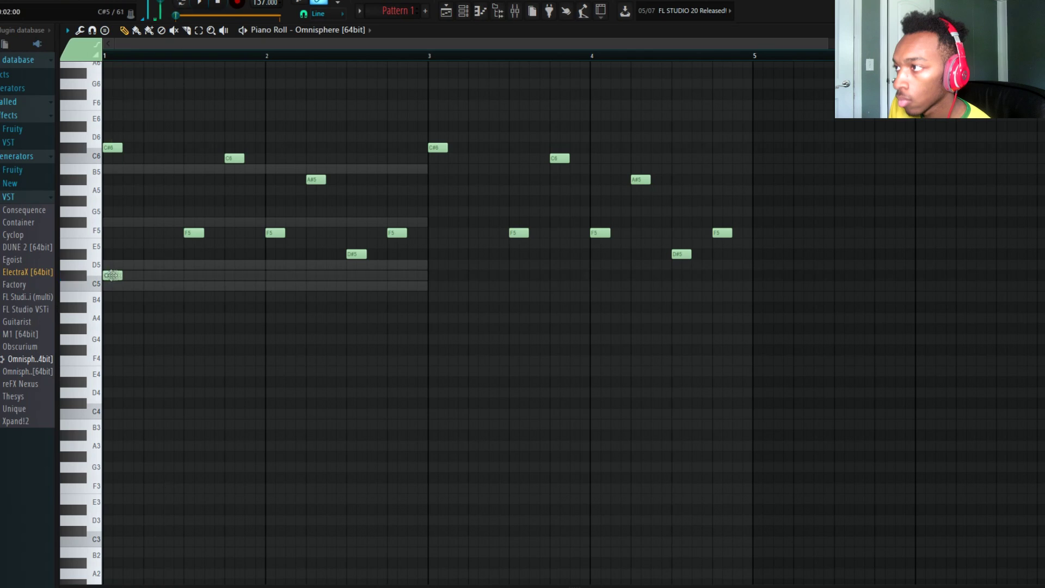
Build a lower line in bars 1 and 2 with a half-bar C#5, a full-bar A#4 and a half-bar C5
click(184, 307)
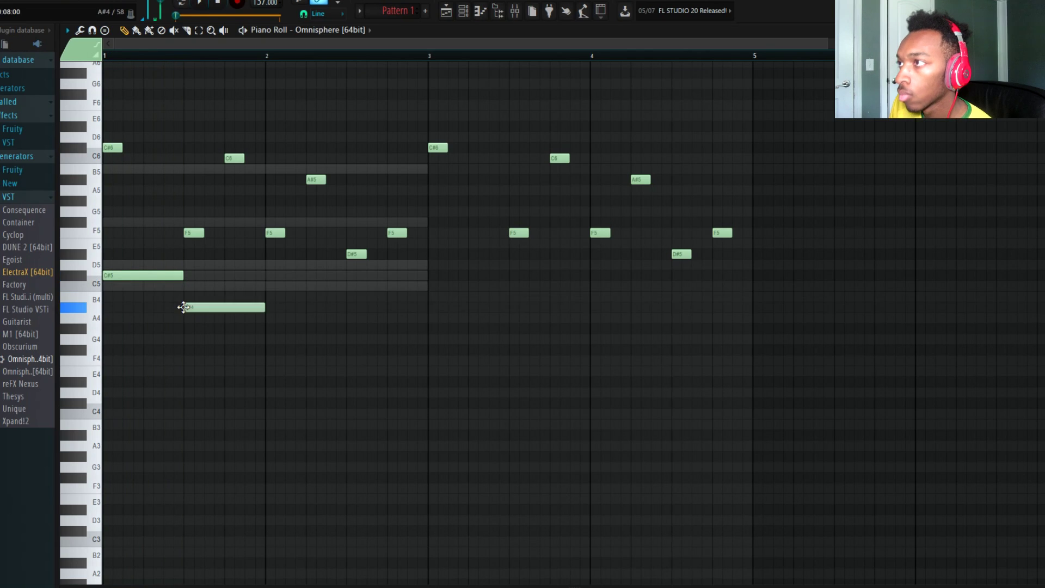
key(space)
key(space)
click(347, 329)
drag(347, 329, 349, 318)
right_click(351, 318)
click(351, 286)
key(space)
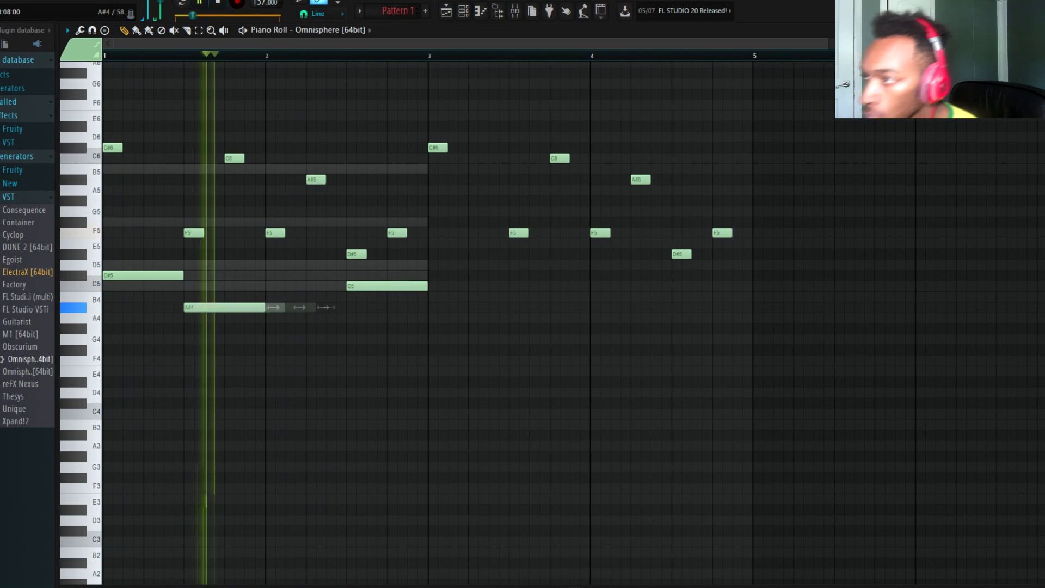
drag(261, 308, 346, 308)
Continue the lower line through bars 3 and 4 with A#4, C5, F4 and A#4, and make the upper melody notes legato
click(430, 307)
drag(589, 307, 504, 308)
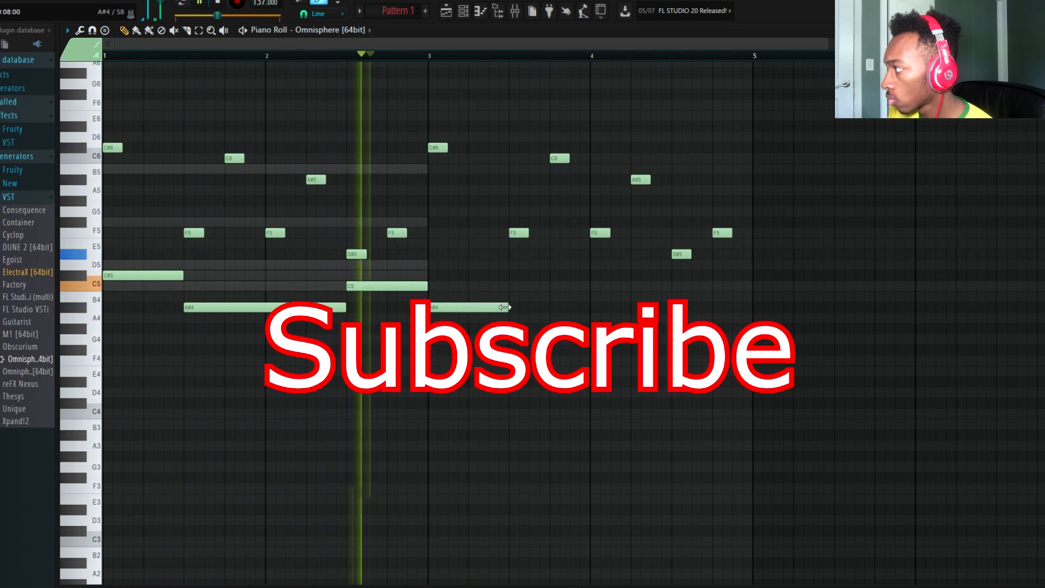
click(517, 286)
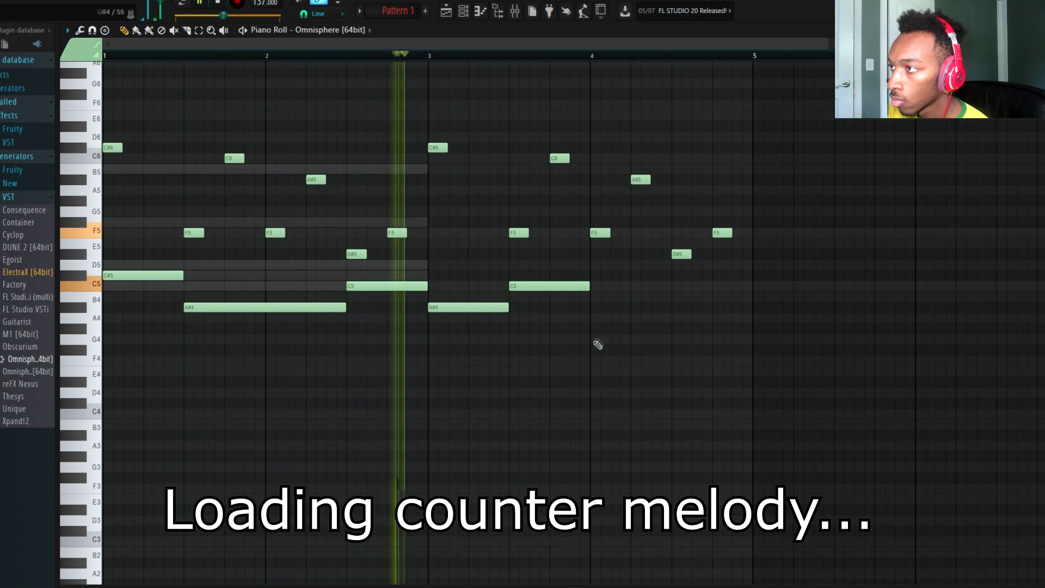
click(596, 361)
drag(674, 360, 712, 361)
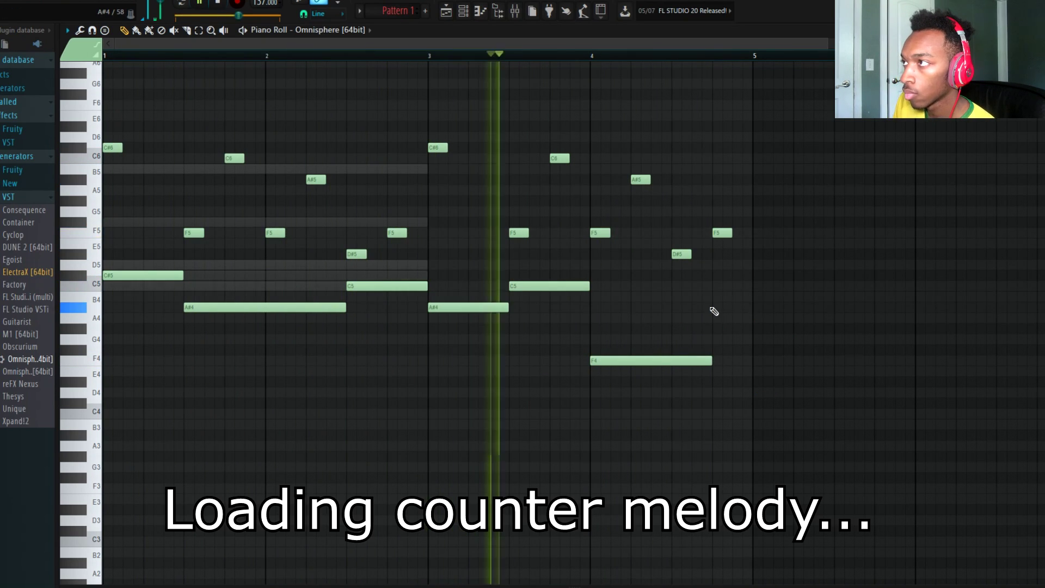
click(719, 307)
key(ctrl+l)
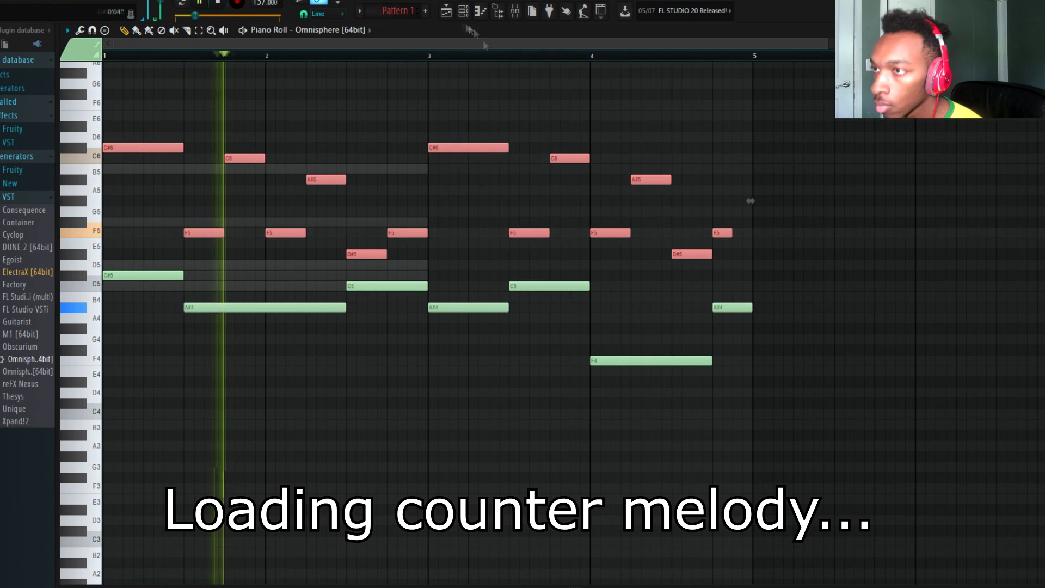
Route the Omnisphere channel to mixer insert 2
click(464, 11)
click(515, 11)
click(463, 11)
click(378, 156)
drag(795, 222, 863, 213)
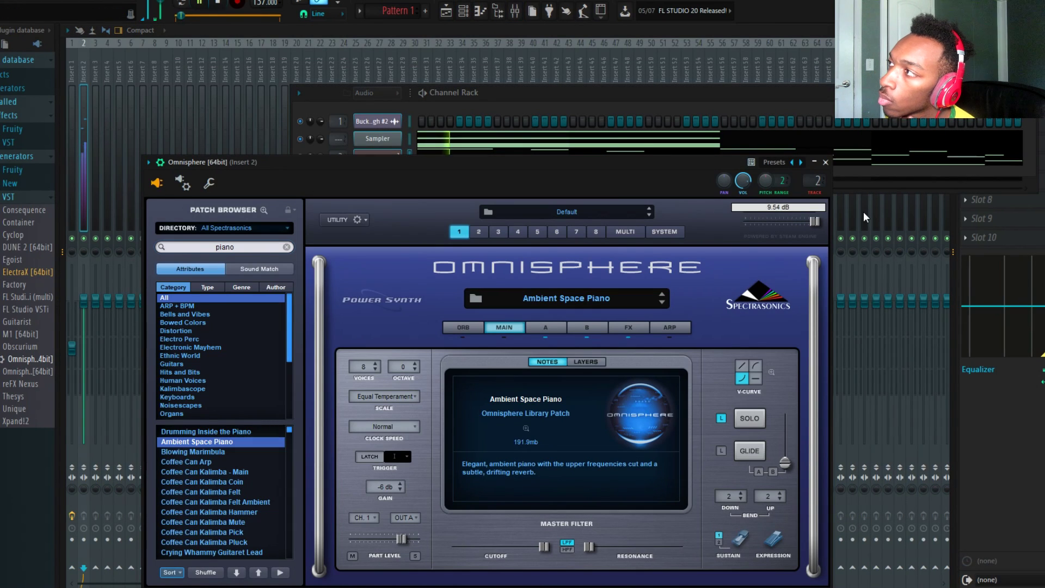
Lower the fader of mixer insert 2 and switch the Omnisphere patch to Starfield Pianobells
click(305, 126)
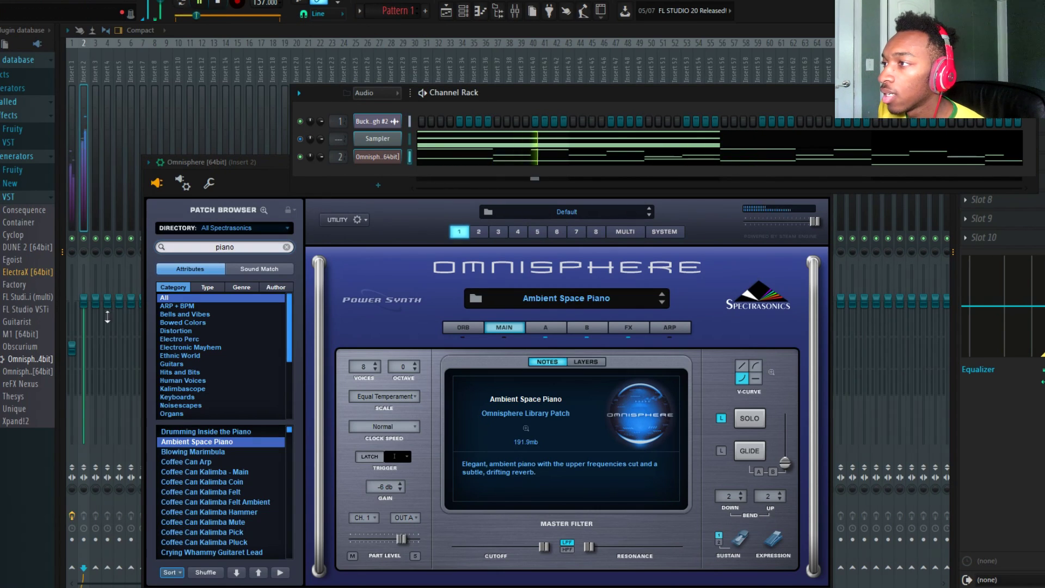
drag(86, 301, 72, 340)
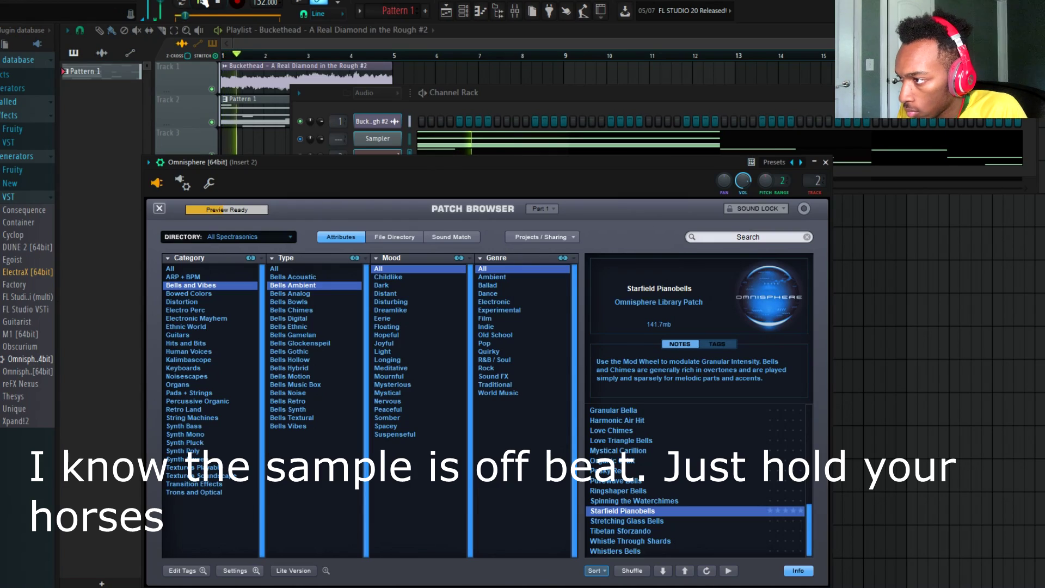
click(159, 208)
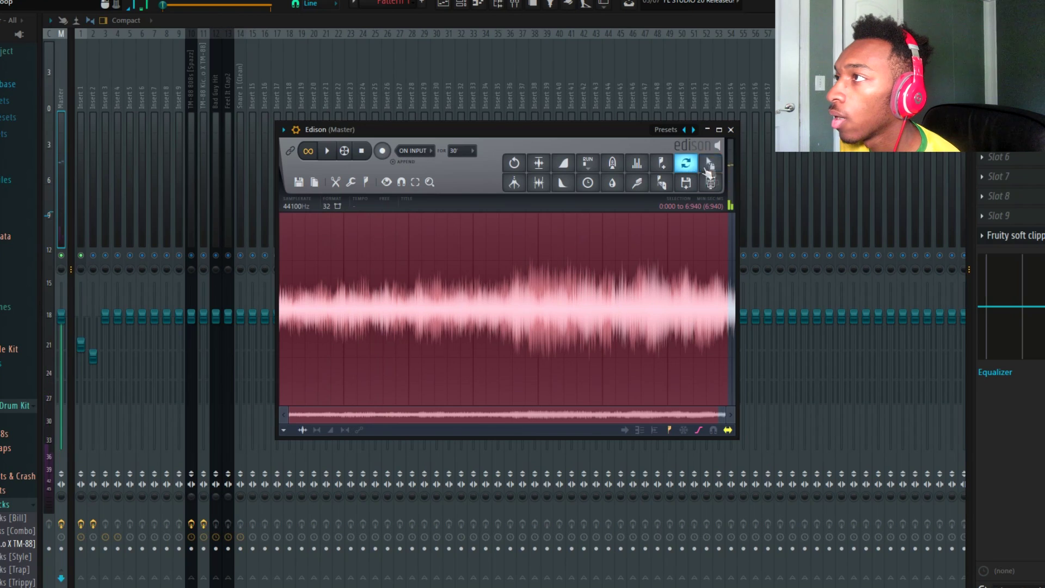
Place the audio recorded in the master's Edison at the start of Track 3 in the playlist, and mute Track 1
click(707, 171)
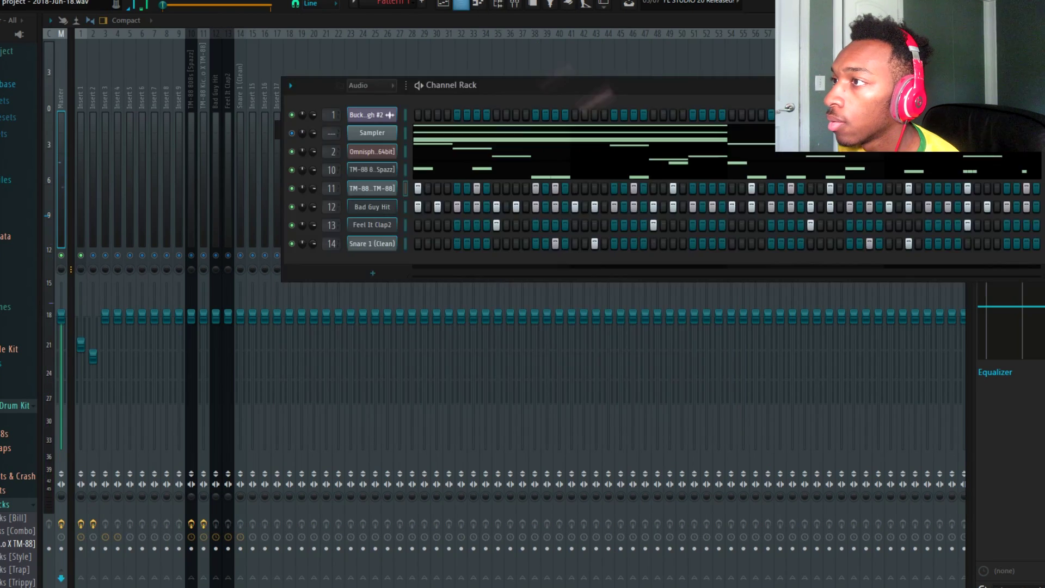
drag(302, 151, 251, 147)
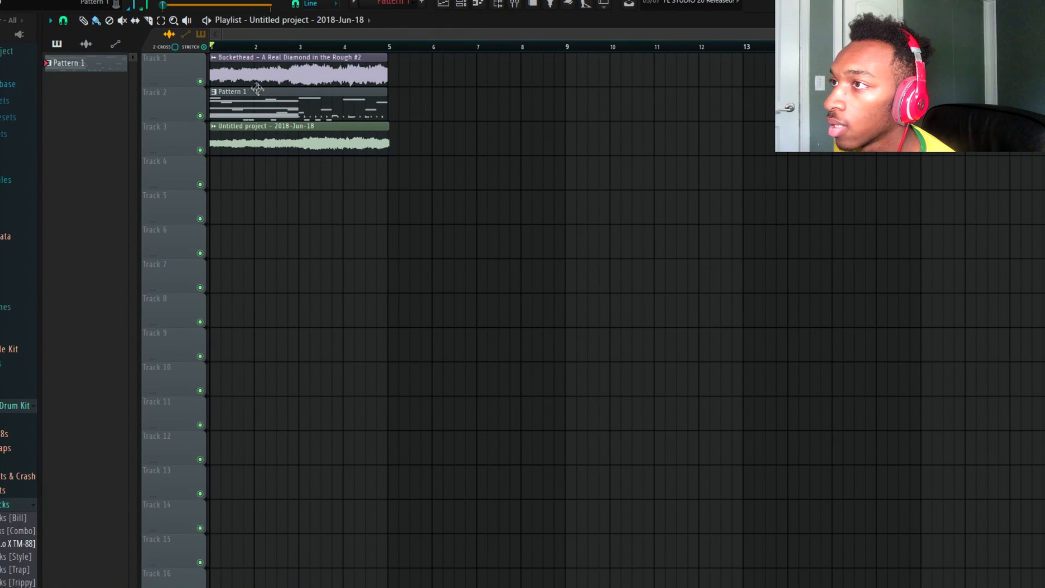
click(200, 81)
key(space)
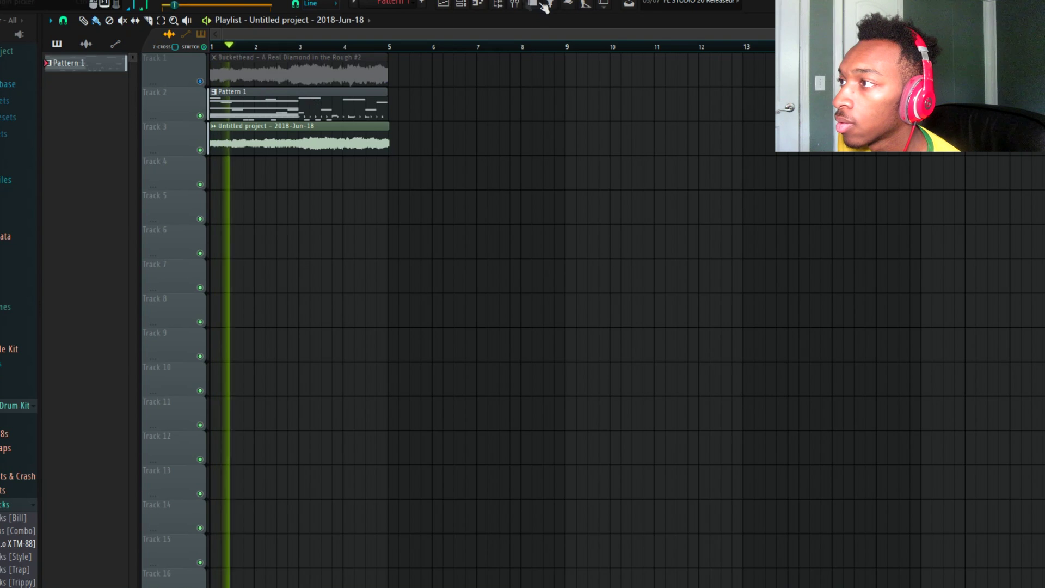
Shorten the recorded audio clip on Track 3 so that it ends exactly at bar 5
scroll(402, 147, down, 3)
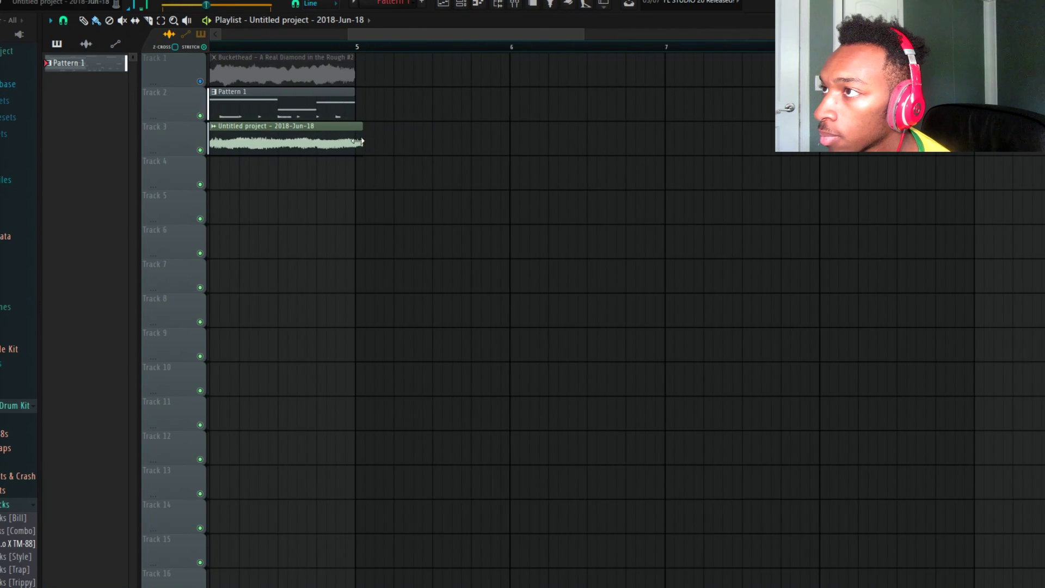
drag(373, 140, 354, 141)
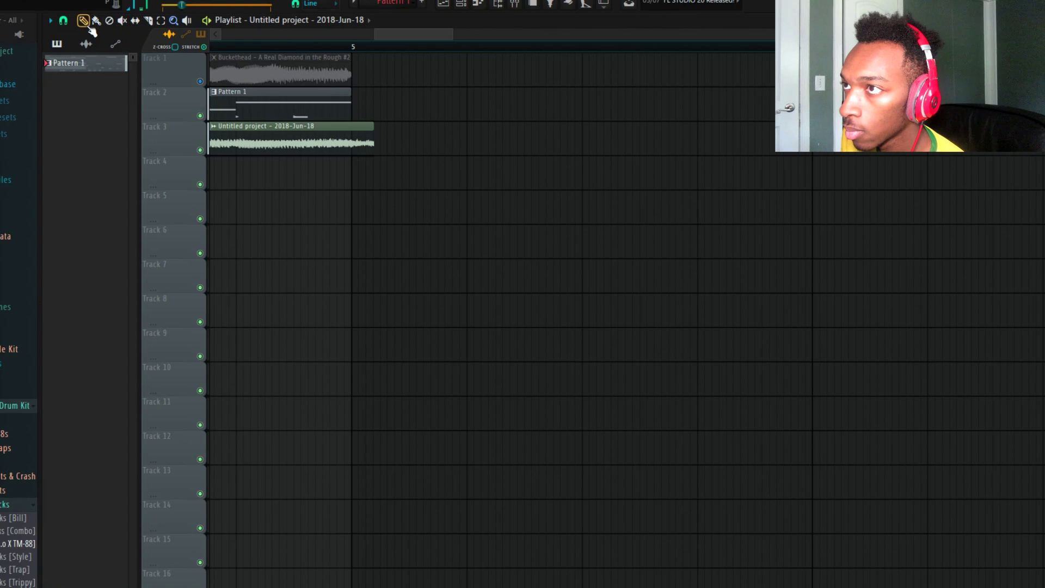
drag(373, 144, 355, 144)
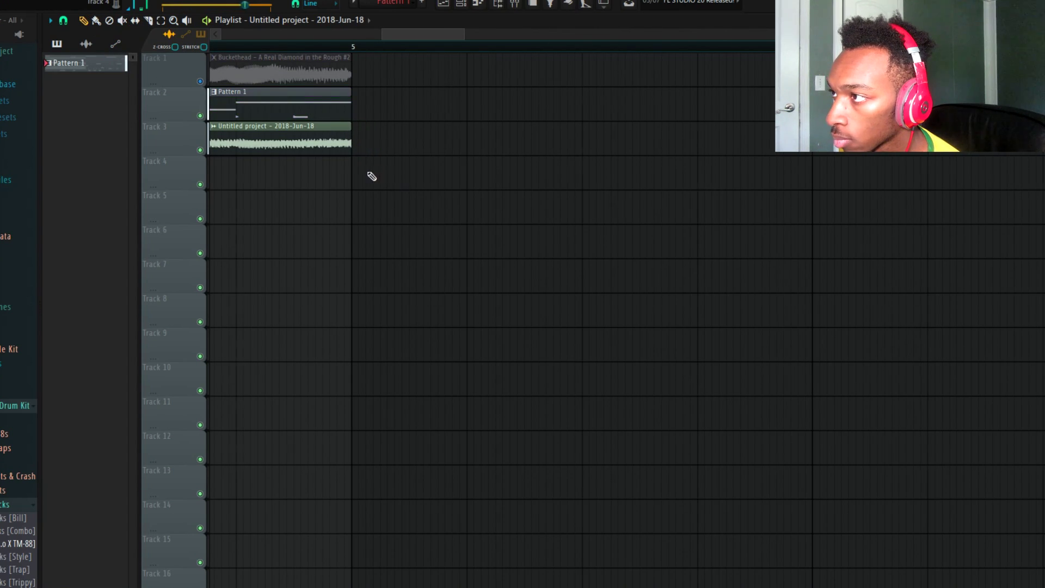
scroll(371, 176, down, 2)
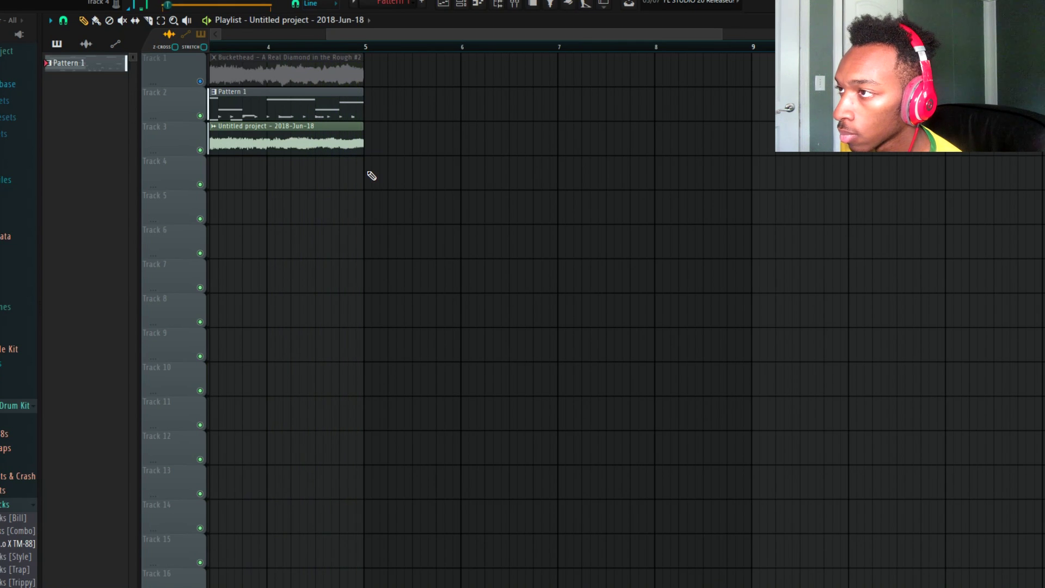
scroll(299, 170, down, 2)
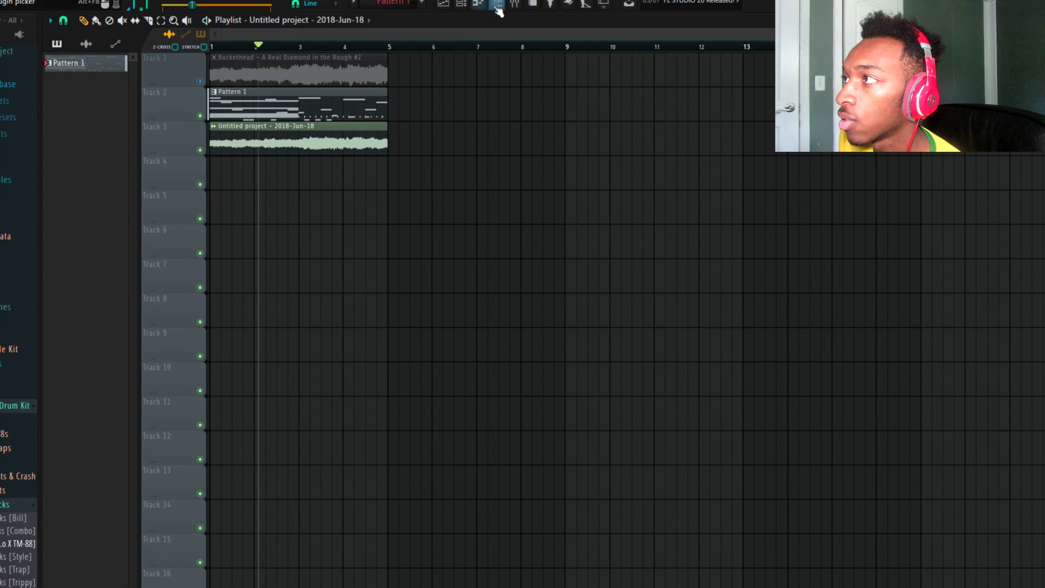
Move the recorded audio clip's channel up the channel rack to directly below the guitar loop channel
click(453, 5)
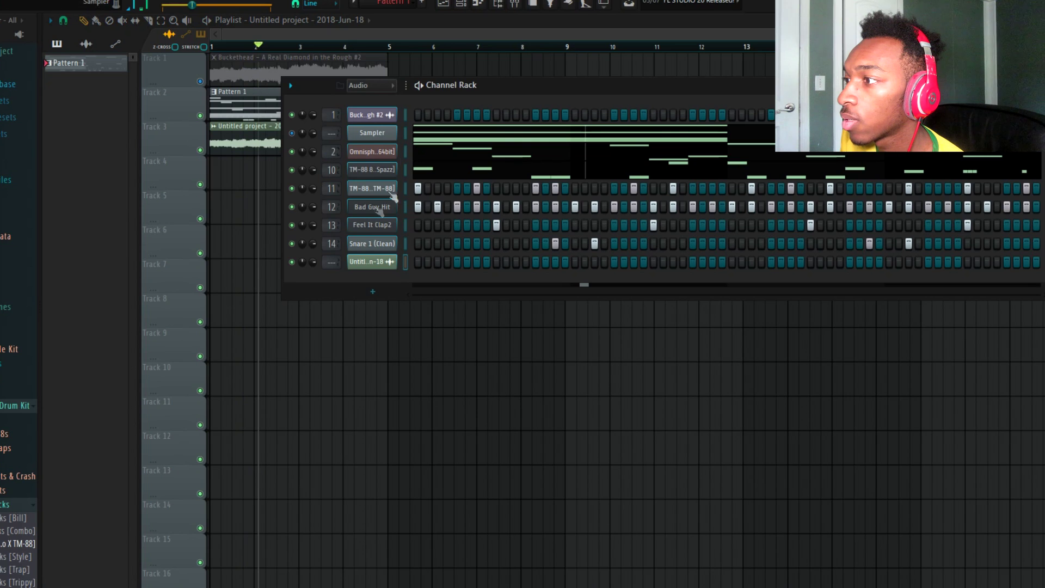
key(alt+Up)
key(alt+Up)
key(alt+Up)
key(alt+Up)
key(alt+Up)
key(alt+Up)
key(alt+Up)
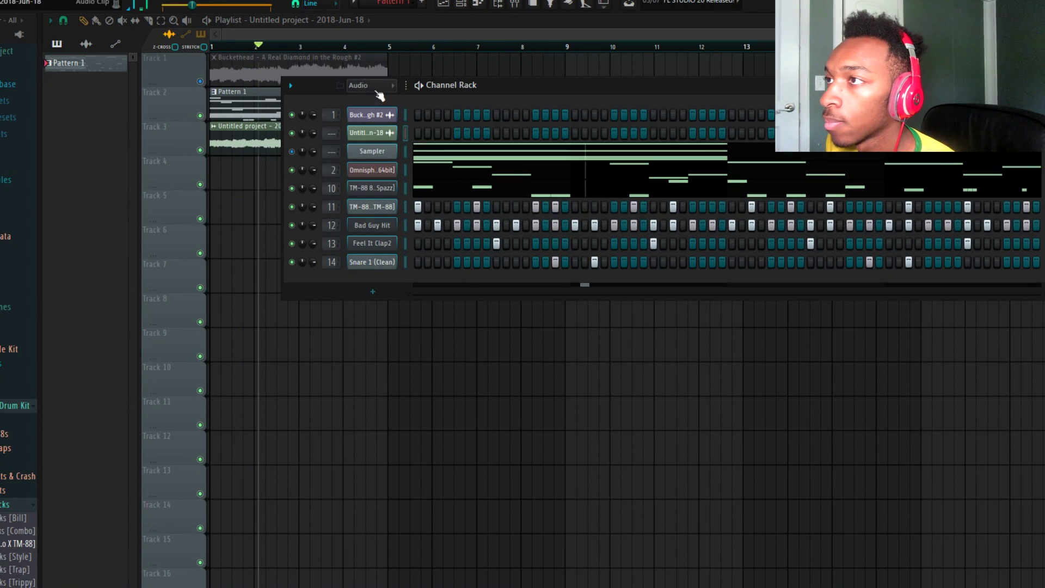
Mute playlist Track 1 and unmute the Bad Guy Hit and Feel It Clap2 inserts in the mixer
click(201, 84)
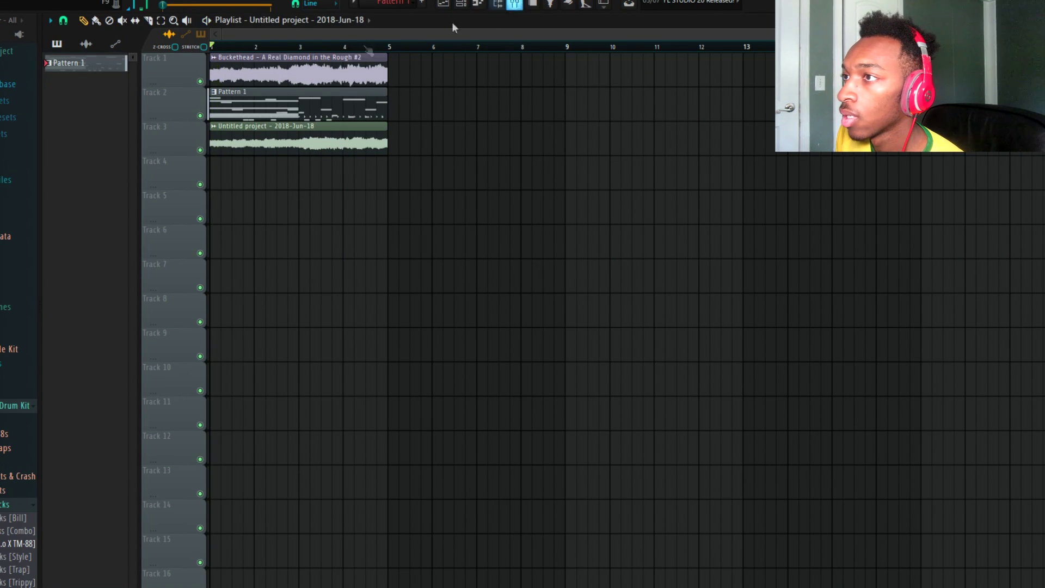
click(200, 81)
click(513, 6)
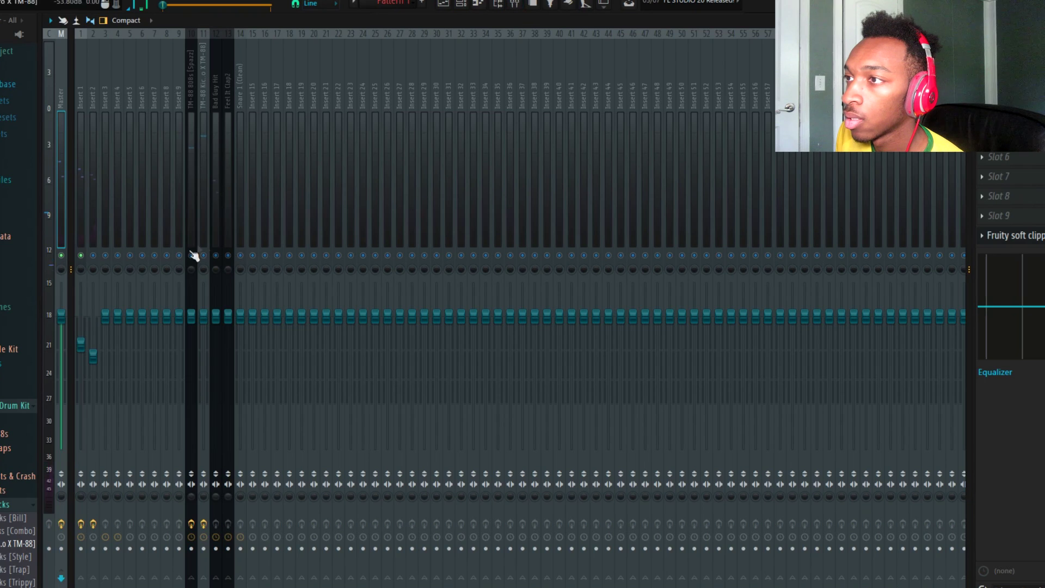
click(191, 255)
click(215, 255)
click(228, 255)
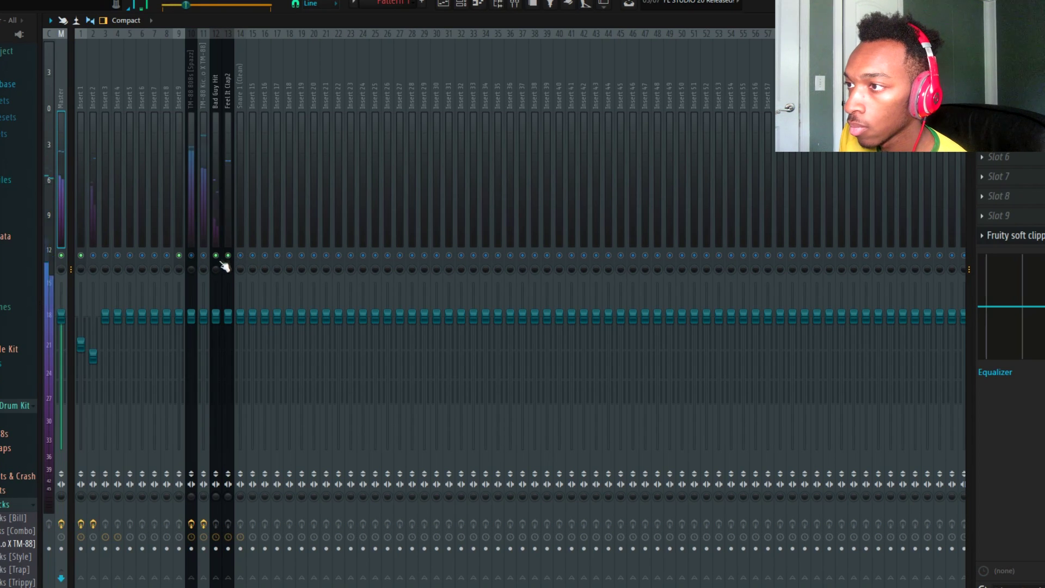
Add Fruity Parametric EQ 2 to slot 1 of the Bad Guy Hit insert and set band 1 as a steep low cut up to the high mids
click(217, 228)
click(998, 59)
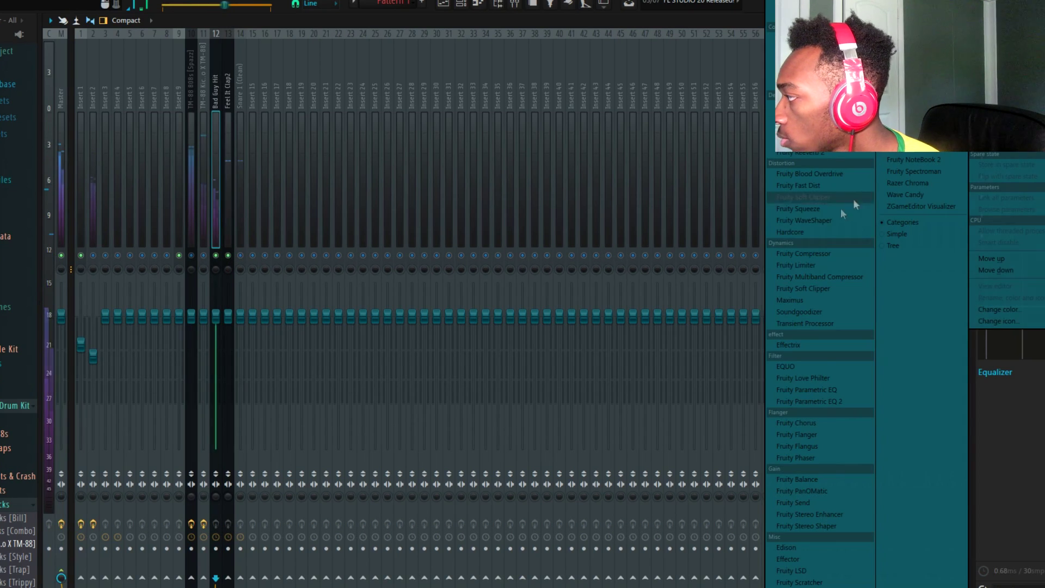
click(832, 401)
drag(136, 208, 260, 261)
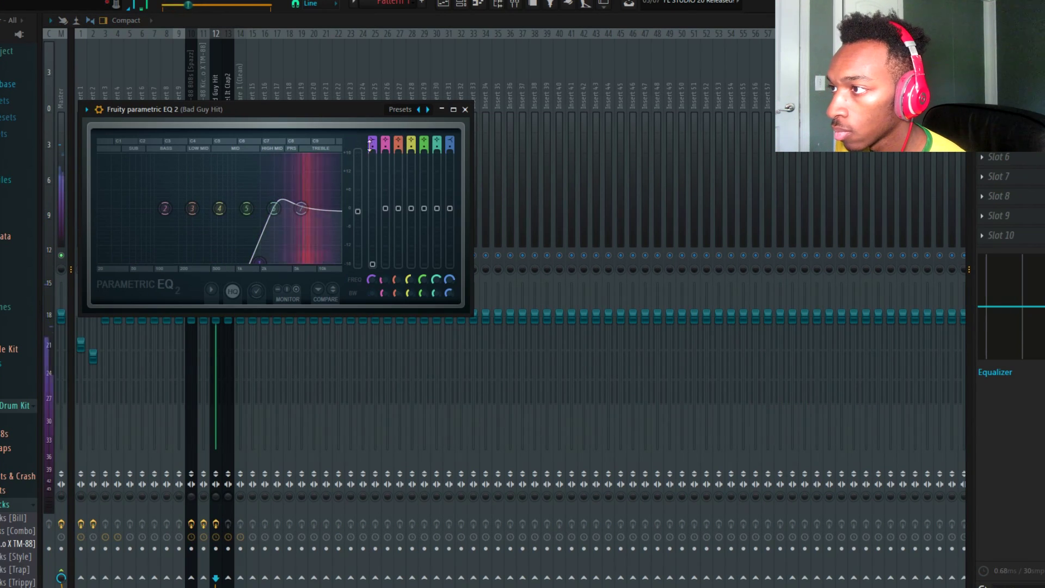
drag(260, 260, 279, 261)
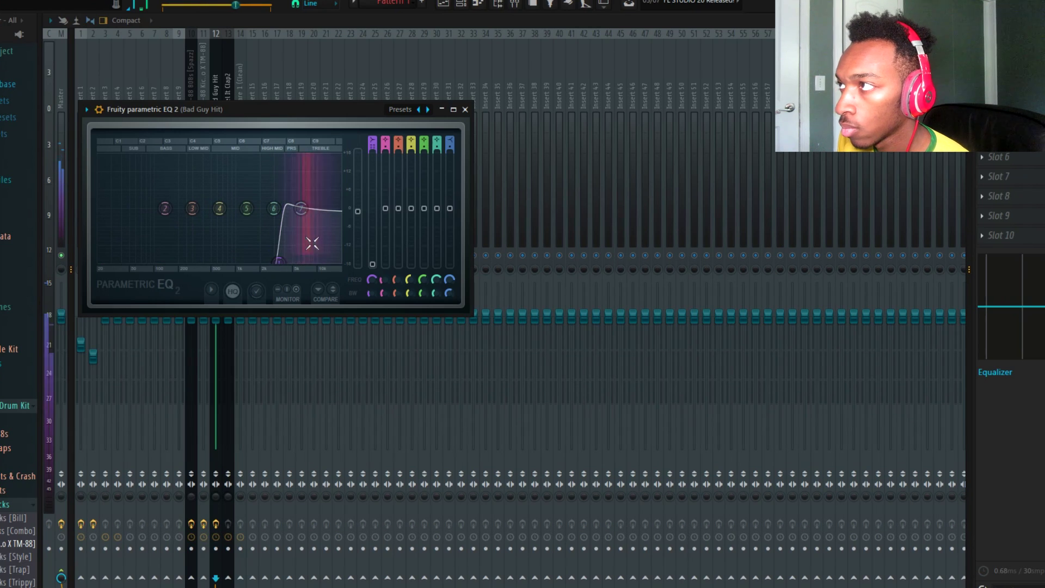
Play the arrangement in the playlist and slice the recorded audio clip on Track 3 at bar 2
click(447, 4)
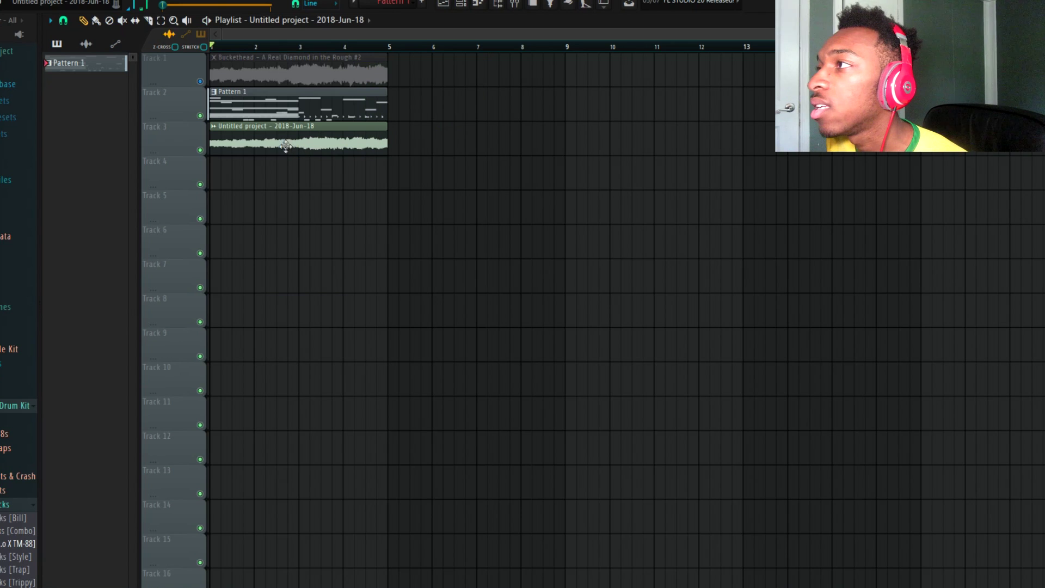
key(space)
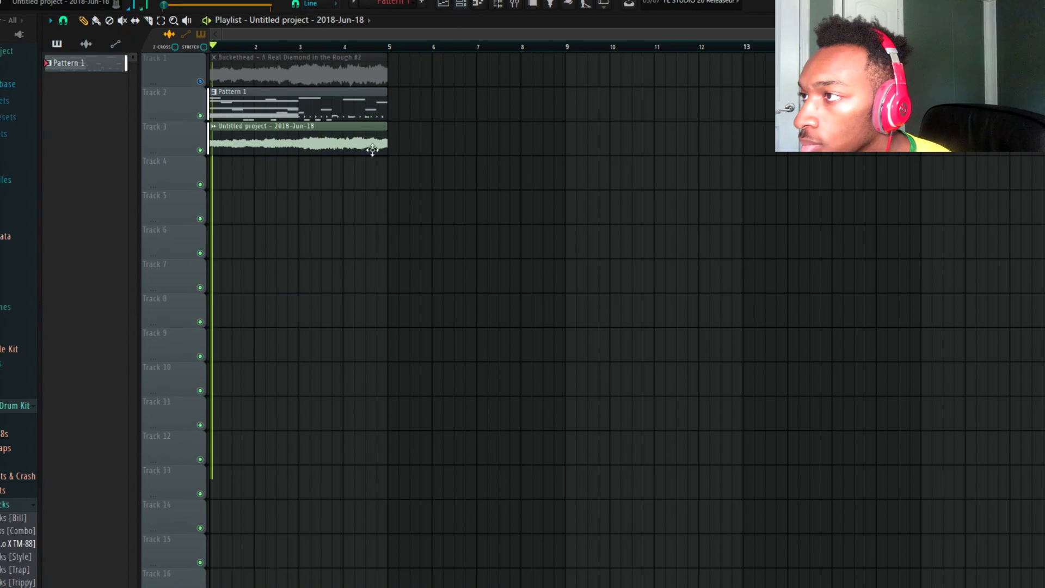
key(space)
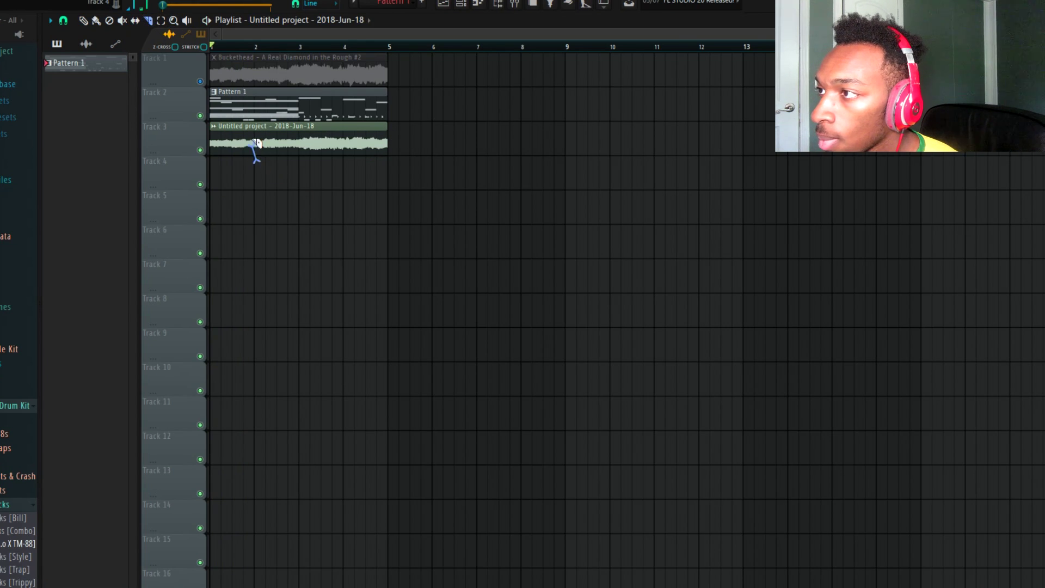
scroll(260, 174, up, 4)
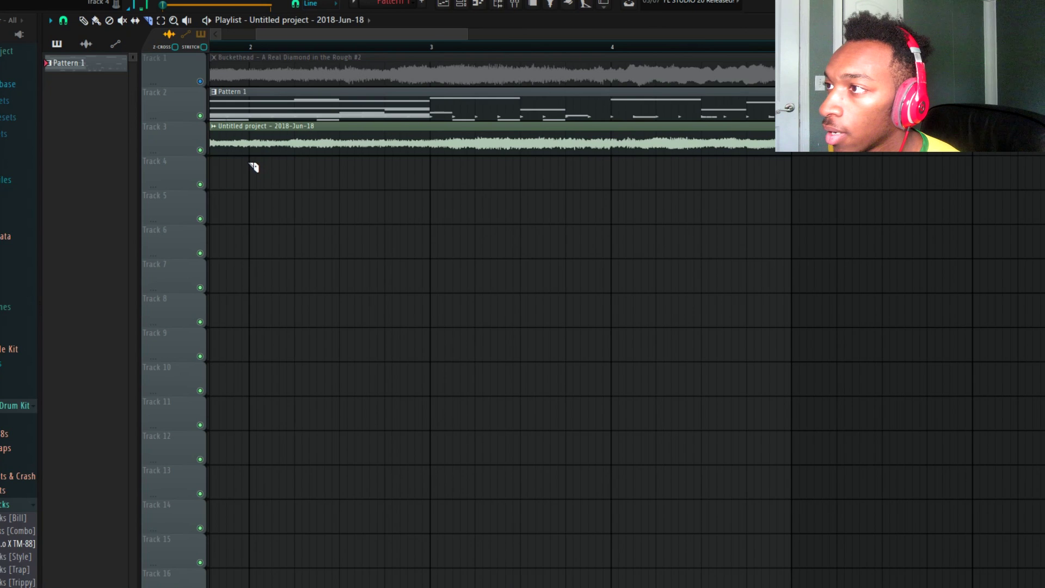
scroll(252, 164, up, 3)
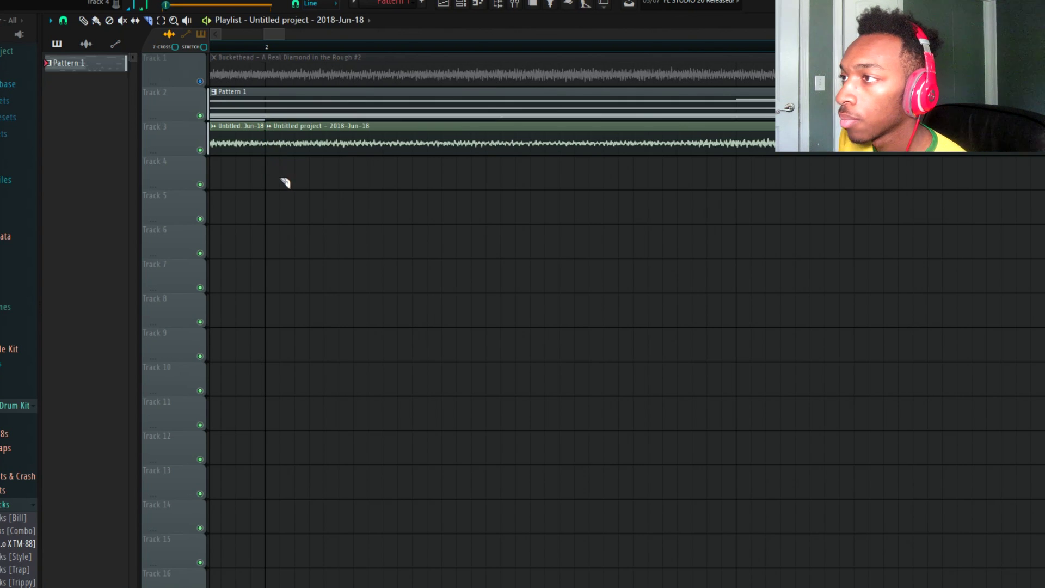
key(space)
scroll(287, 170, down, 7)
key(space)
Move the longer Track 3 slice to just before bar 5 and duplicate the one-bar slice twice to fill bars 2 and 3
drag(305, 139, 432, 139)
drag(280, 191, 211, 121)
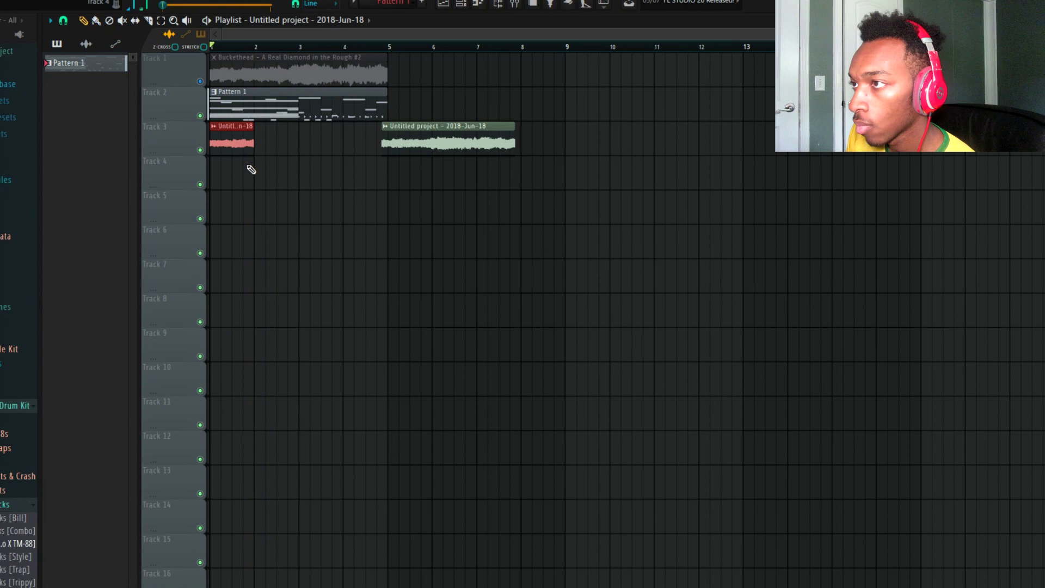
key(ctrl+b)
key(space)
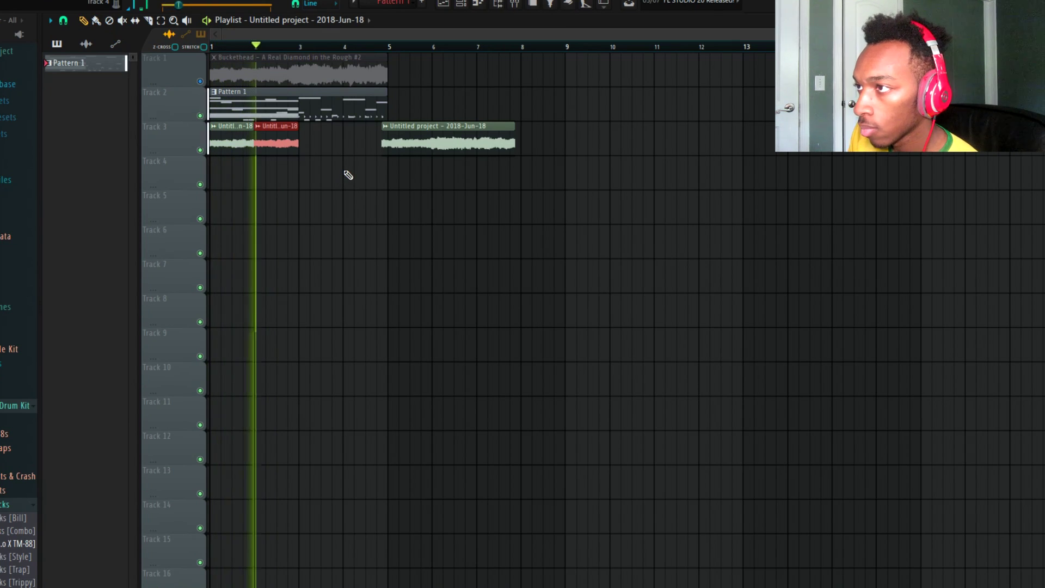
key(space)
key(ctrl+b)
key(space)
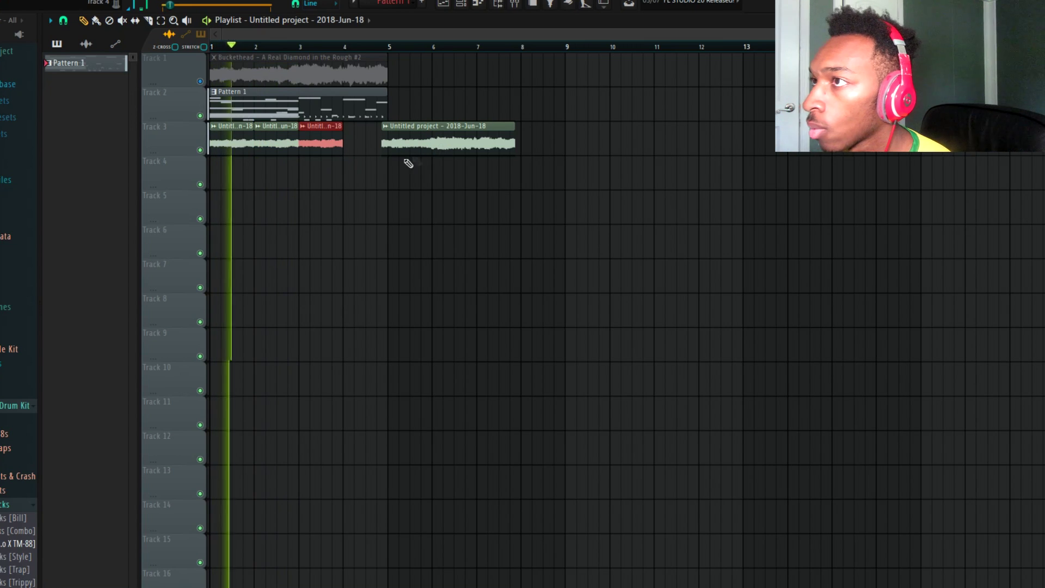
Trim the remaining longer slice on Track 3 and fit it between bars 4 and 5, directly after the repeated slices
mouse_move(382, 144)
mouse_down()
mouse_move(467, 145)
mouse_move(366, 147)
mouse_up()
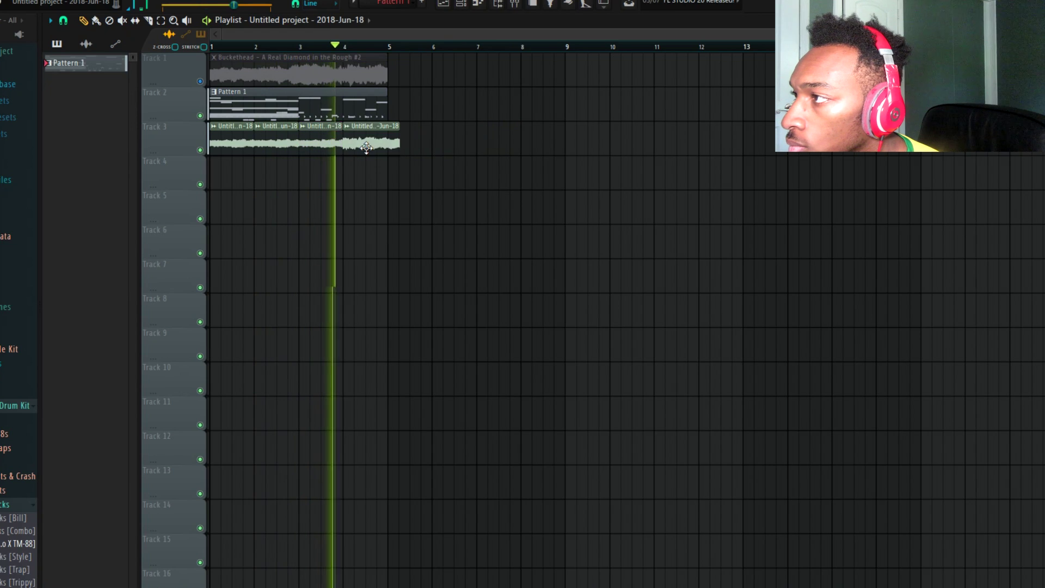
key(space)
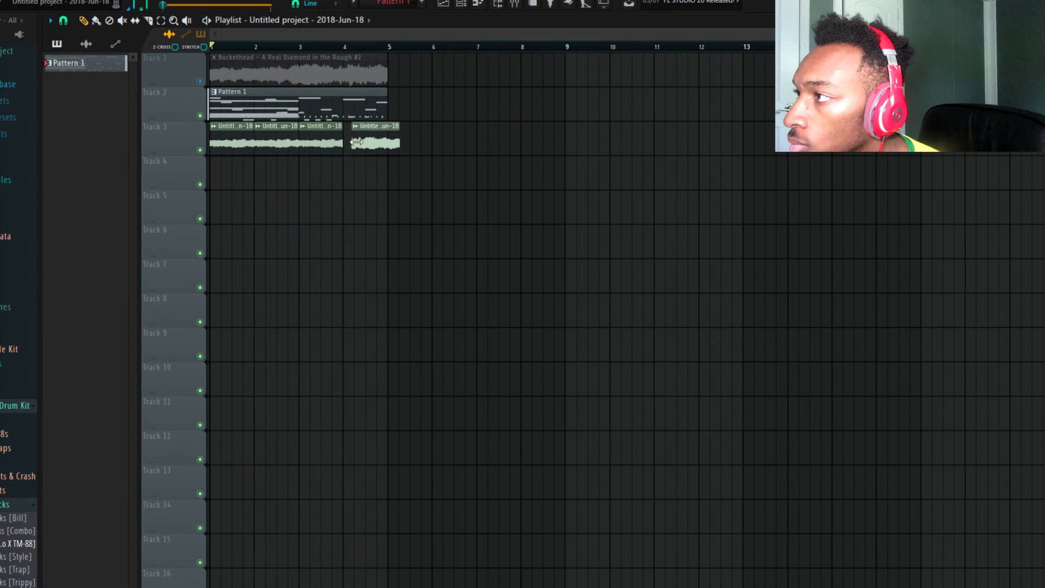
drag(366, 141, 361, 142)
key(space)
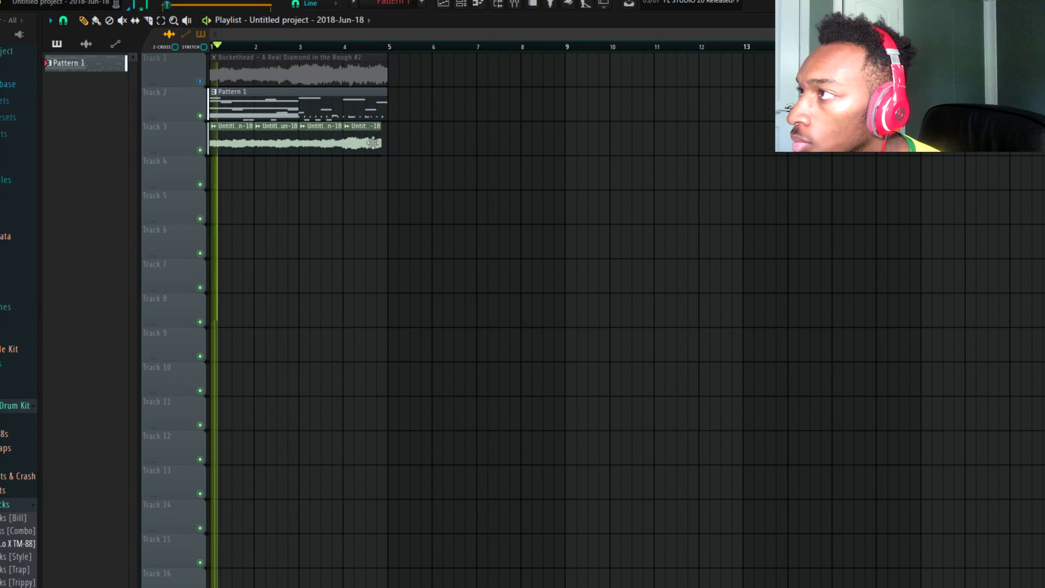
drag(382, 144, 389, 144)
key(space)
key(space)
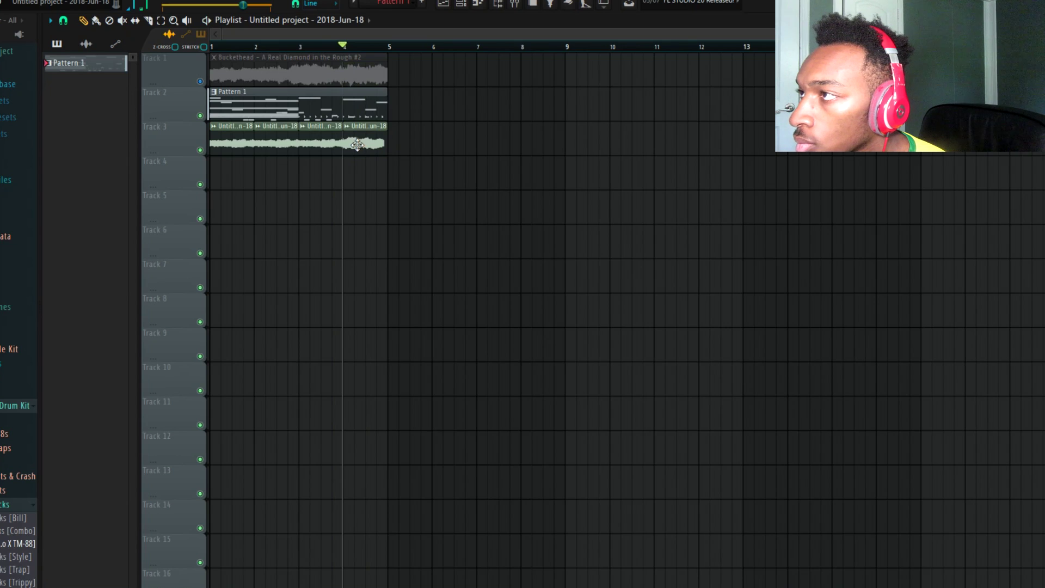
Try shifting the last Track 3 slice slightly past bar 4, listen to it, and undo the shift
scroll(357, 144, up, 3)
drag(329, 144, 346, 144)
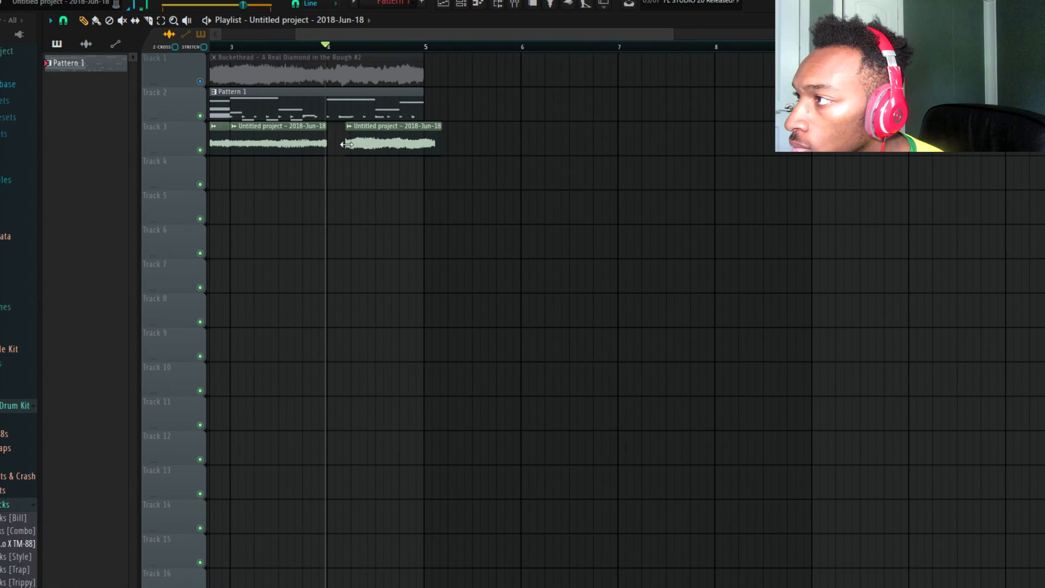
key(space)
key(space)
key(ctrl+z)
key(space)
key(space)
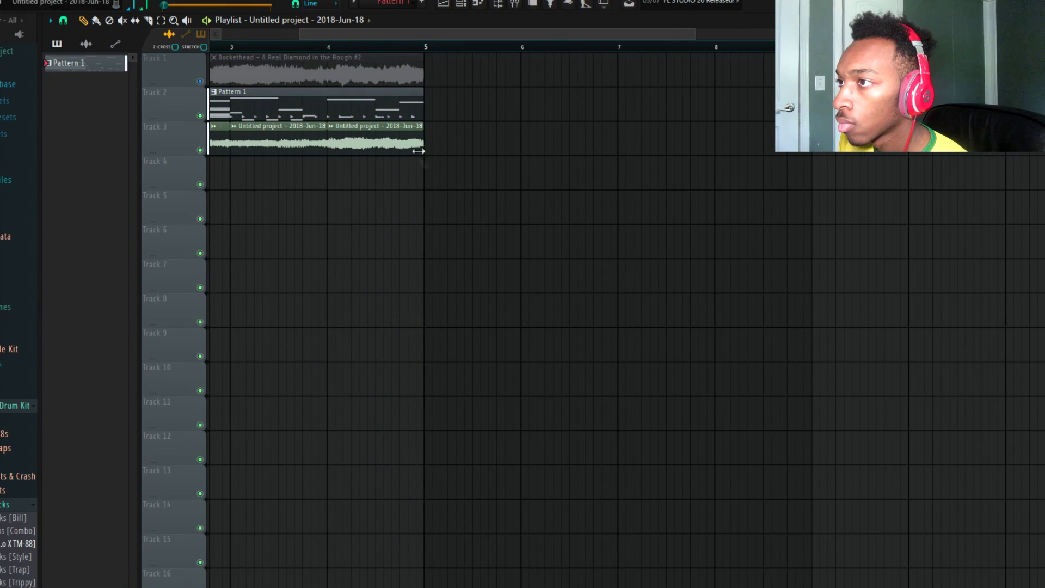
Play back the rebuilt Track 3 loop and unmute the Snare 1 (Clean) insert in the mixer
scroll(292, 198, down, 1)
scroll(268, 182, down, 2)
key(space)
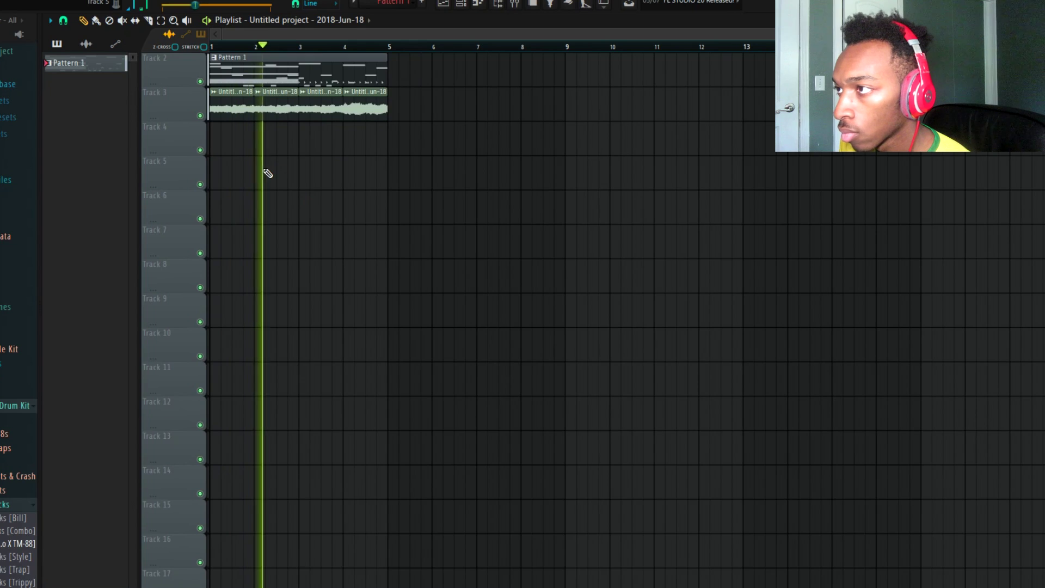
scroll(268, 171, up, 1)
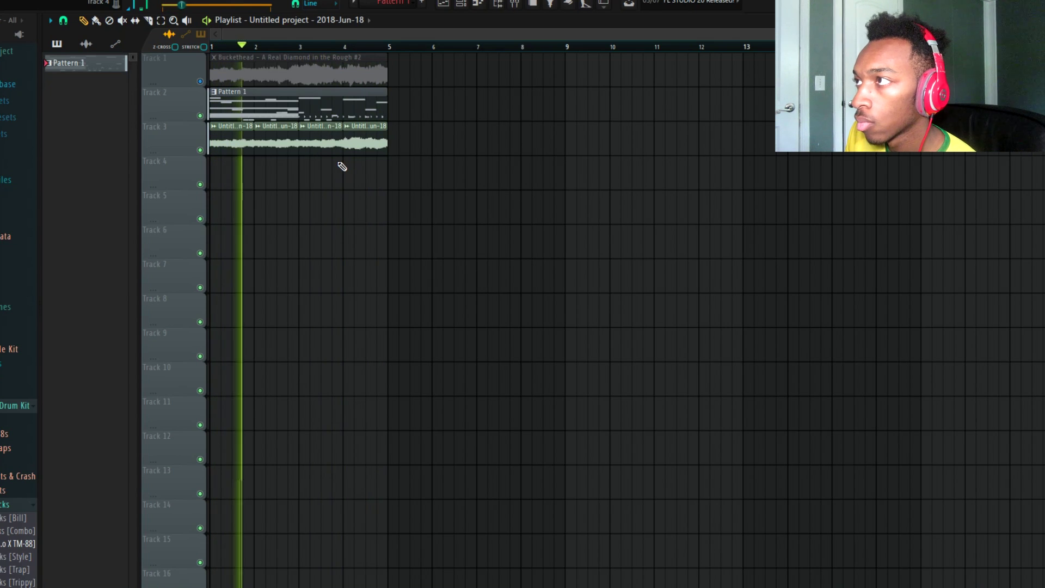
click(462, 4)
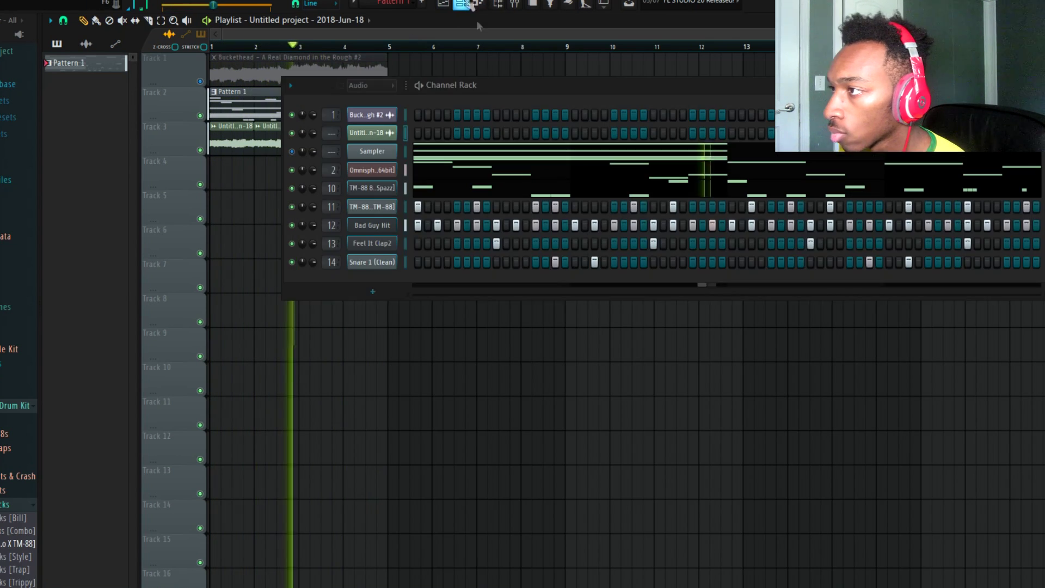
click(516, 5)
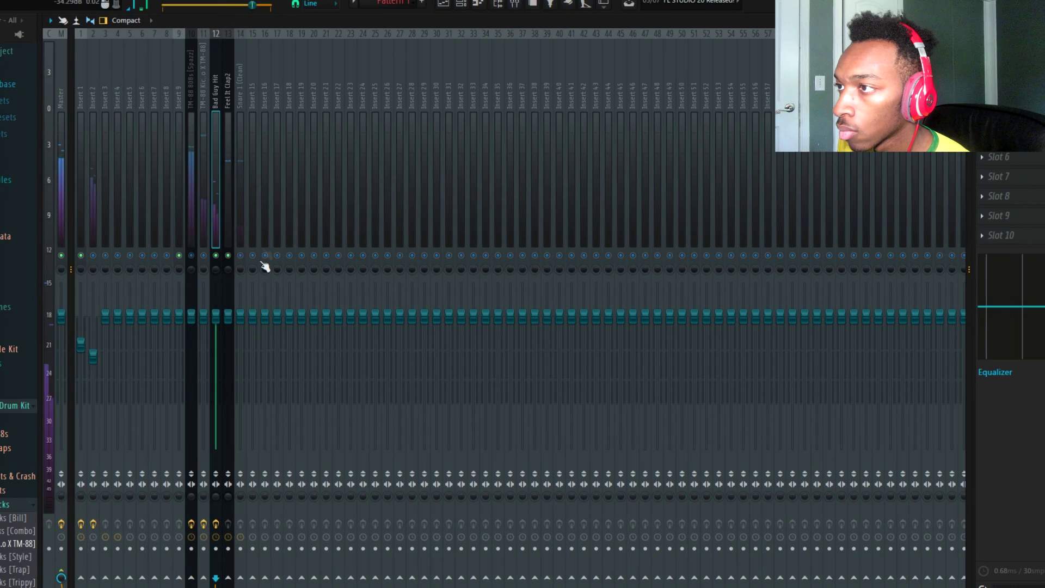
click(228, 256)
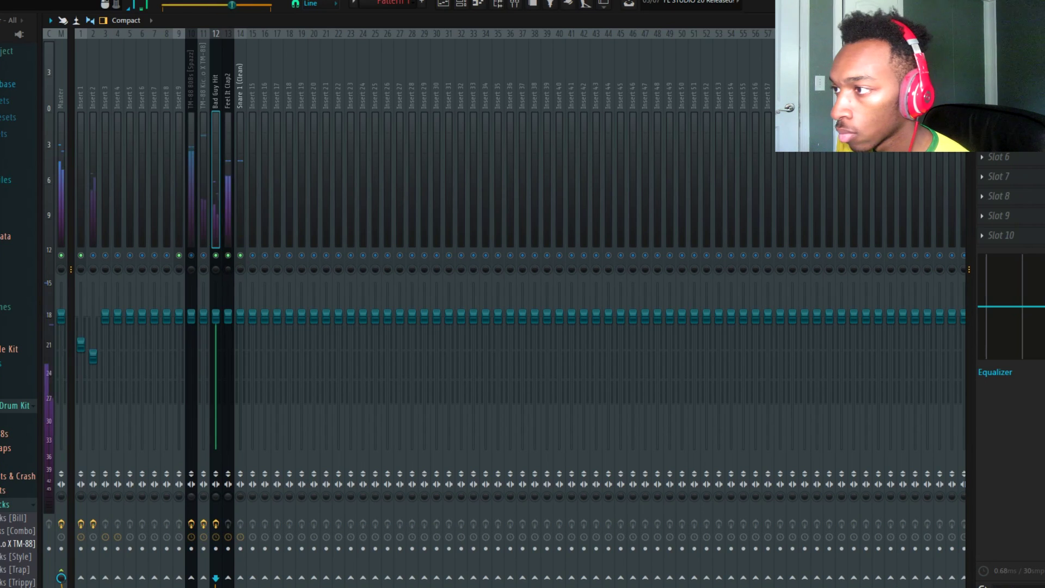
Raise the low cut slightly in the Bad Guy Hit insert's Parametric EQ 2 and boost the EQ's overall level
click(1002, 59)
drag(277, 261, 283, 262)
mouse_move(310, 212)
mouse_down()
mouse_move(310, 188)
mouse_move(309, 202)
mouse_up()
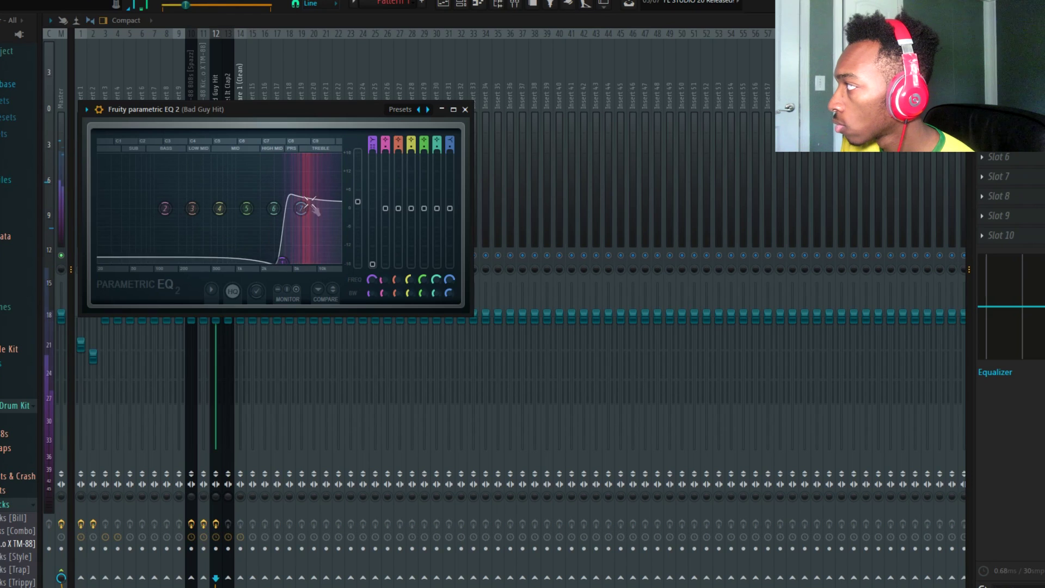
Add Fruity Reeverb 2 to slot 2 of the Bad Guy Hit insert, raising its wet level and slightly lowering its dry level
click(1002, 78)
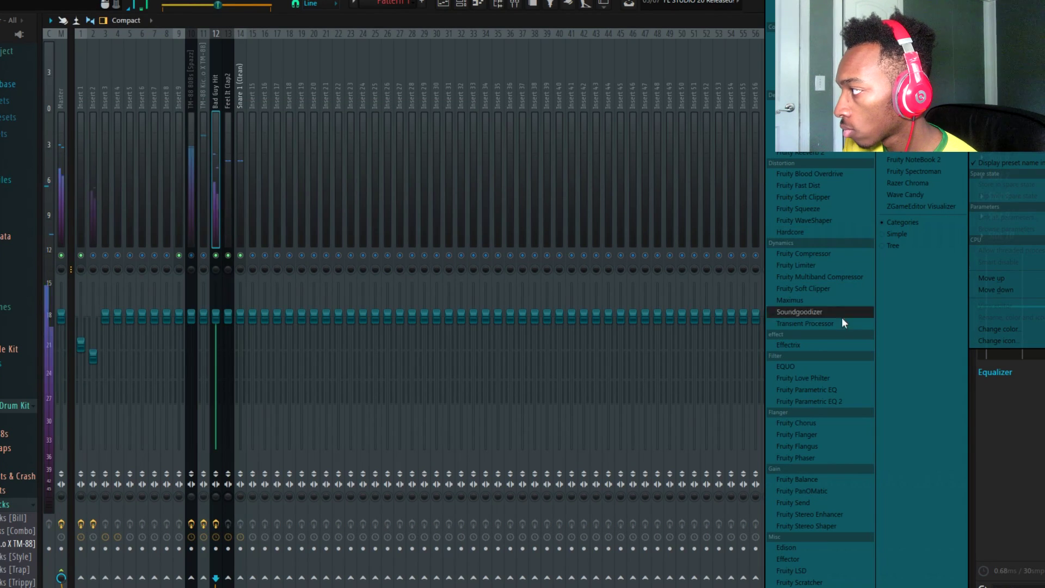
click(817, 152)
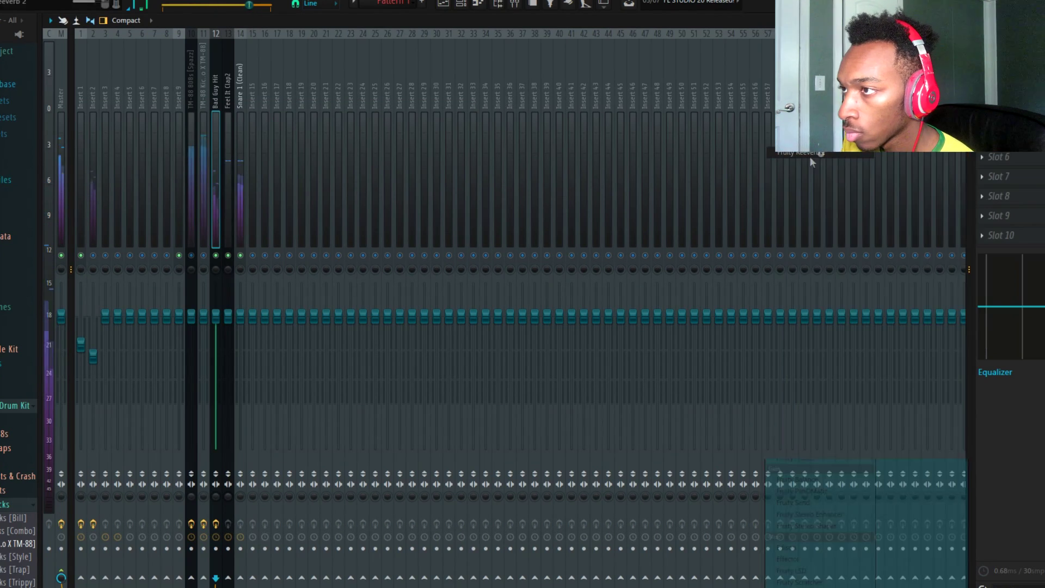
drag(379, 173, 380, 176)
drag(250, 180, 250, 143)
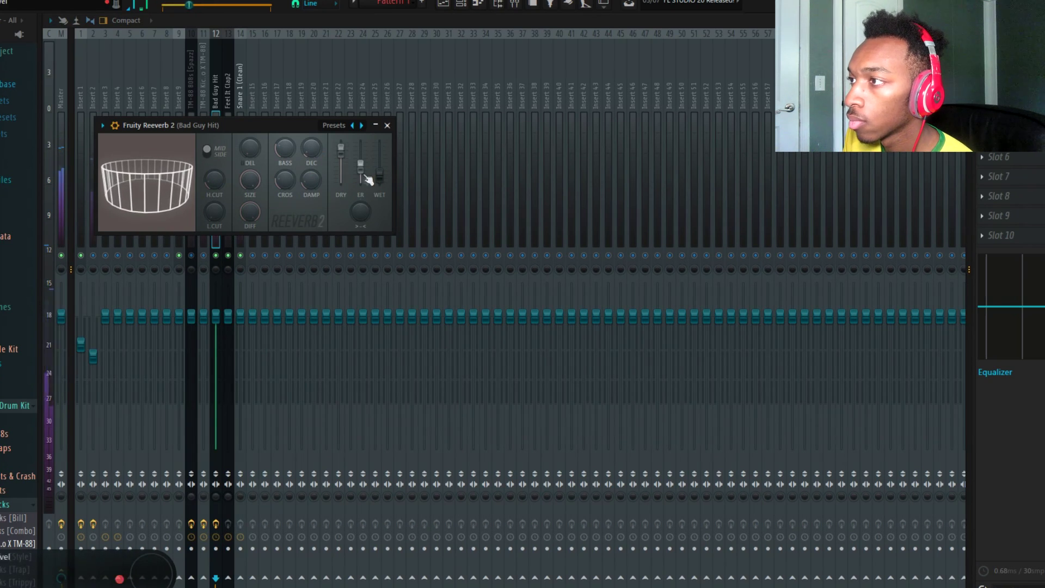
drag(340, 147, 341, 155)
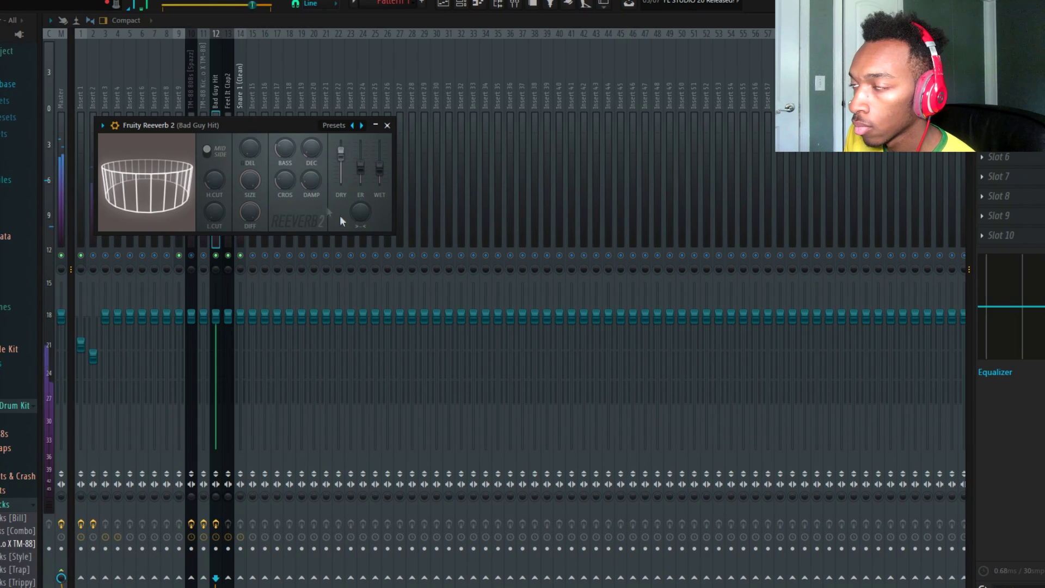
Unmute the TM-88 808 and kick inserts, and lower the faders of the kick and of a soloed Insert 2
click(206, 67)
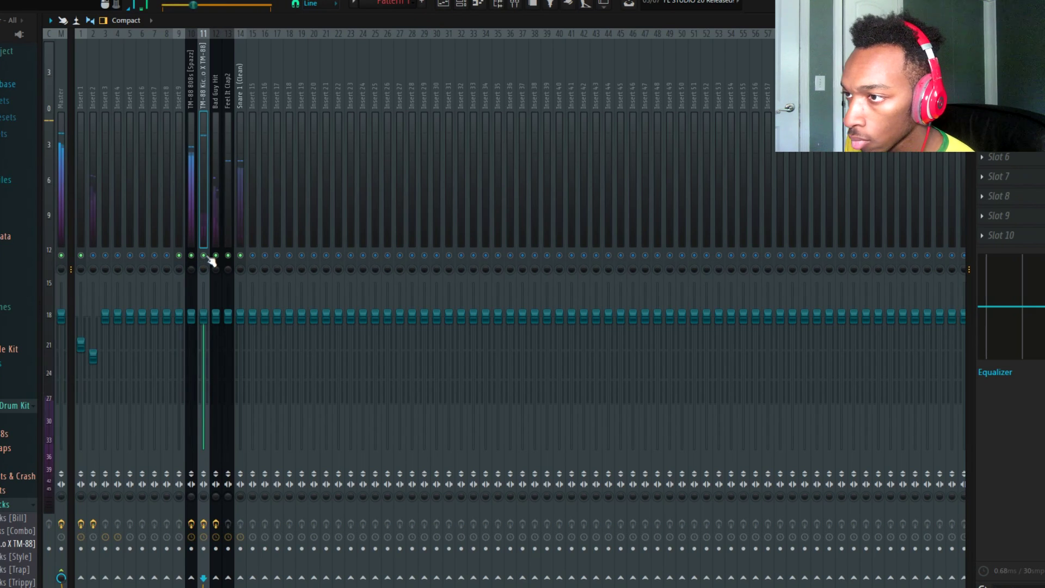
drag(203, 318, 203, 324)
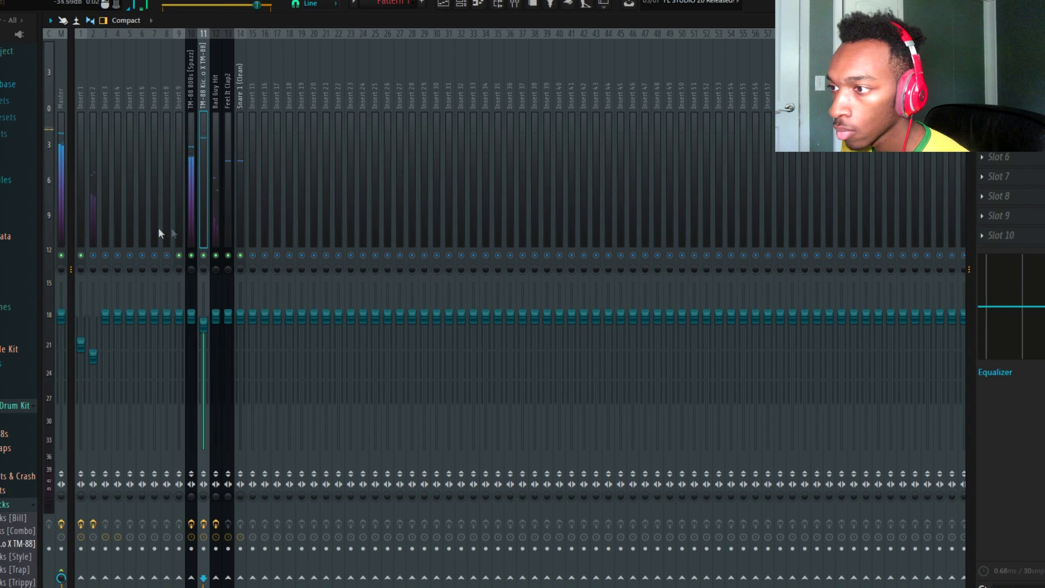
right_click(93, 255)
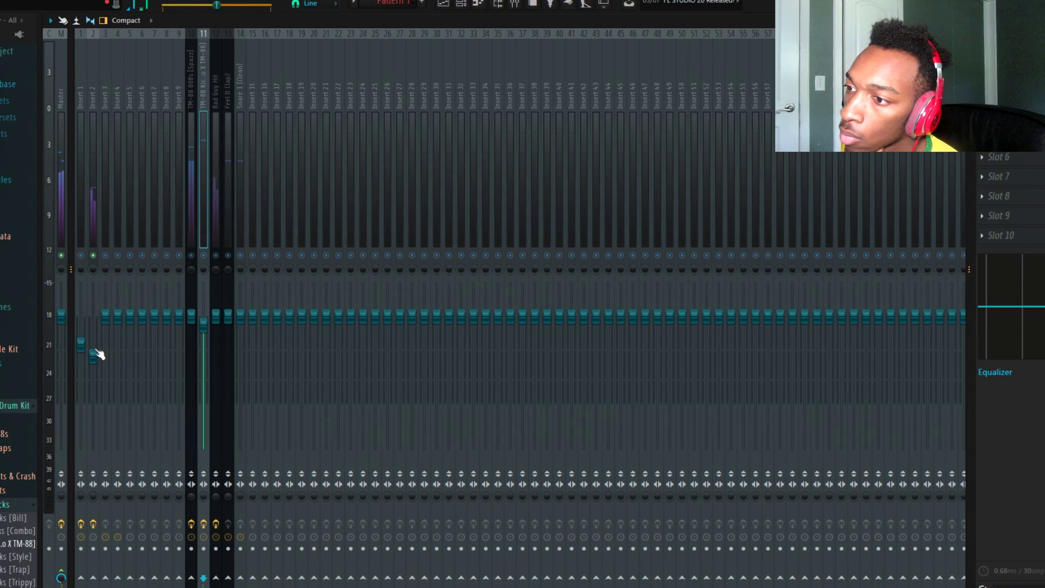
drag(96, 351, 96, 360)
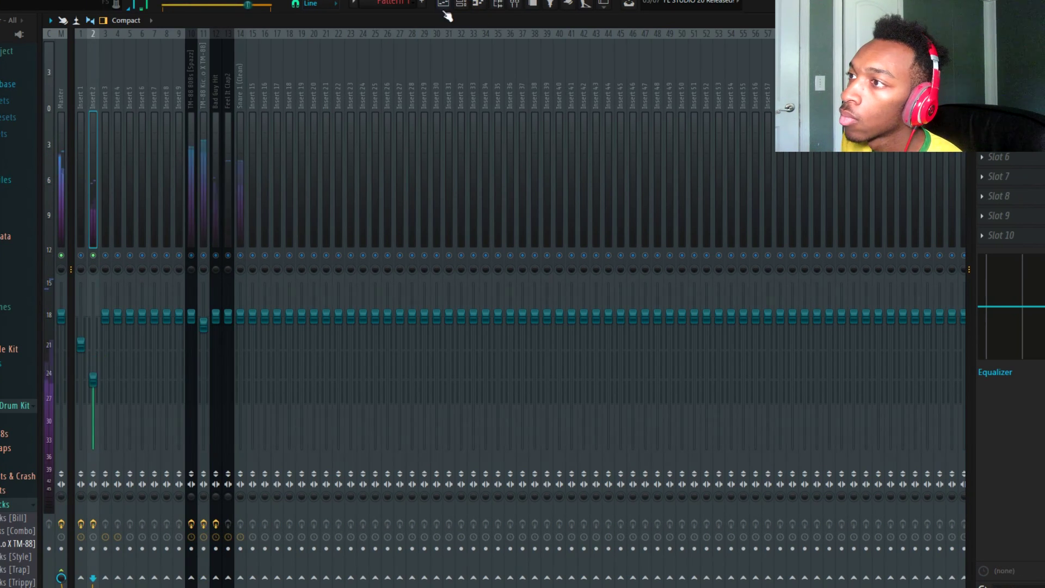
Move the Omnisphere channel directly below the guitar loop, and route the recorded audio channel to mixer track 3 and solo it
click(444, 6)
click(461, 4)
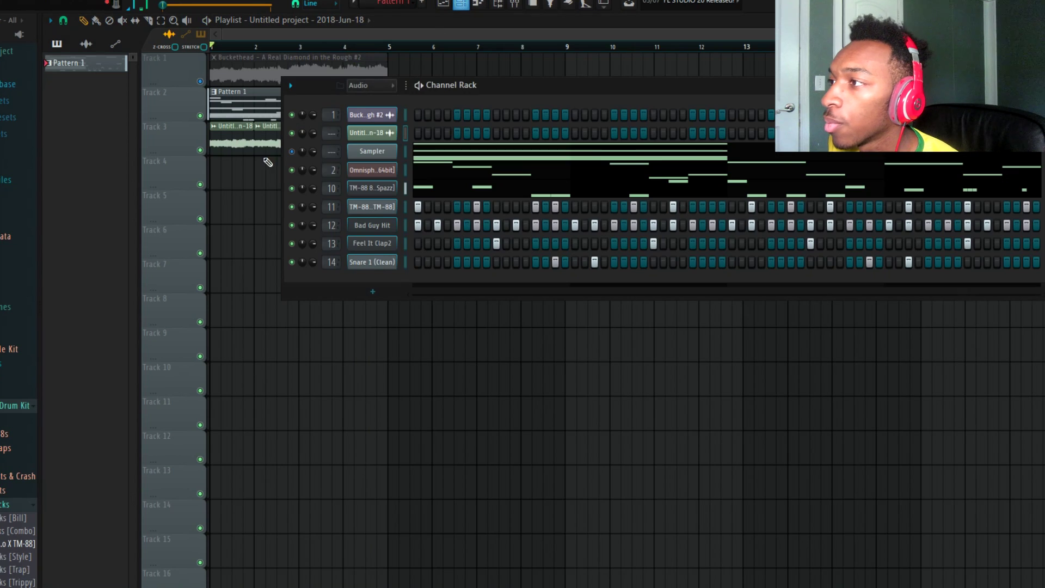
key(alt+Up)
key(alt+Up)
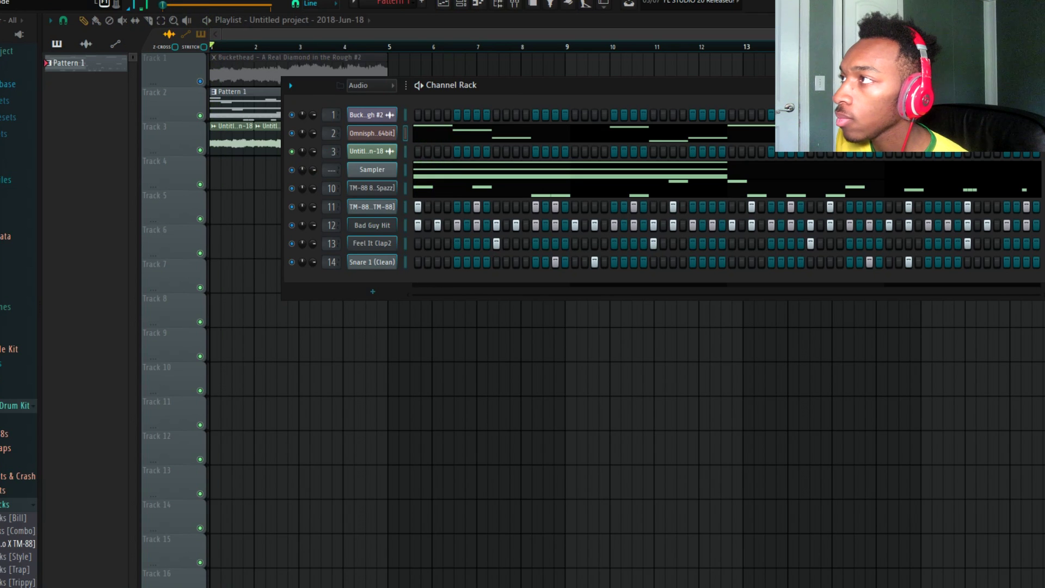
Solo Insert 3 in the mixer and load Fruity Parametric EQ 2 in slot 1 of Insert 4
click(498, 5)
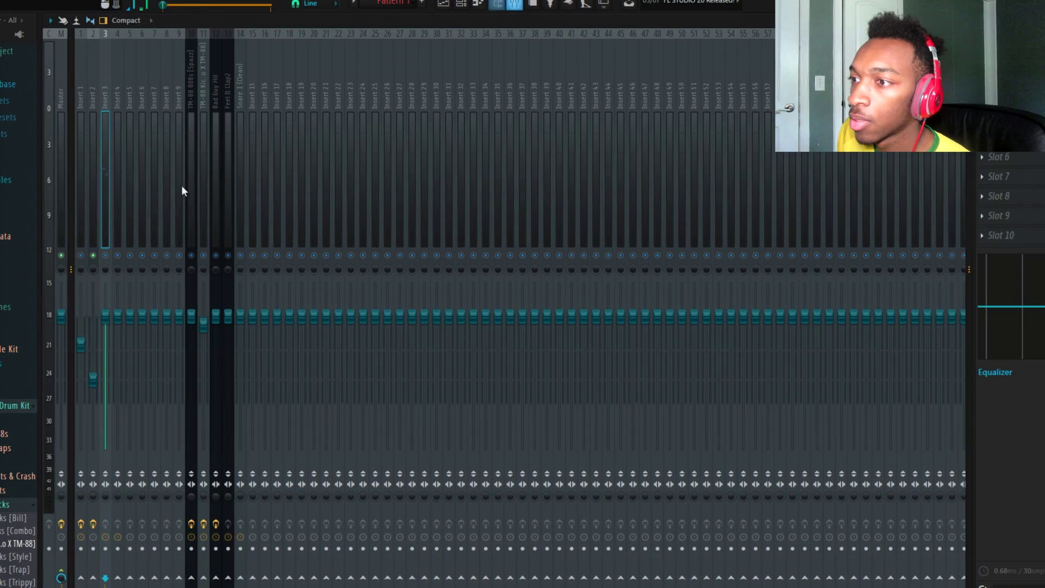
click(106, 256)
click(996, 59)
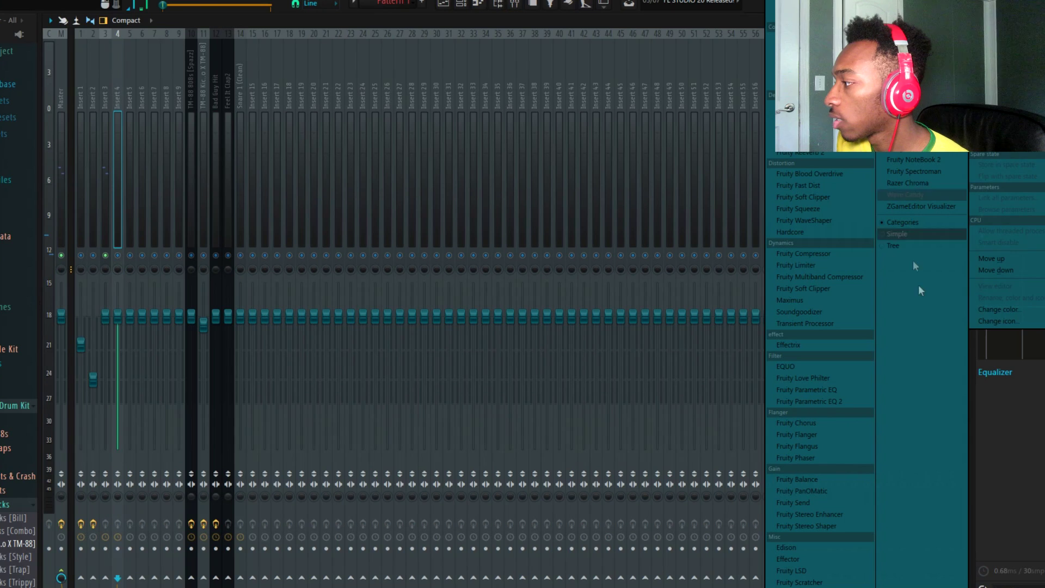
click(836, 409)
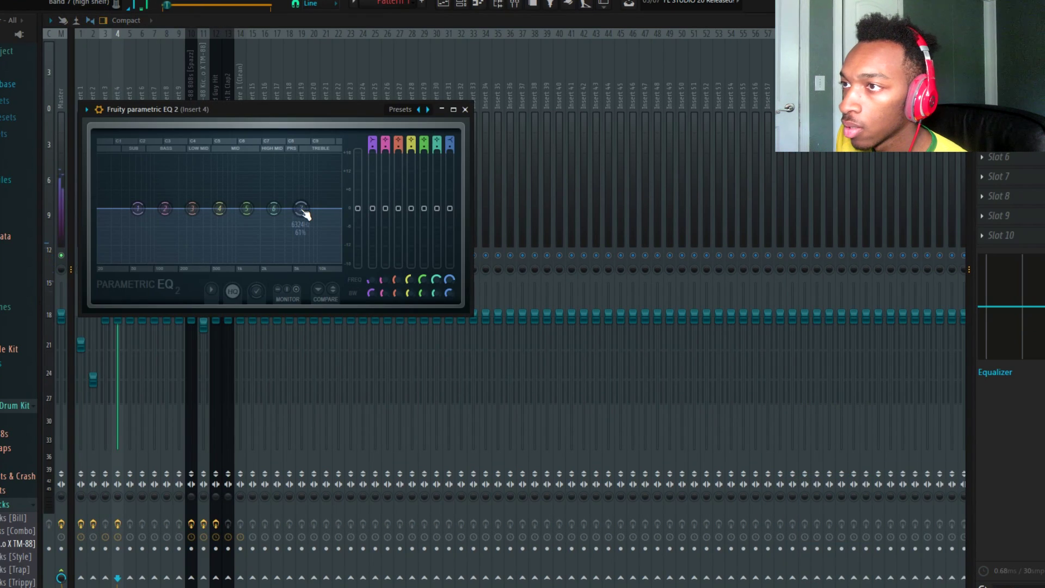
Add Fruity Parametric EQ 2 to slot 1 of Insert 3 and turn band 7 into a steep high-frequency cut
click(110, 66)
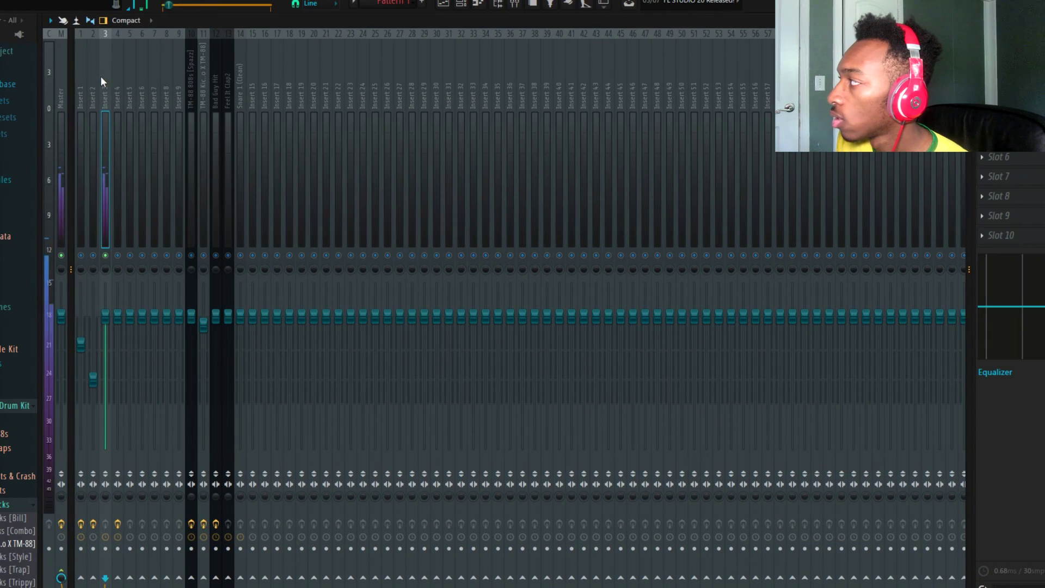
click(996, 58)
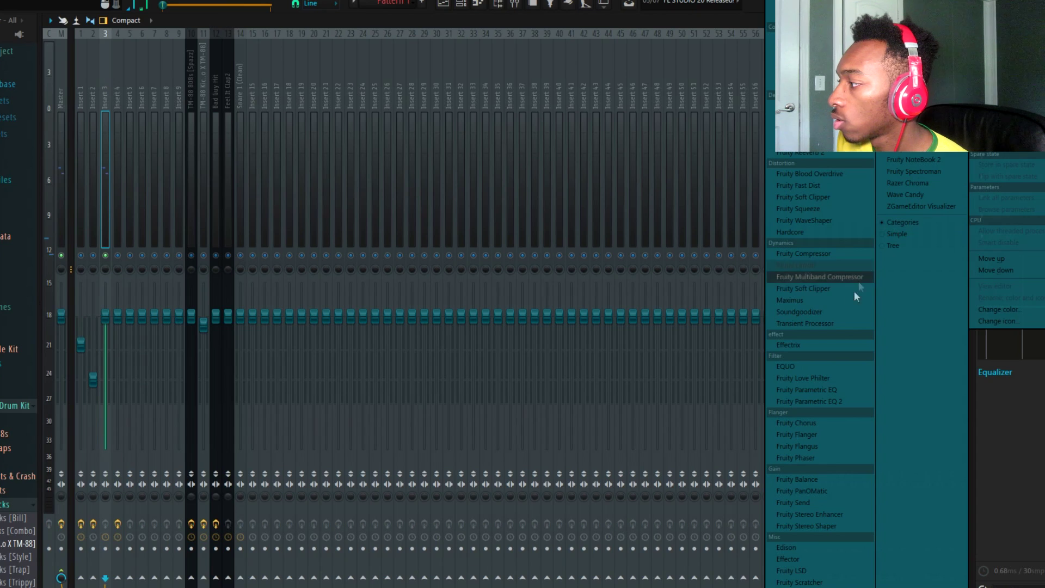
click(847, 402)
drag(293, 168, 275, 229)
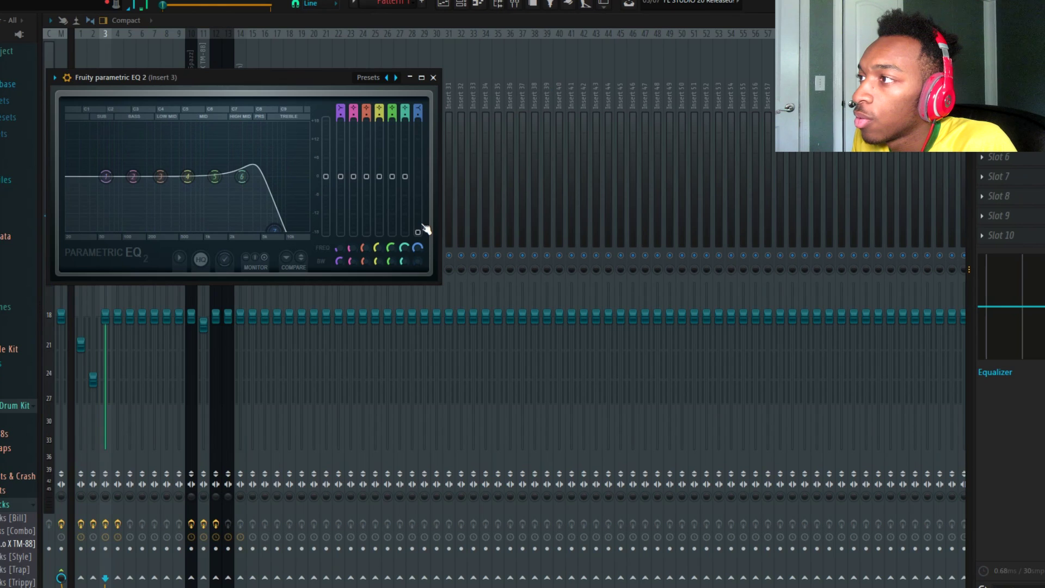
drag(418, 117, 420, 131)
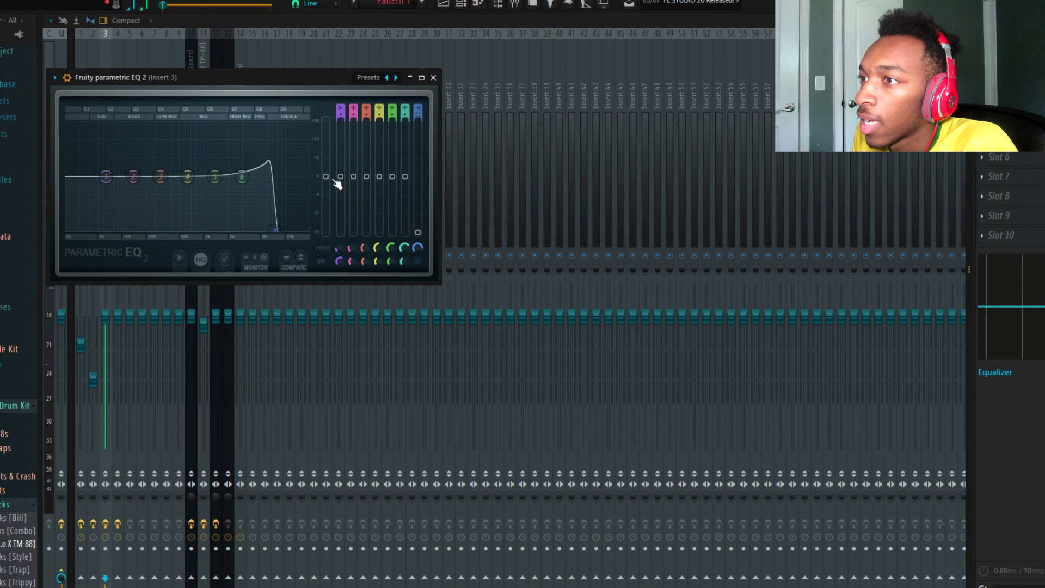
Turn band 1 of Insert 3's EQ into a steep low cut in the bass range, and adjust the cut bands' bandwidth
drag(338, 183, 340, 220)
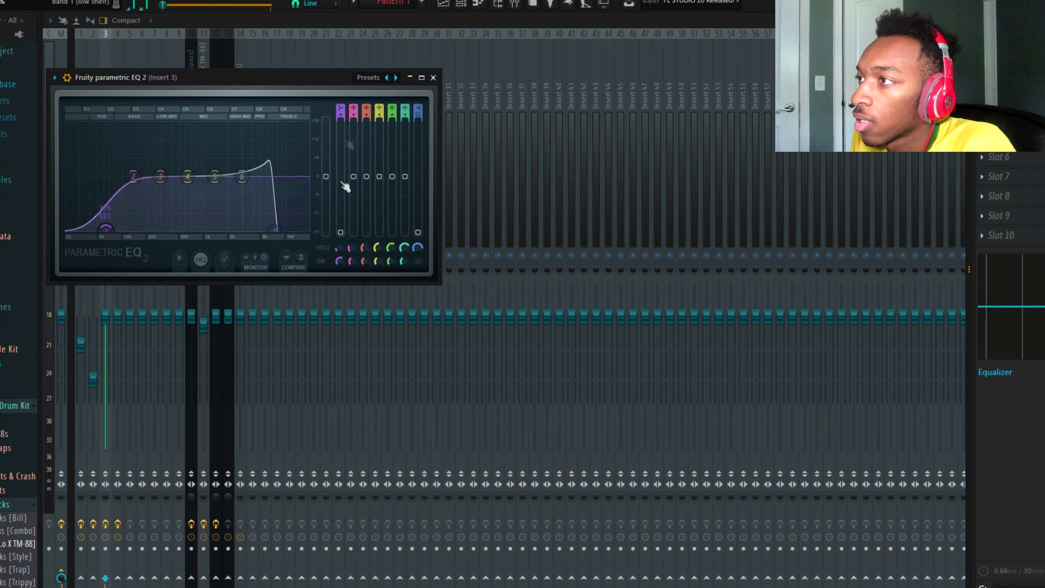
drag(106, 231, 125, 229)
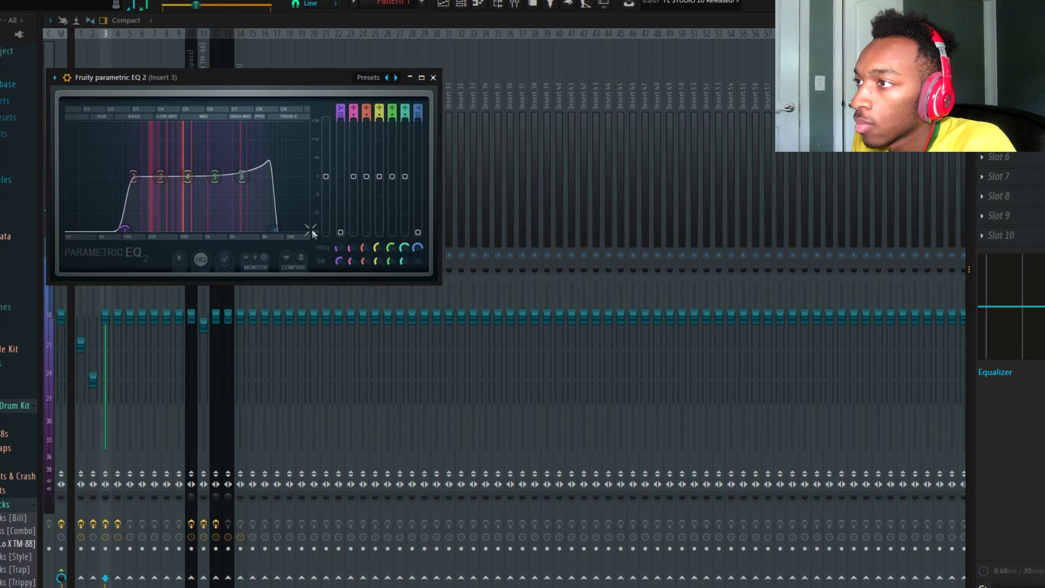
scroll(278, 230, up, 3)
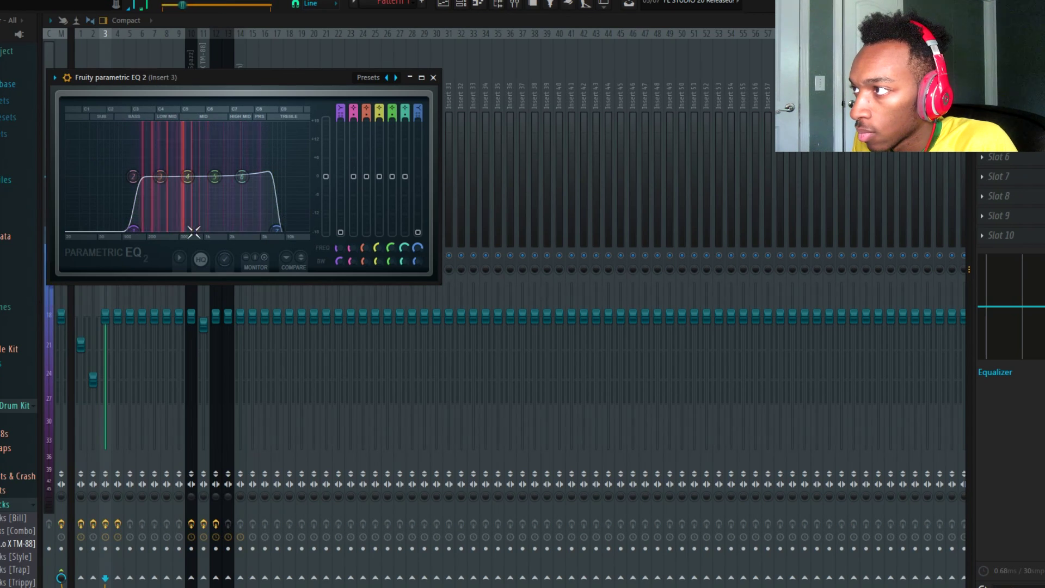
scroll(139, 234, up, 1)
scroll(139, 234, up, 2)
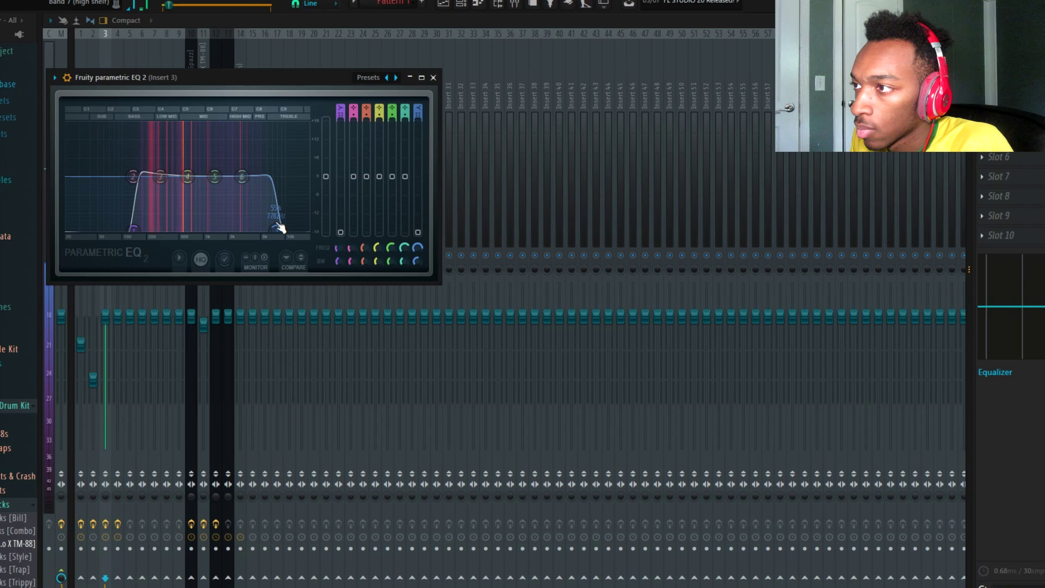
Move the high cut of Insert 3's EQ to a slightly lower frequency and audition the filtered sound
mouse_move(250, 229)
mouse_down()
mouse_move(154, 228)
mouse_move(292, 229)
mouse_move(271, 229)
mouse_up()
key(space)
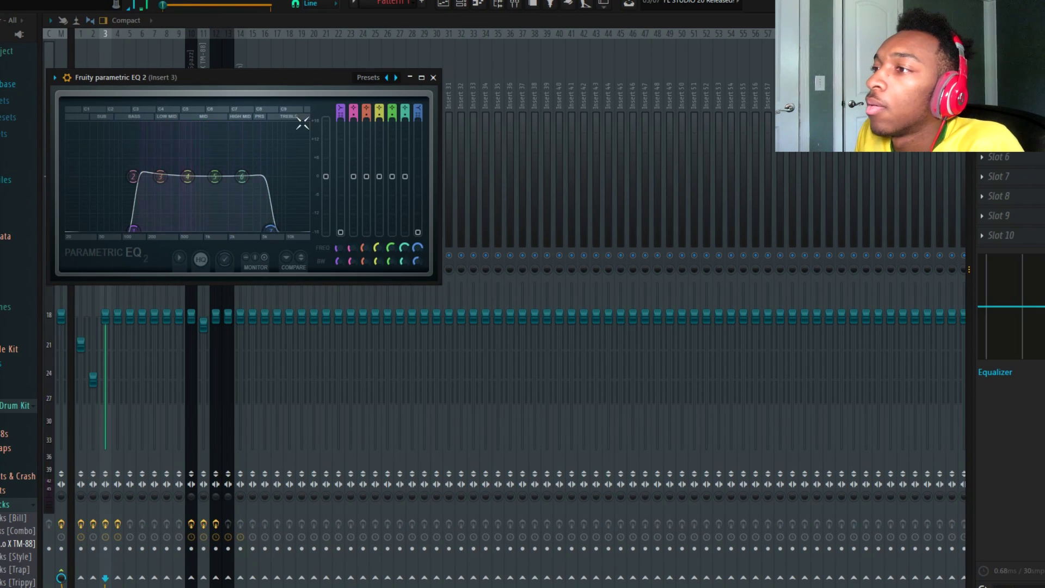
key(space)
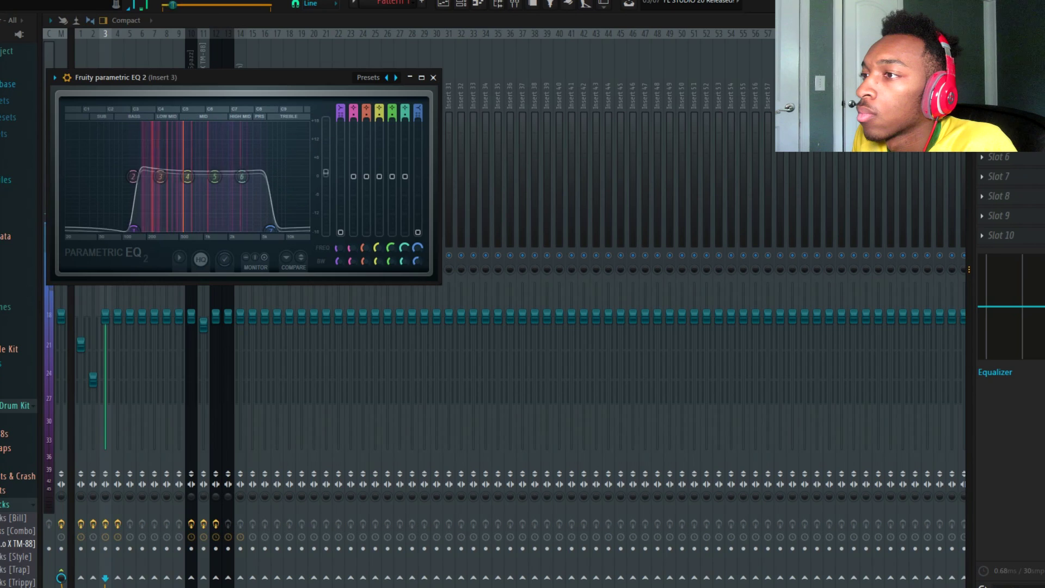
key(space)
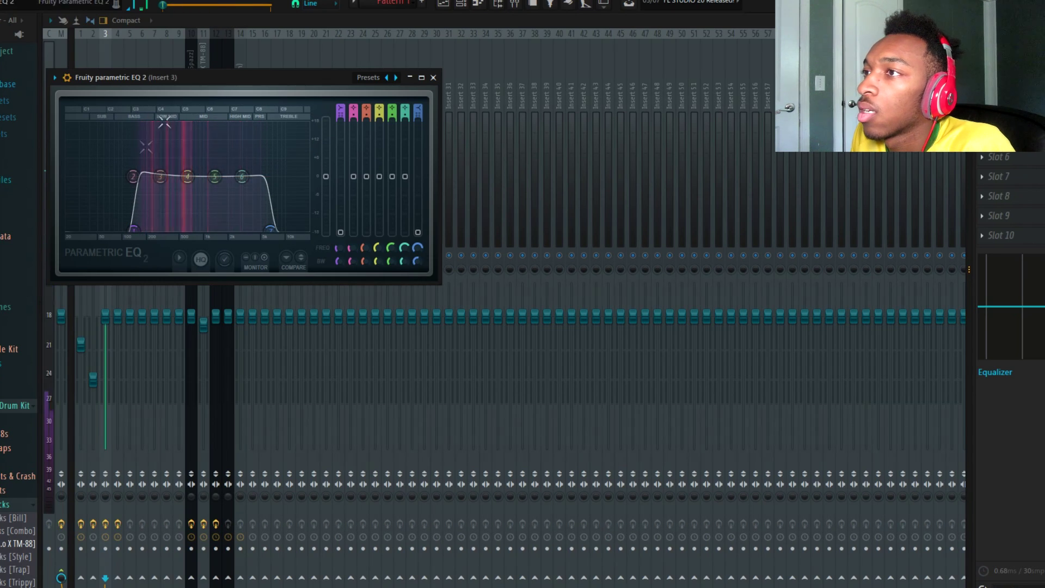
key(Escape)
Add Fruity Reeverb 2 to slot 2 of Insert 3, raising its wet level and lowering its dry level during playback
click(982, 79)
mouse_move(990, 91)
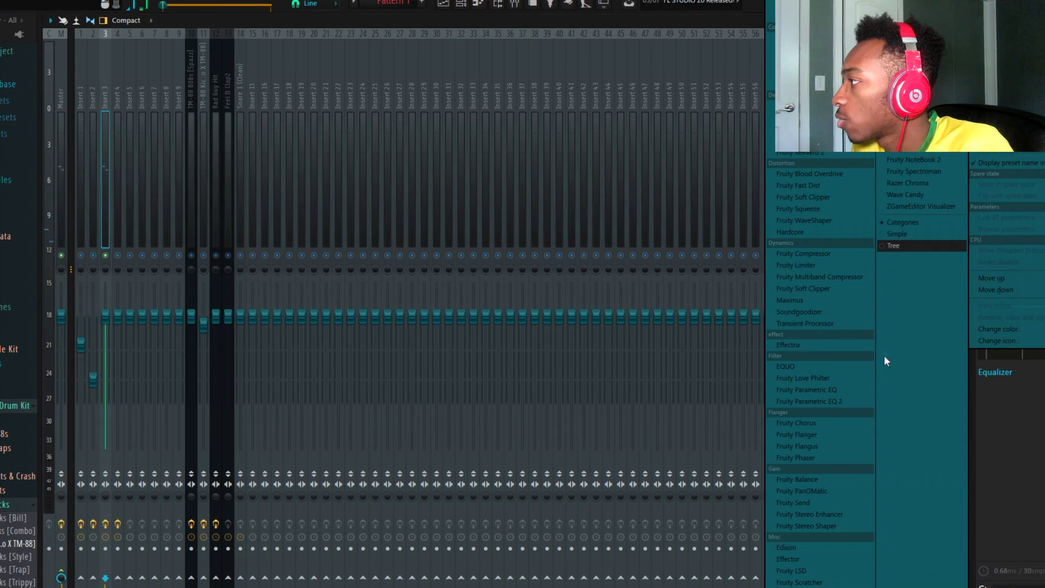
click(821, 151)
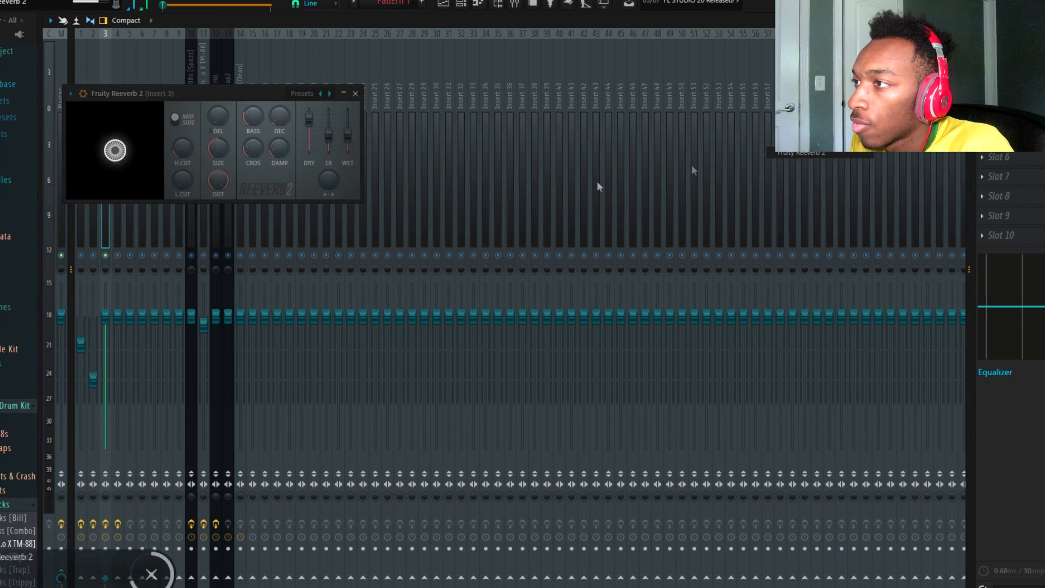
key(space)
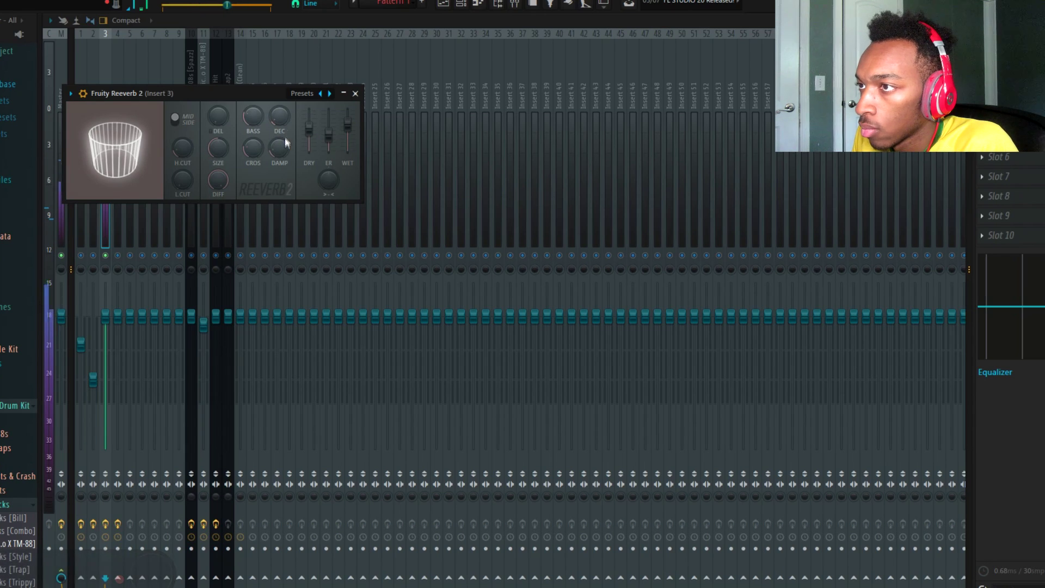
key(Escape)
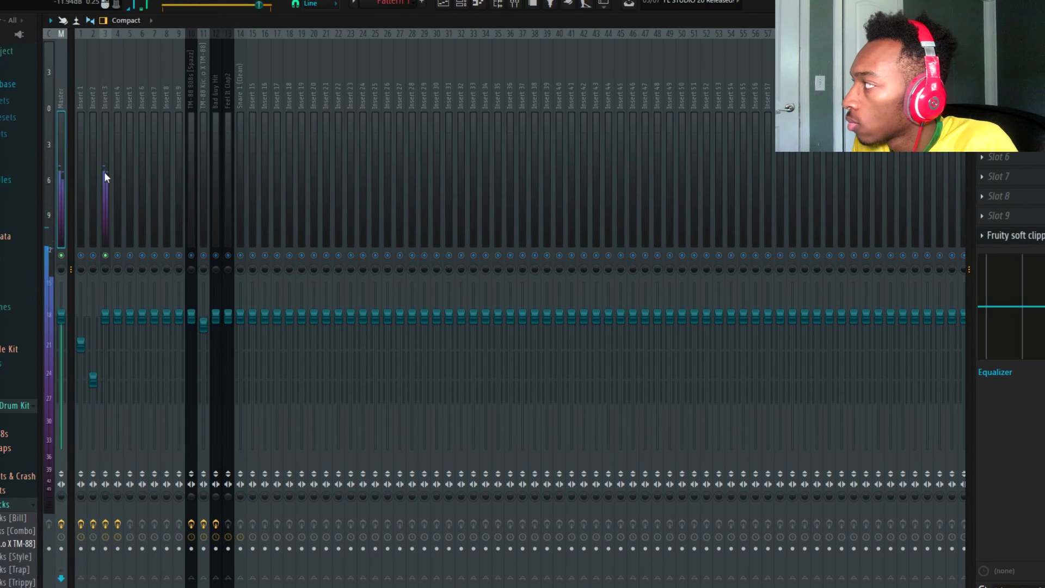
Lower the wet level of Insert 3's Fruity Reeverb 2, raise its dry level slightly, and increase its room size and decay
key(space)
click(1007, 59)
key(space)
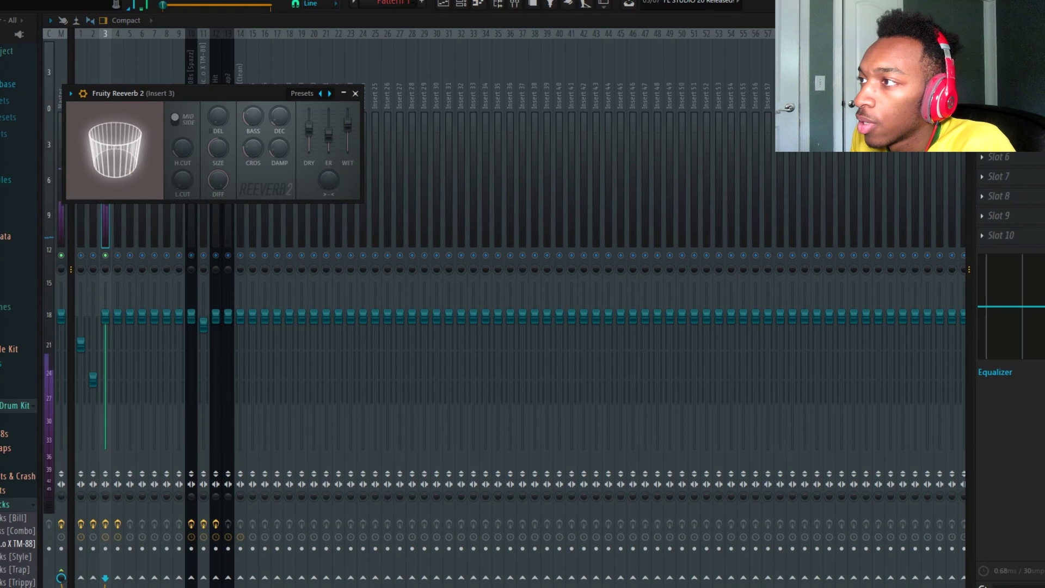
drag(355, 123, 348, 138)
drag(309, 130, 269, 126)
key(space)
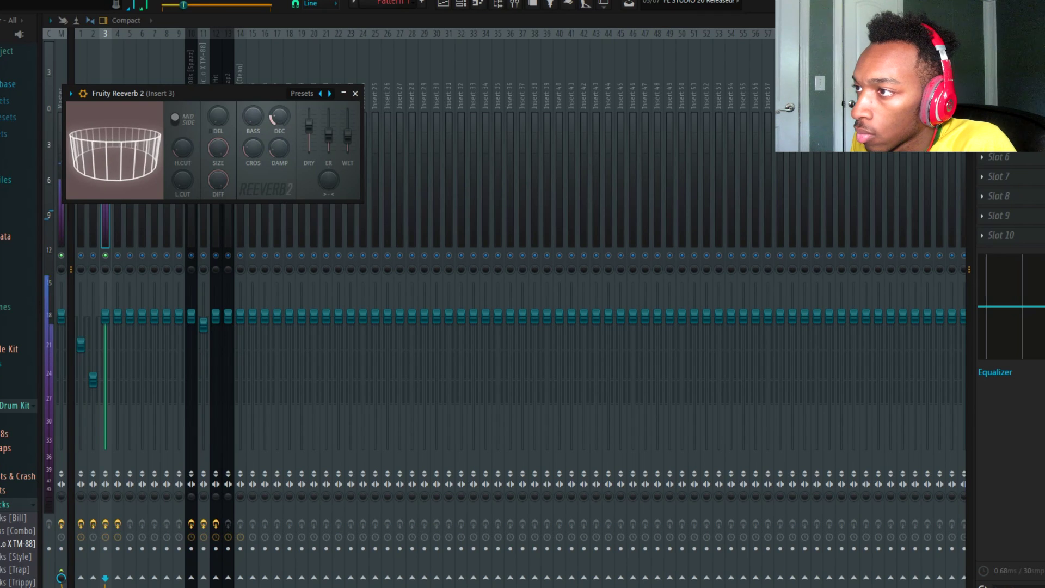
Adjust the crossover and high cut of Insert 3's Fruity Reeverb 2 while listening to the loop
drag(253, 146, 251, 153)
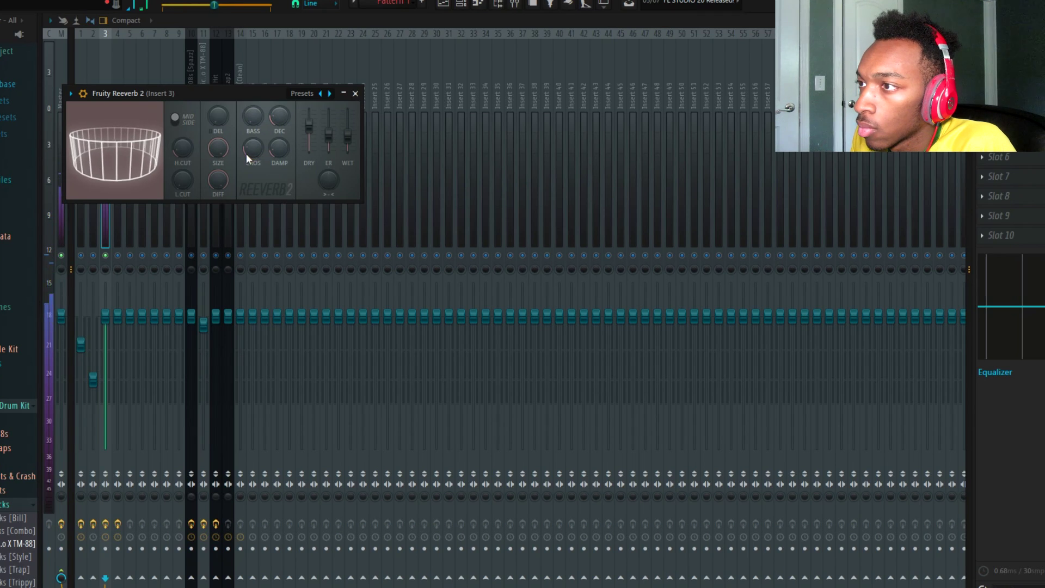
drag(184, 154, 184, 127)
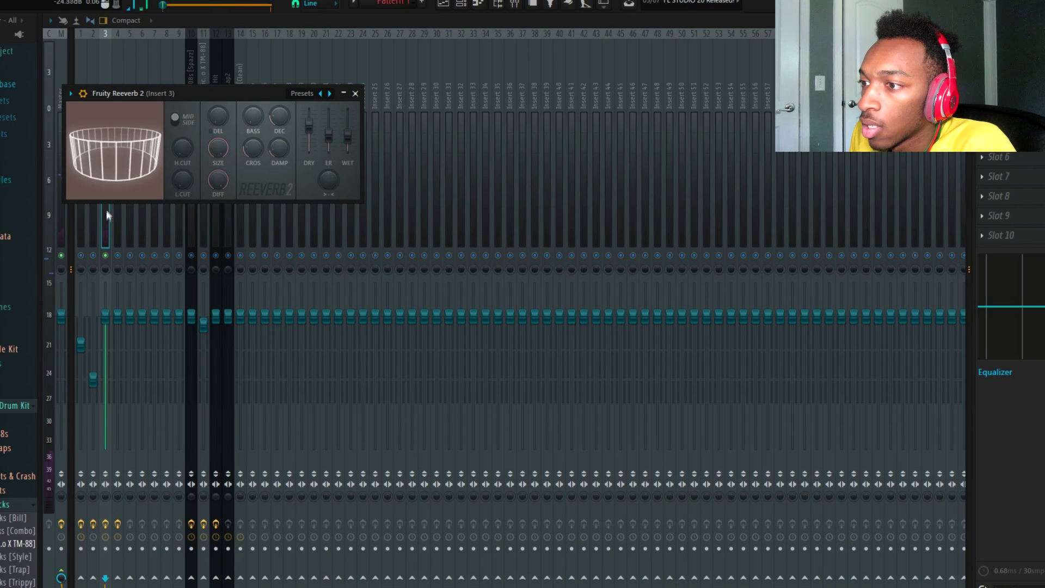
key(Escape)
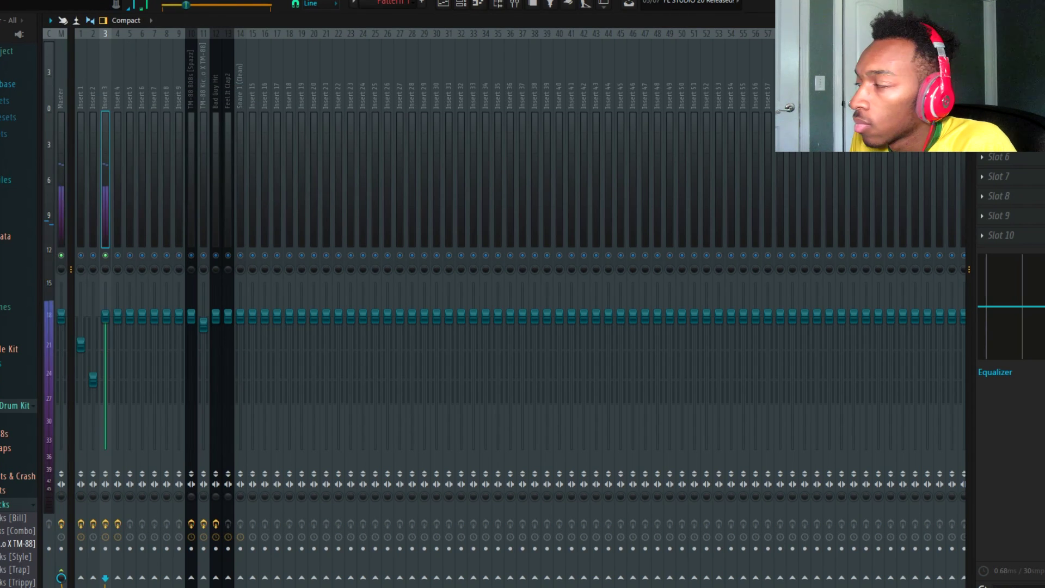
Review the effects on Insert 3 and raise its fader slightly
click(1001, 78)
click(1001, 58)
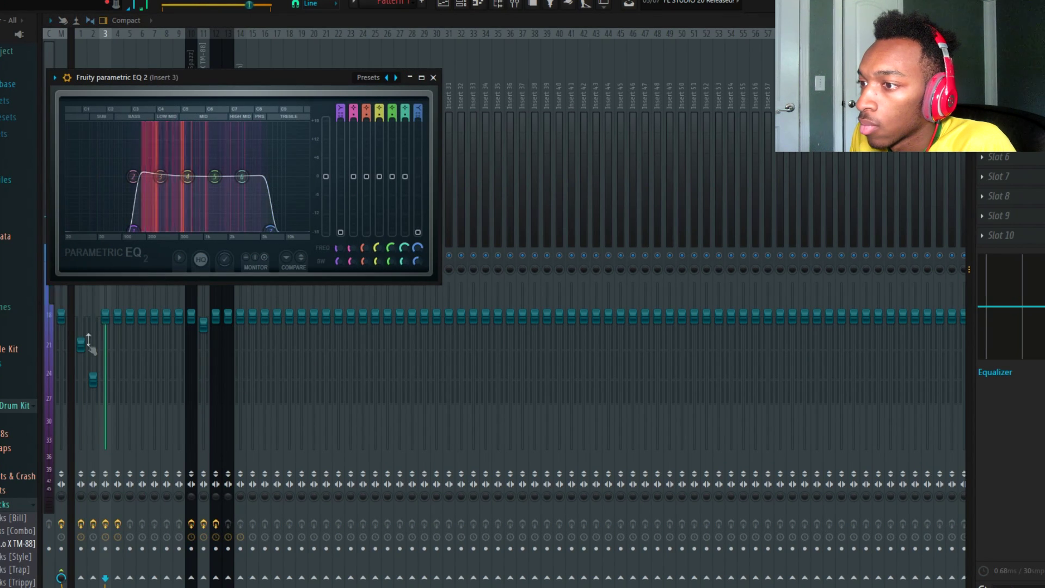
drag(106, 326, 106, 292)
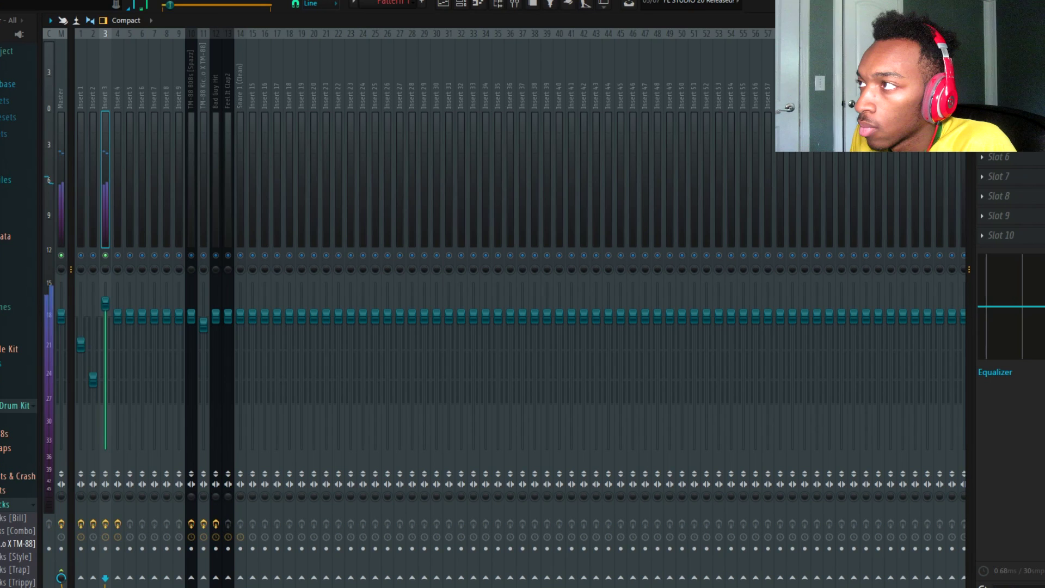
Unmute all channels in the channel rack, enable the drum inserts in the mixer, and lower the Bad Guy Hit fader
click(460, 5)
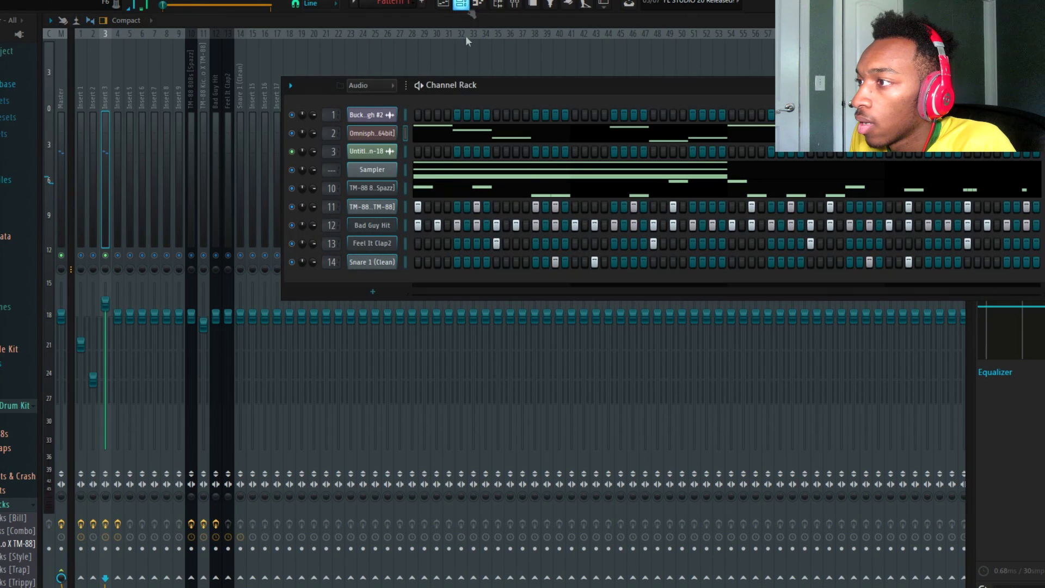
click(293, 226)
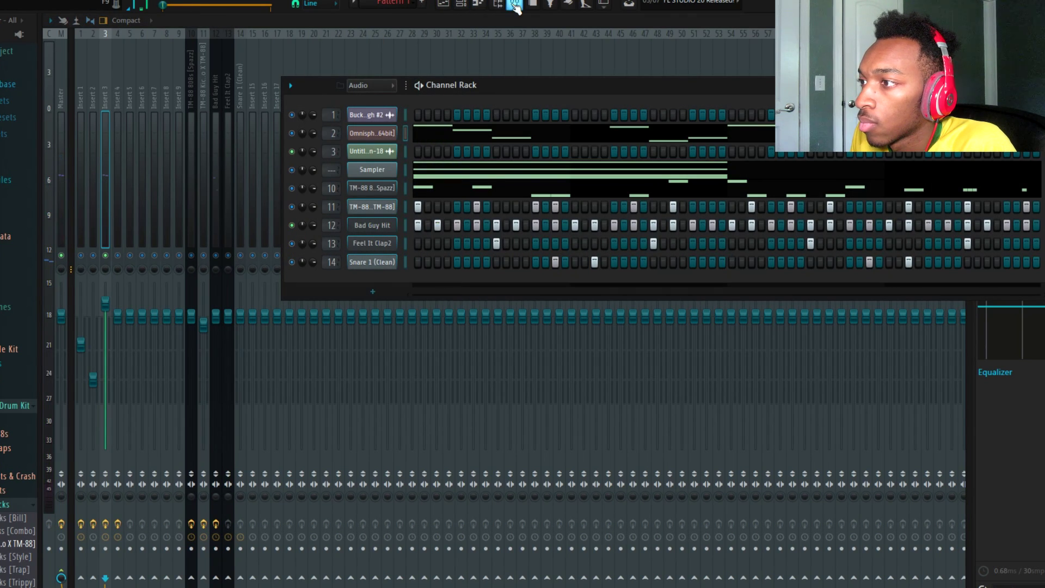
right_click(292, 152)
click(220, 258)
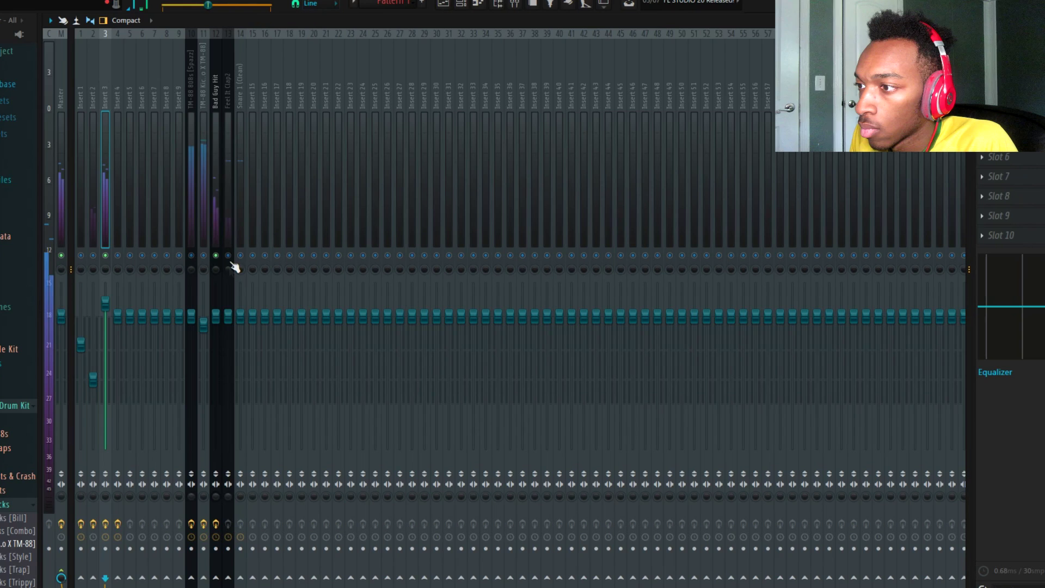
drag(217, 320, 217, 339)
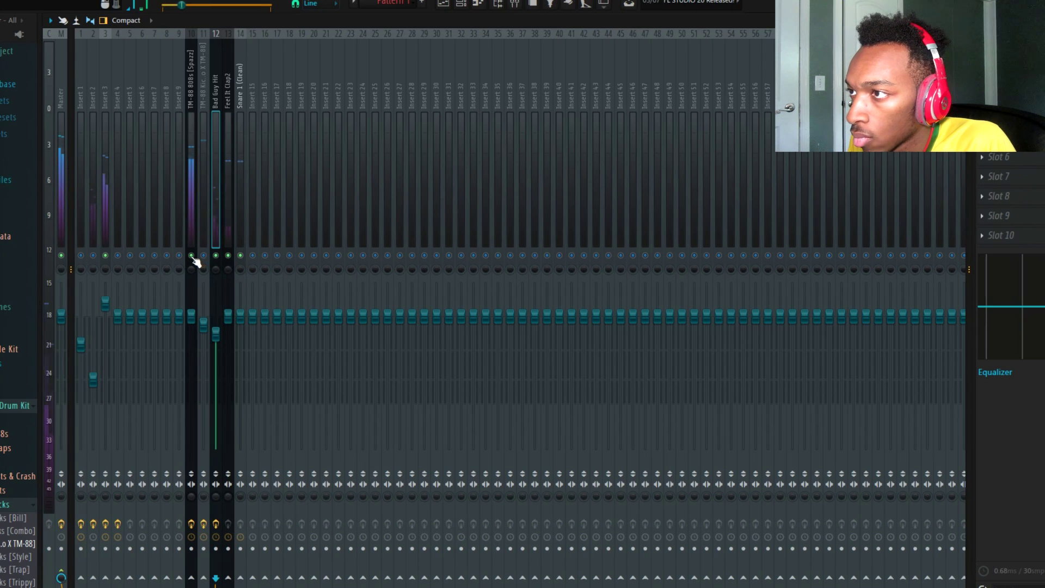
Open the TM-88 808s channel in the piano roll and clear all of its existing notes
click(496, 6)
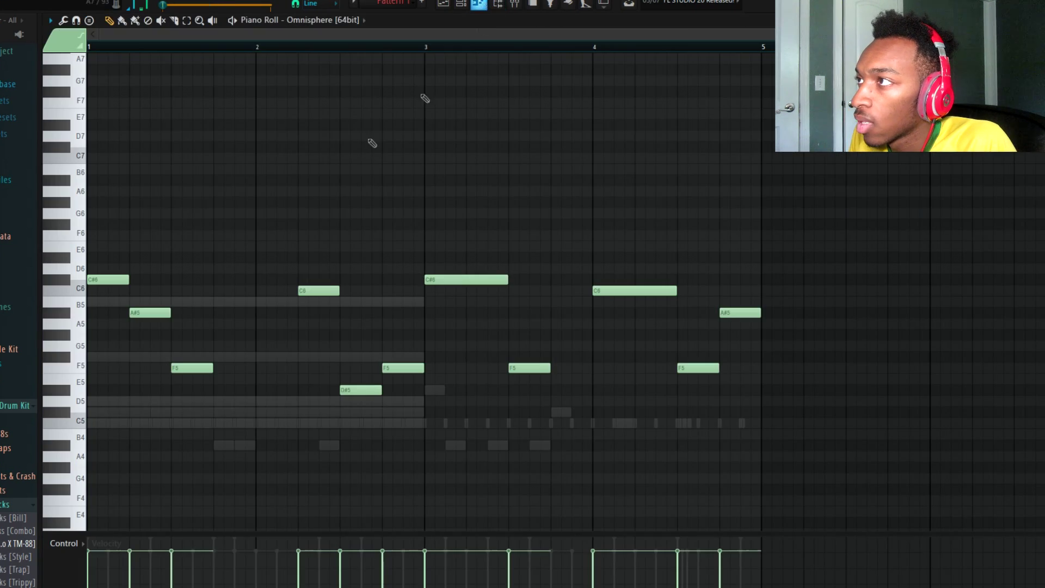
click(349, 21)
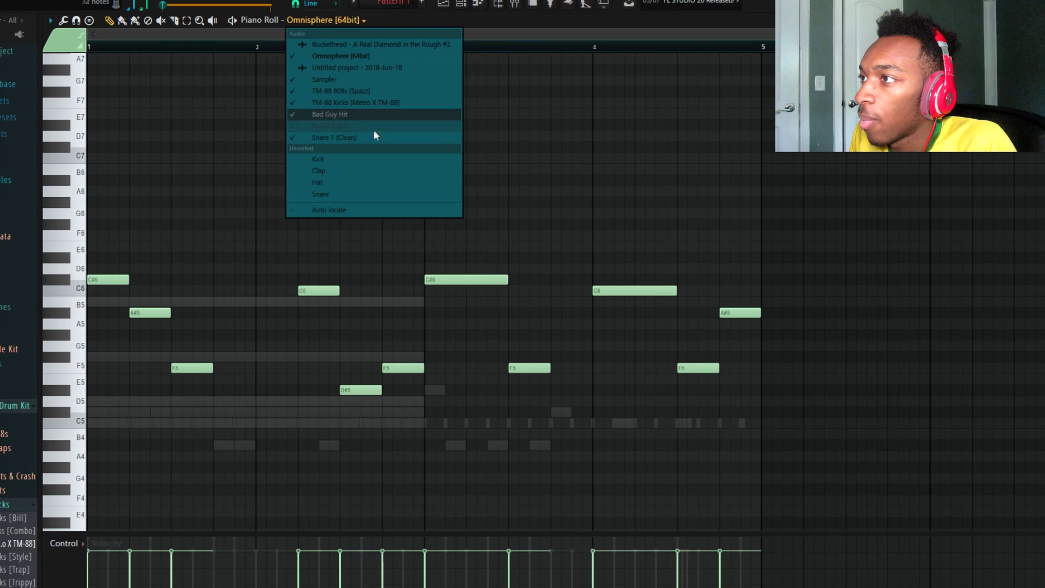
click(360, 103)
key(space)
drag(782, 291, 81, 47)
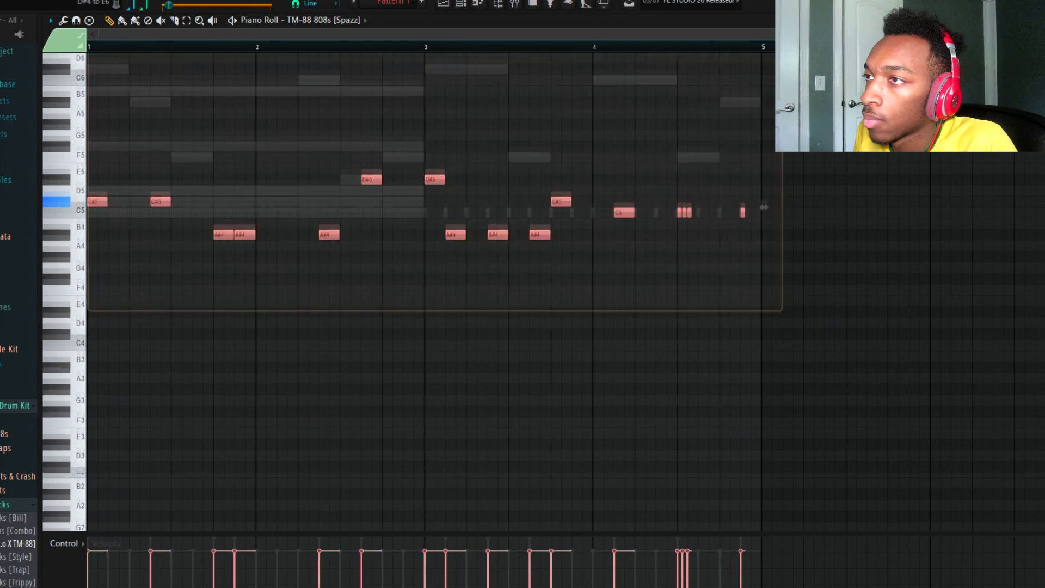
key(ctrl+Up)
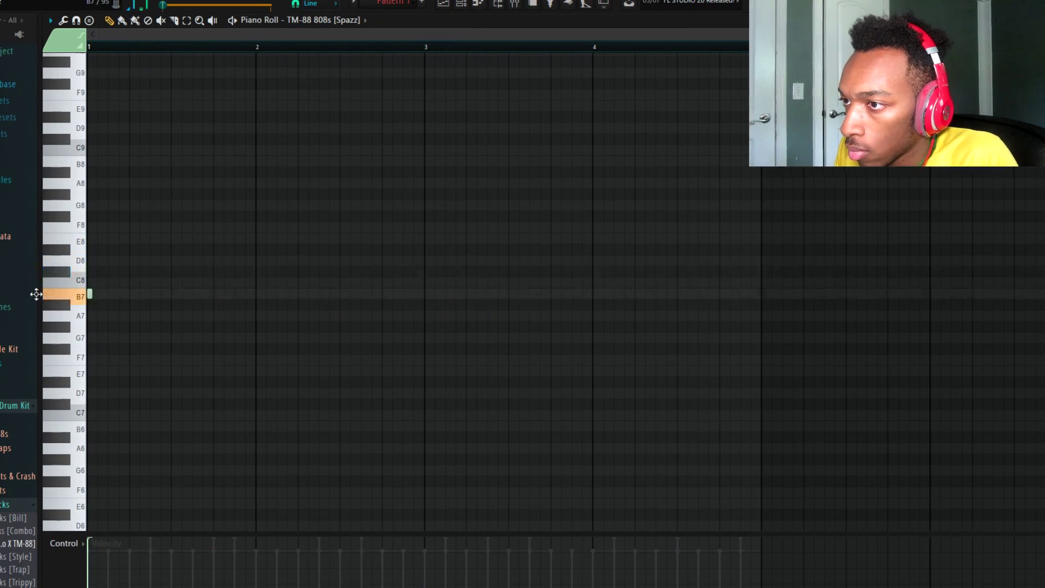
Draw a new four-bar 808 bassline using the notes F5, C5, A#4 and C#5
drag(229, 226, 212, 282)
key(space)
click(278, 282)
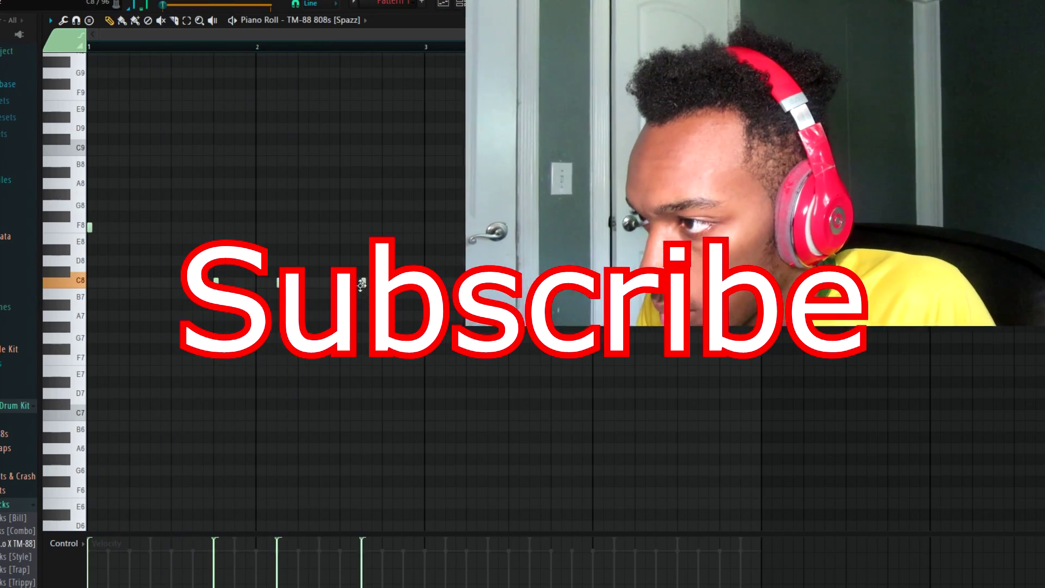
click(308, 282)
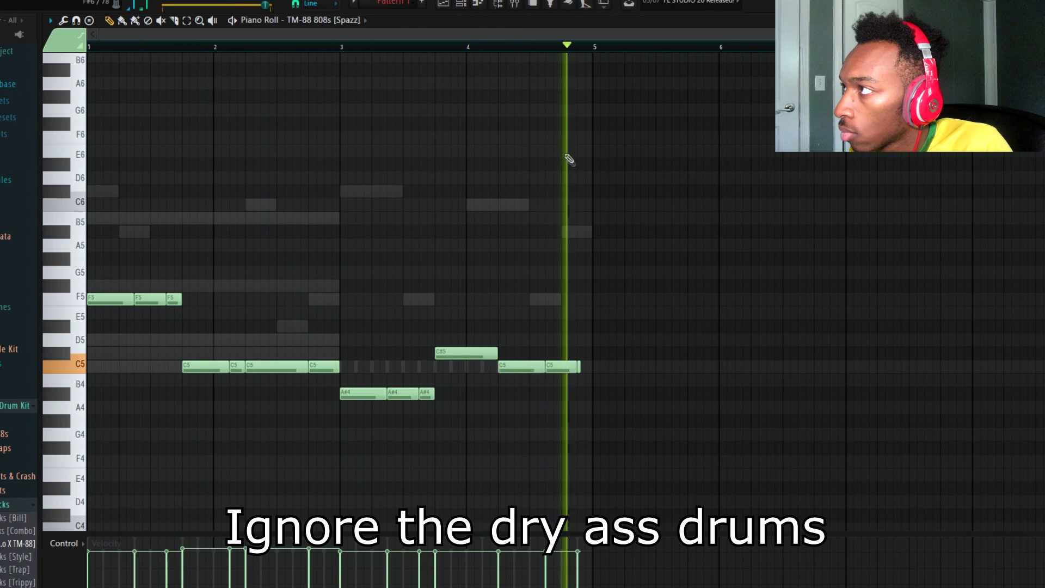
Check the Fruity WaveShaper on the TM-88 Kicks insert and rebalance the faders, slightly raising TM-88 Kicks and Insert 2 and lowering Insert 3
key(F6)
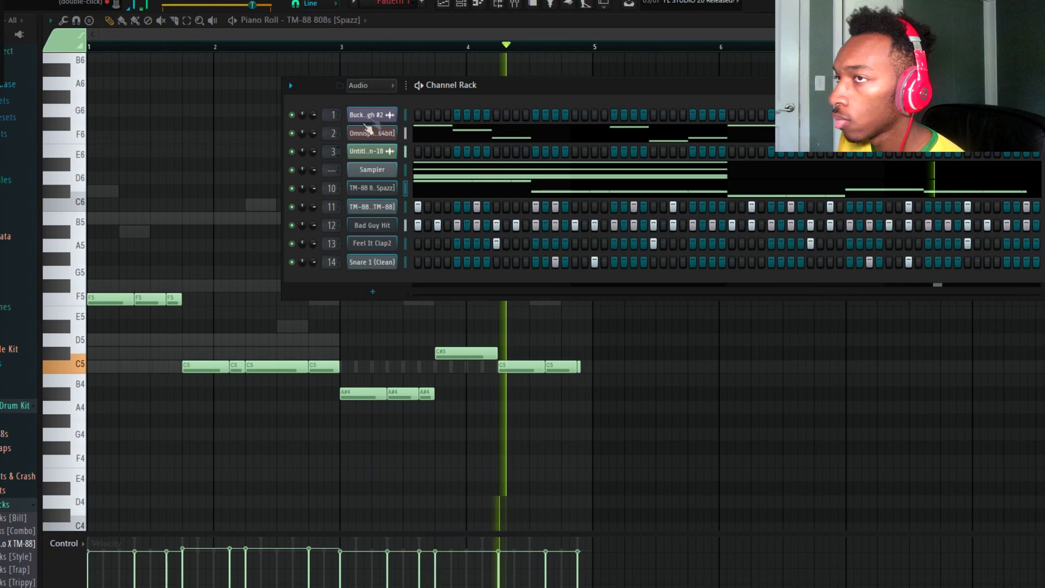
key(space)
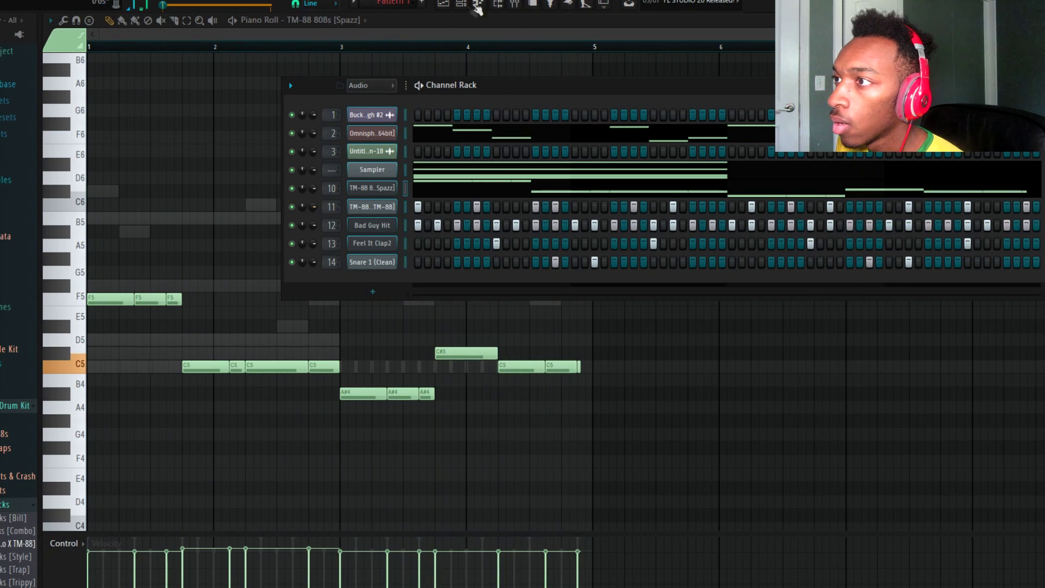
key(F9)
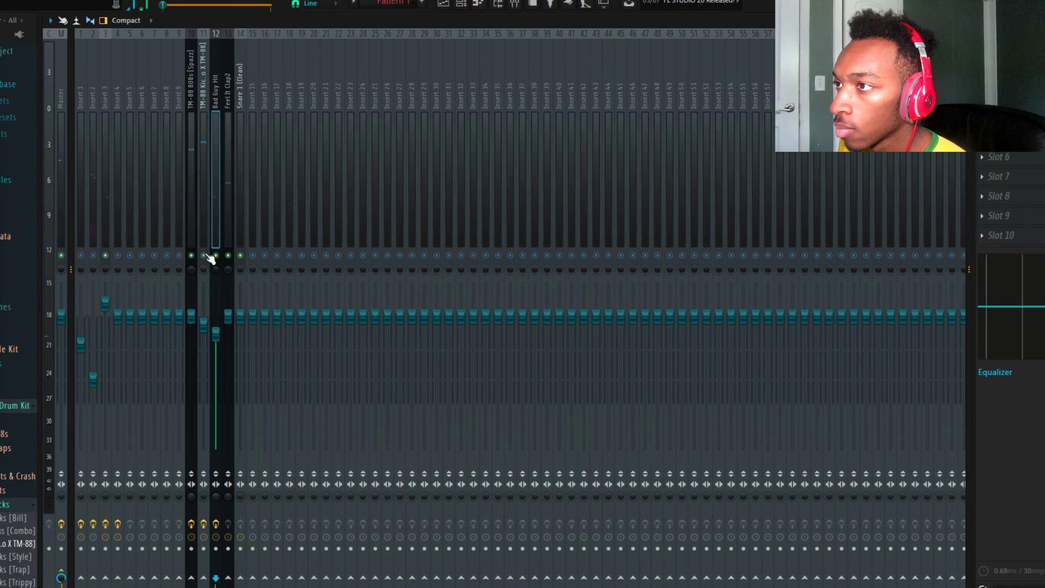
key(space)
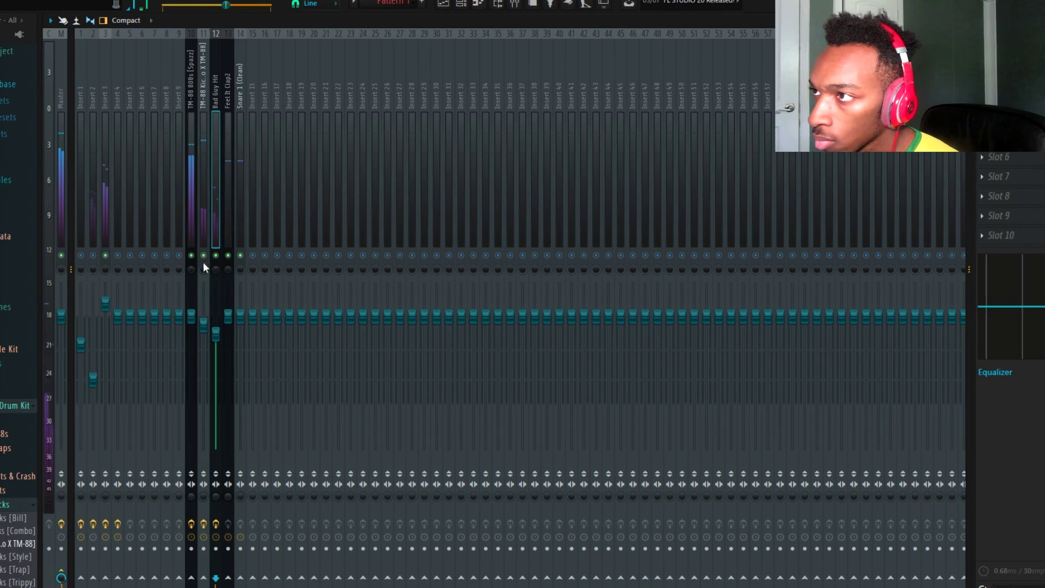
drag(205, 326, 205, 320)
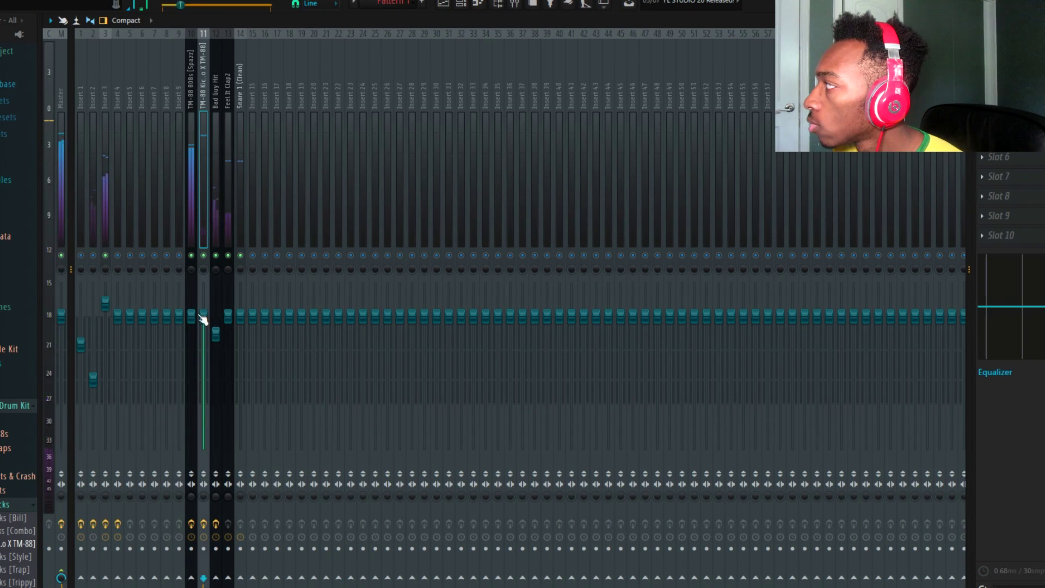
click(1007, 58)
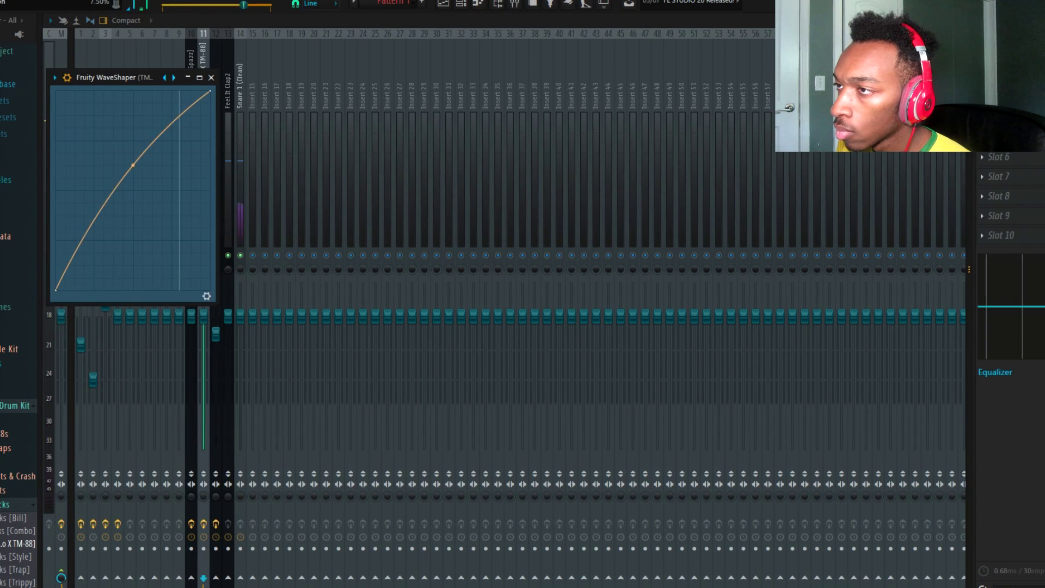
key(Escape)
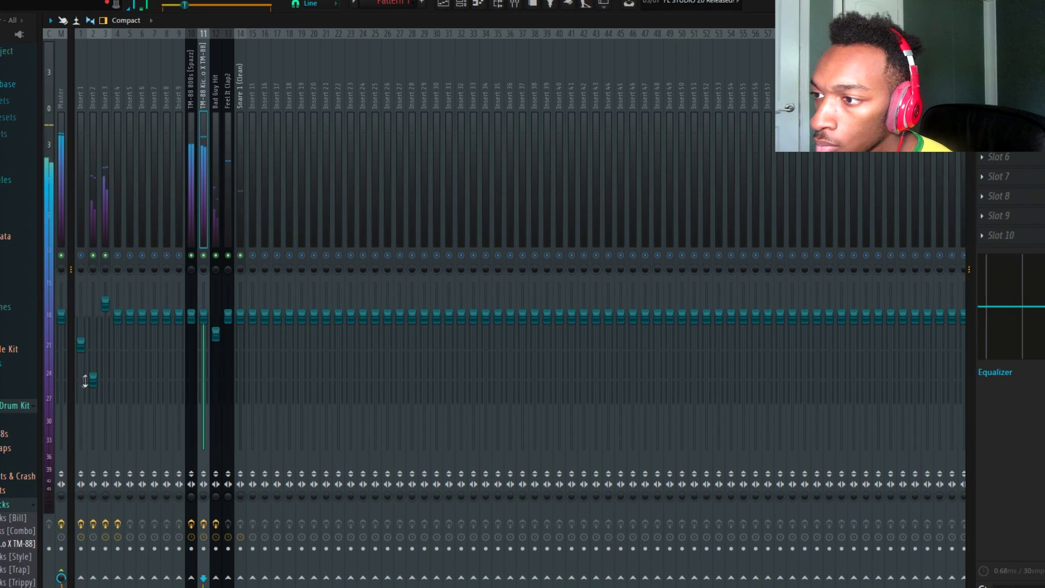
drag(94, 379, 94, 372)
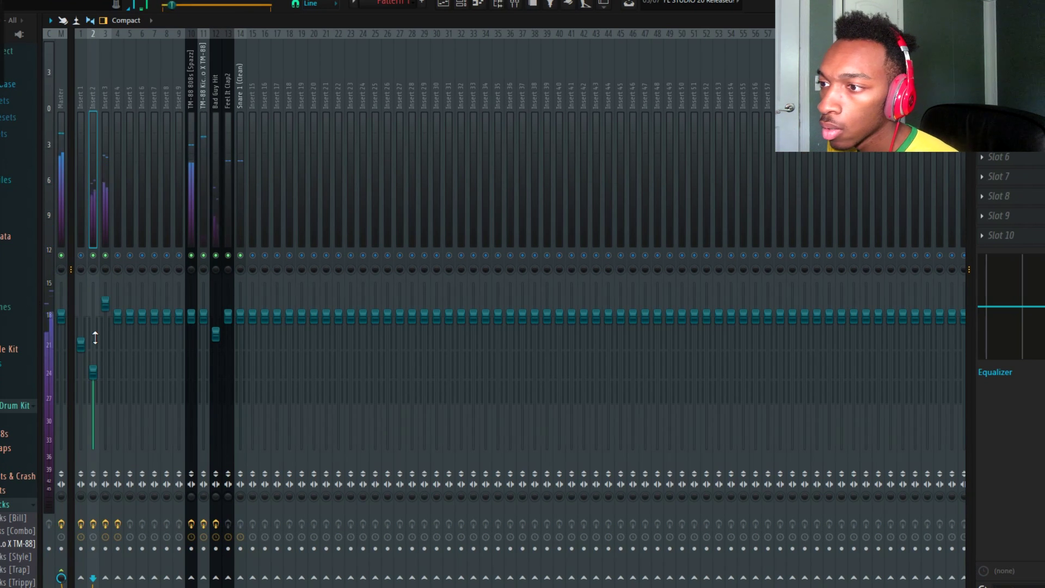
click(107, 305)
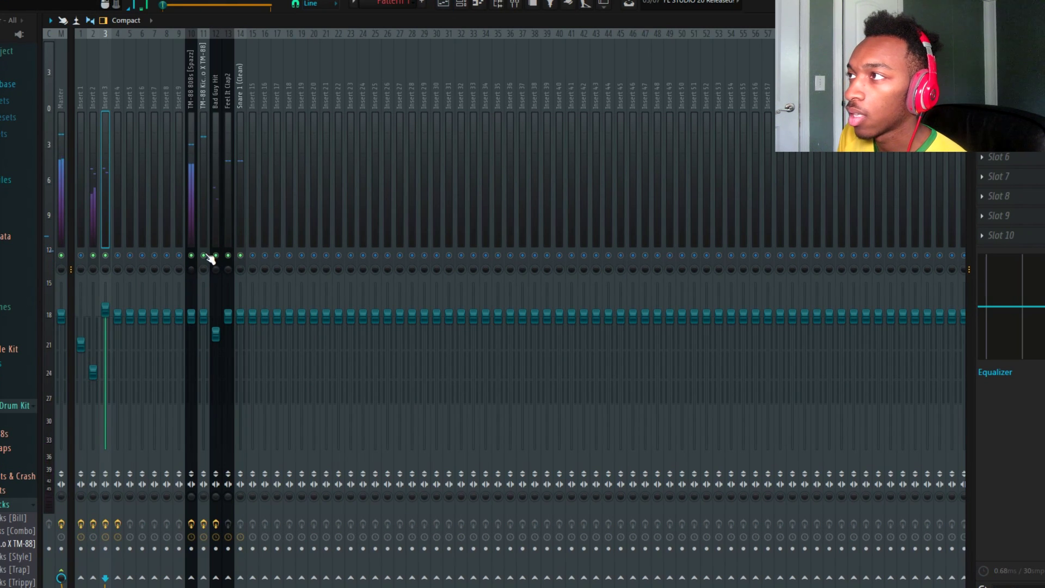
Solo the 808 and kick inserts and rework bar 2 of the TM-88 Kicks pattern, removing the hit after beat 2 and adding one on beat 4
click(462, 6)
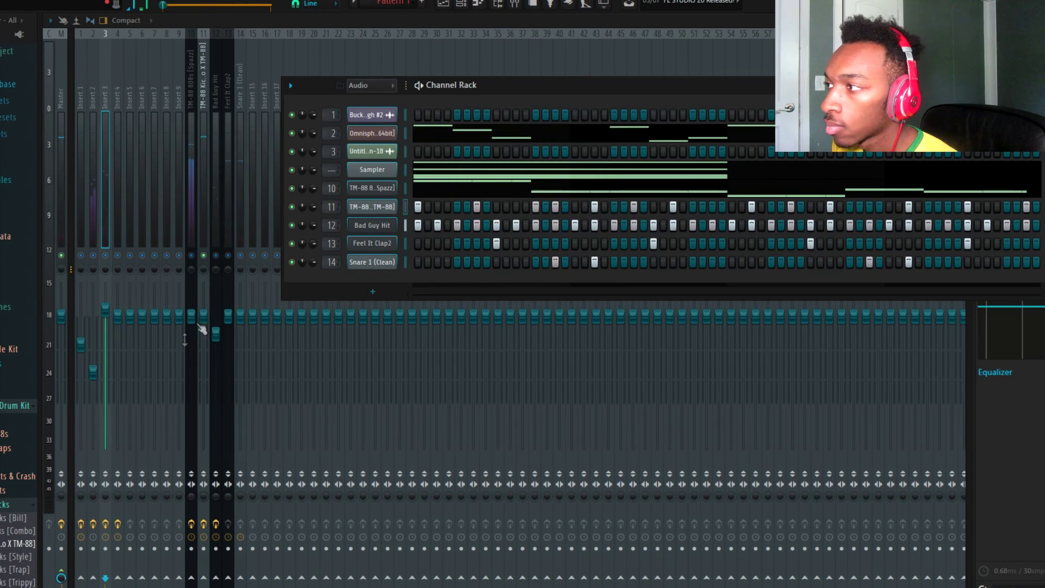
key(F6)
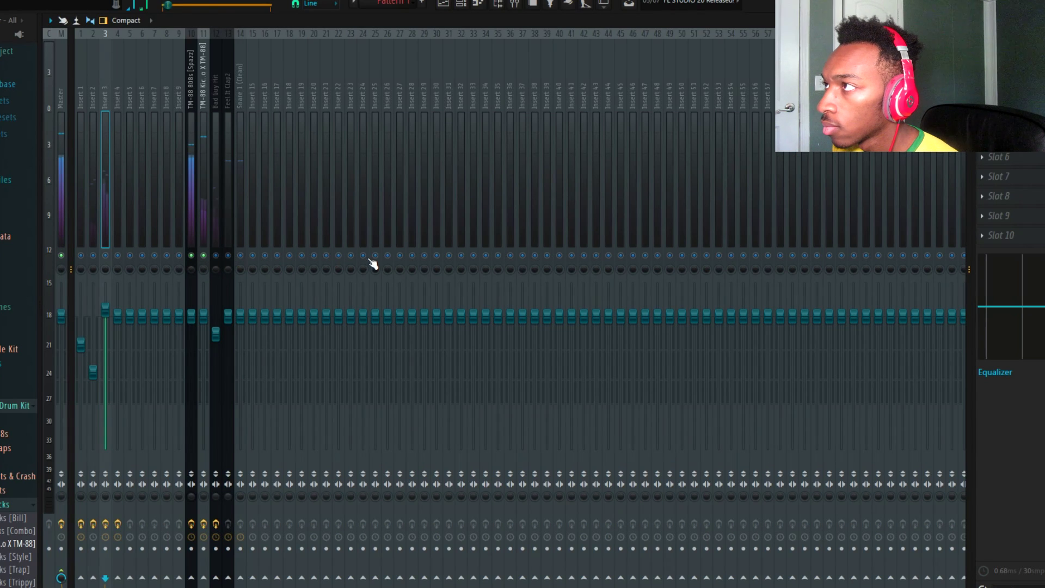
click(480, 5)
key(F6)
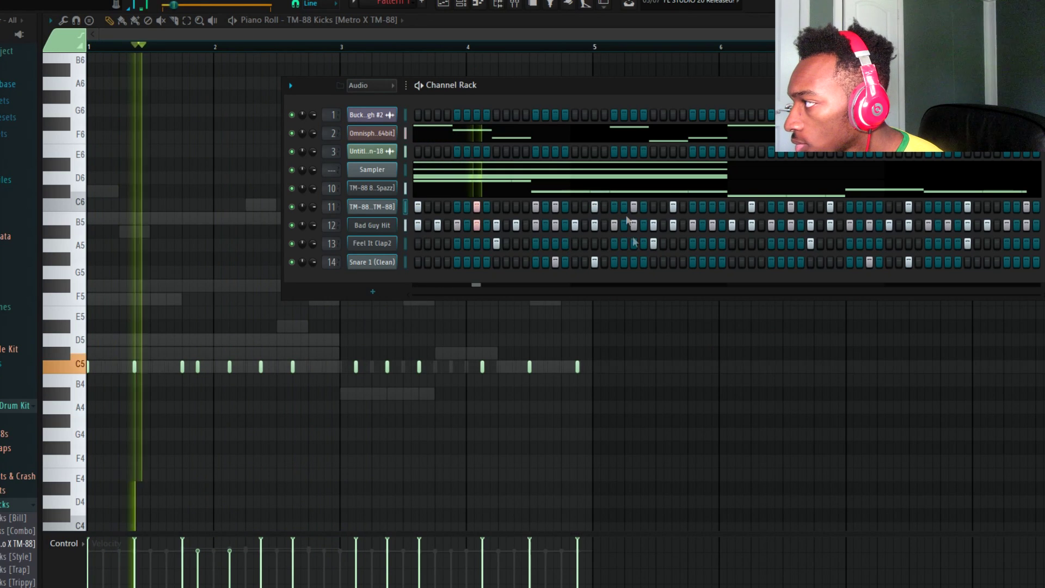
key(space)
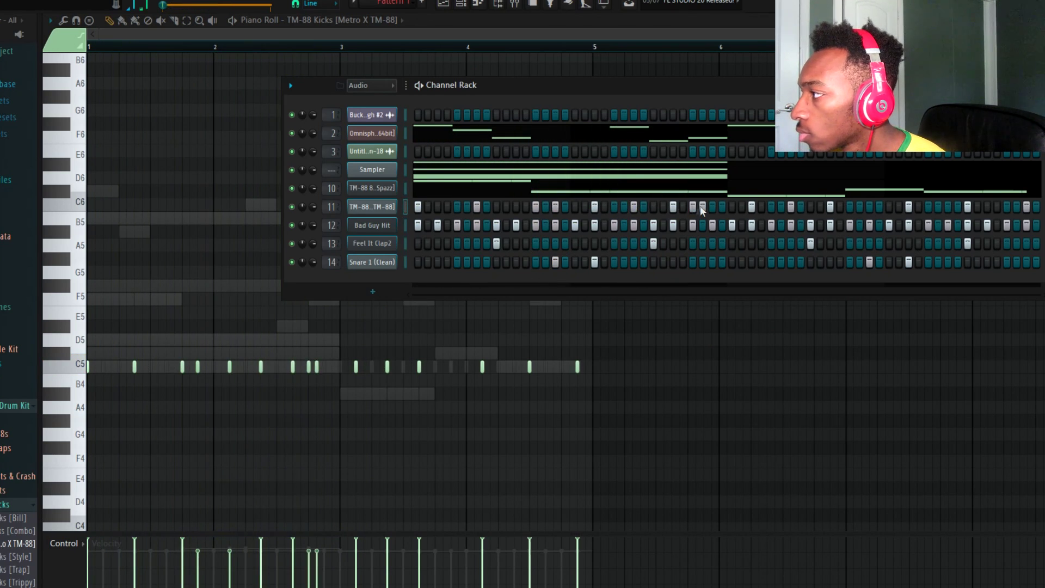
key(space)
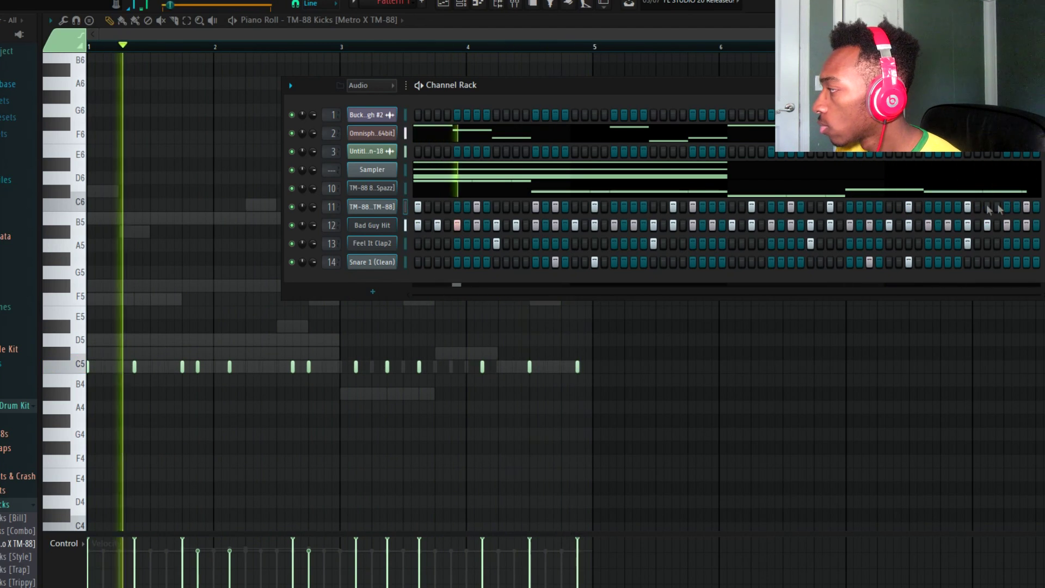
key(space)
Re-enable all mixer inserts and raise the Bad Guy Hit fader slightly during playback
key(F9)
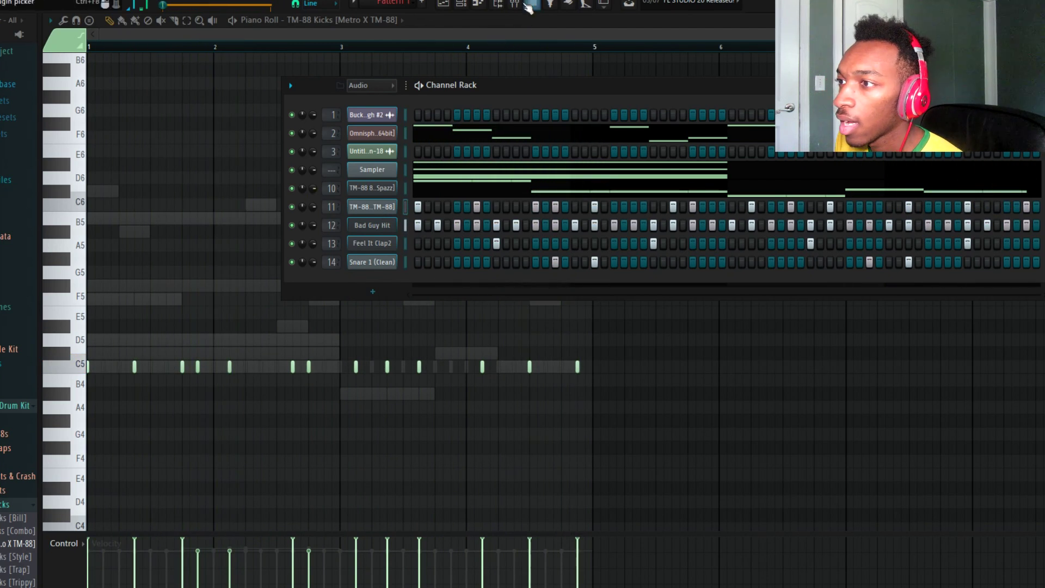
key(space)
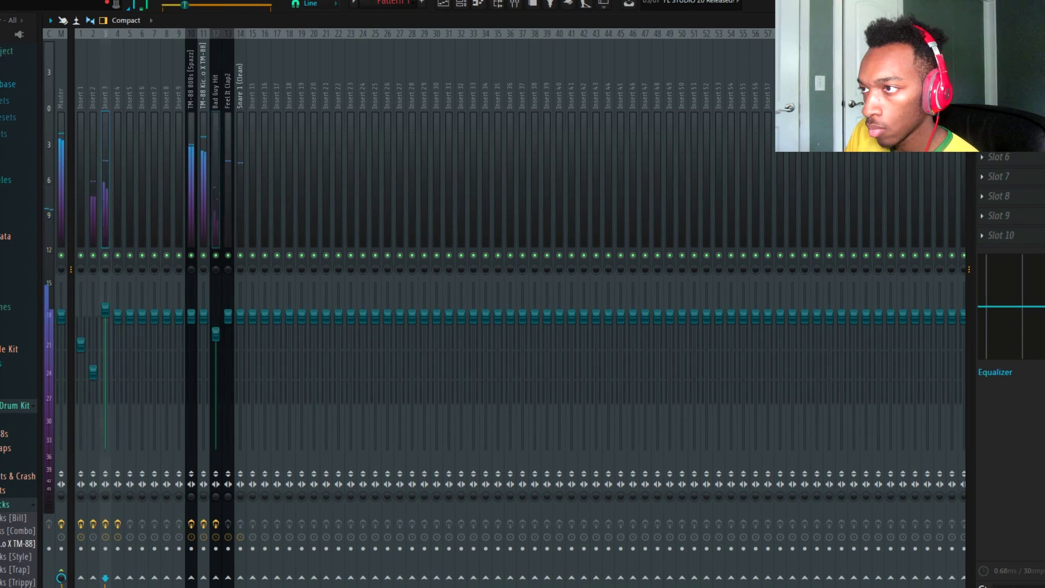
drag(215, 333, 215, 315)
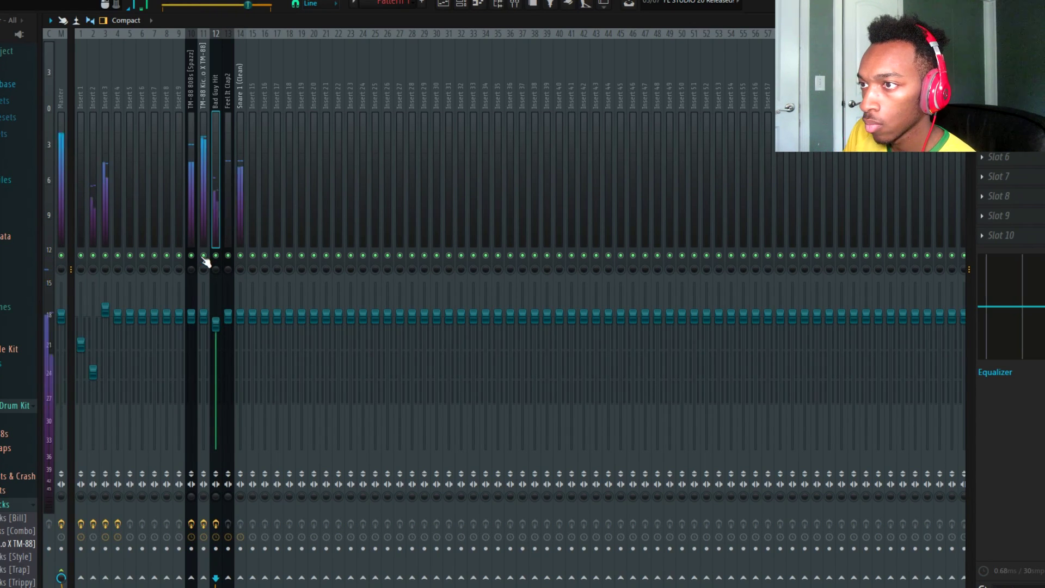
Review the effects on Insert 2 and Insert 3, including the Fruity parametric EQ 2 curve
click(96, 198)
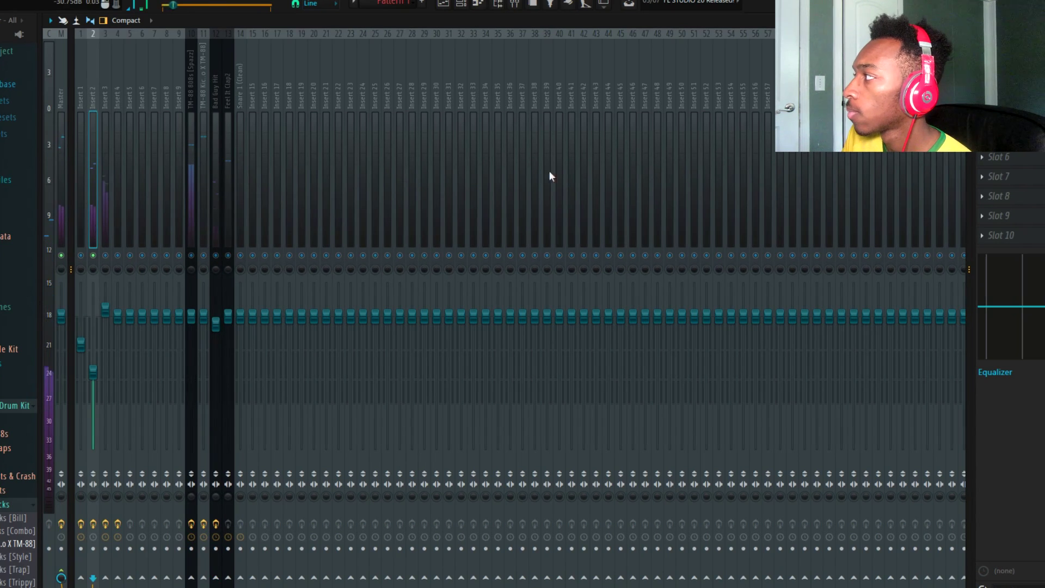
click(1007, 59)
click(1007, 78)
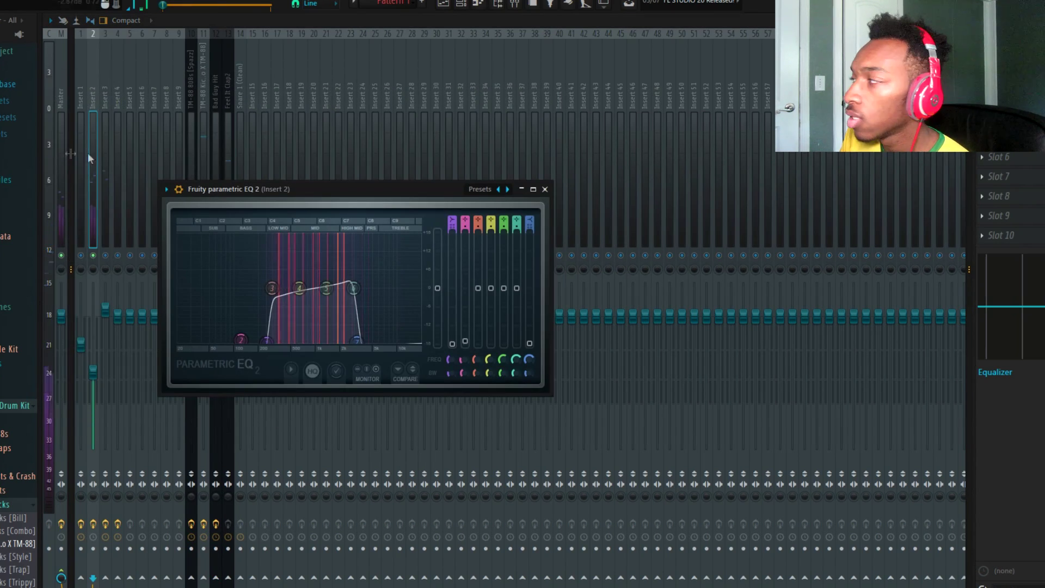
click(105, 166)
click(1007, 58)
click(1007, 78)
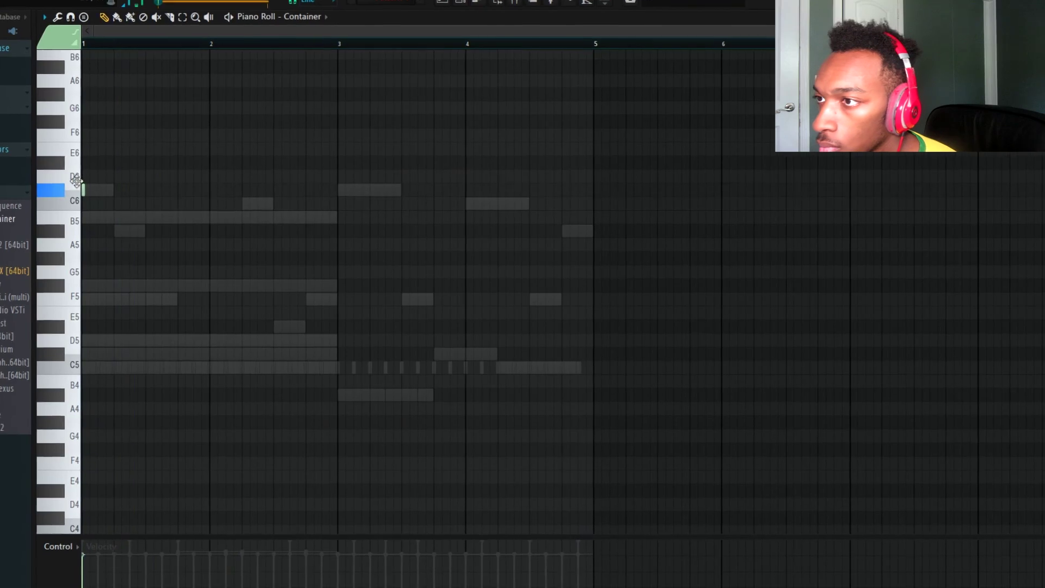
Draw a four-bar melody in the Container channel's piano roll using the notes C#6, A#5, F5, D#5, C5 and C#5
click(86, 189)
key(space)
click(154, 229)
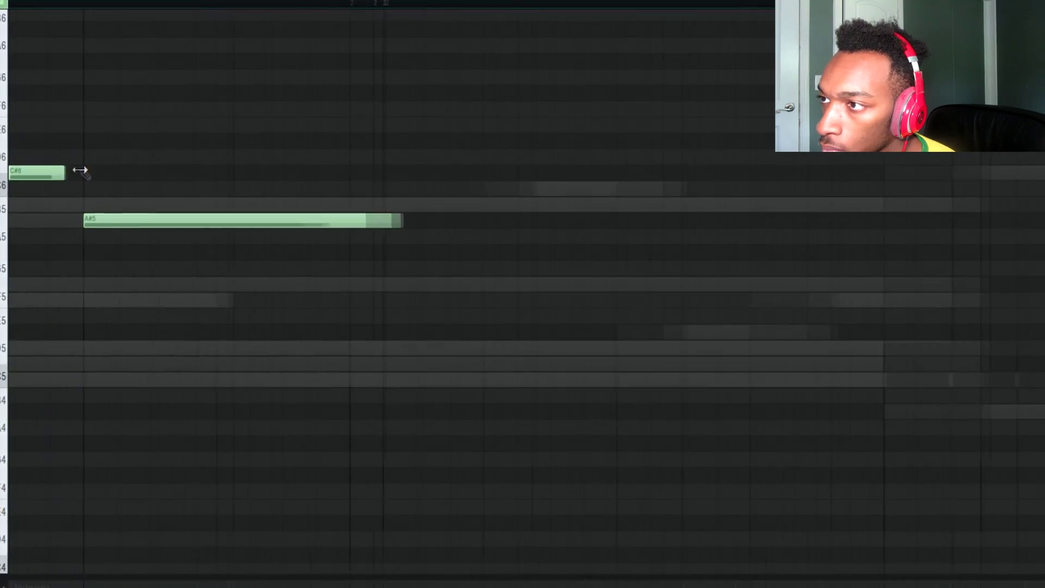
scroll(32, 212, down, 5)
drag(33, 208, 50, 206)
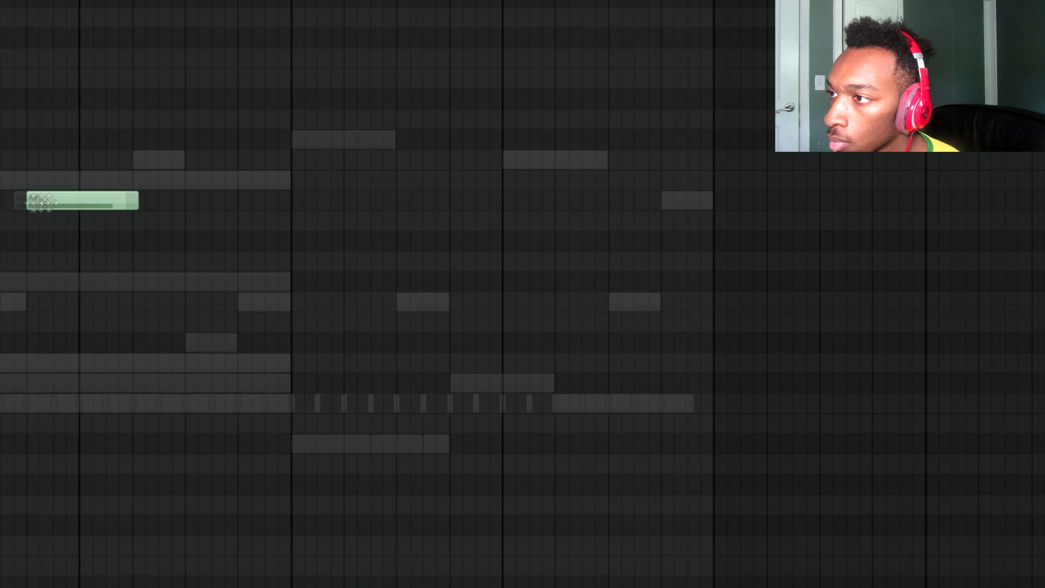
click(24, 281)
drag(31, 280, 1, 303)
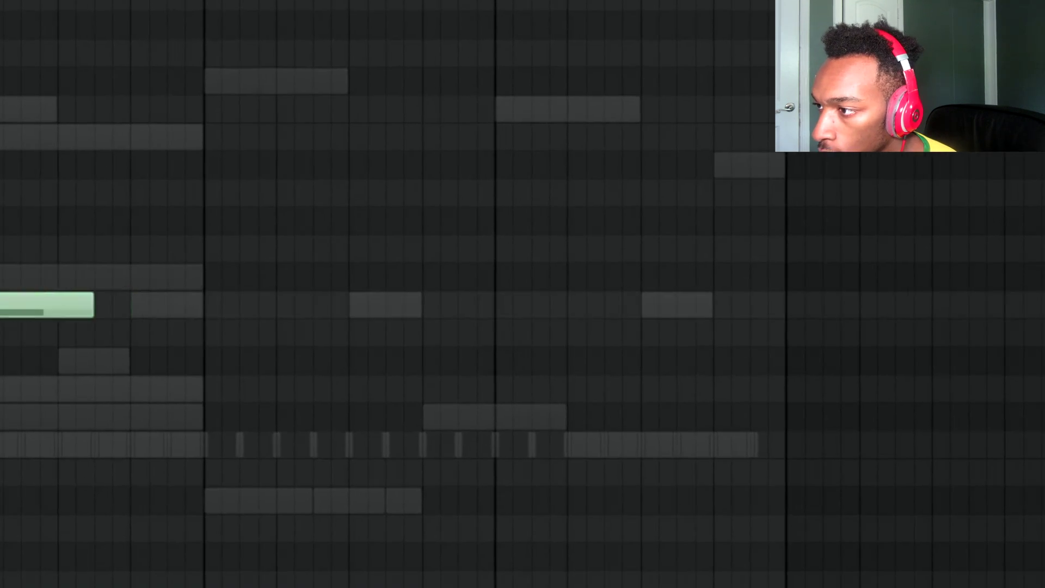
click(79, 350)
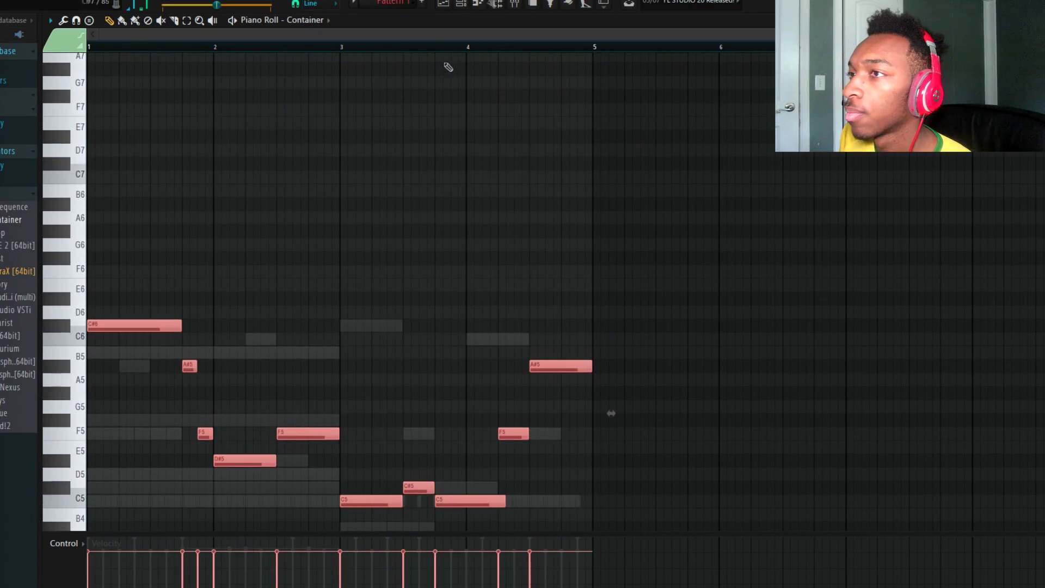
Route the Container channel to Insert 4 and solo that insert in the mixer
click(517, 8)
click(119, 193)
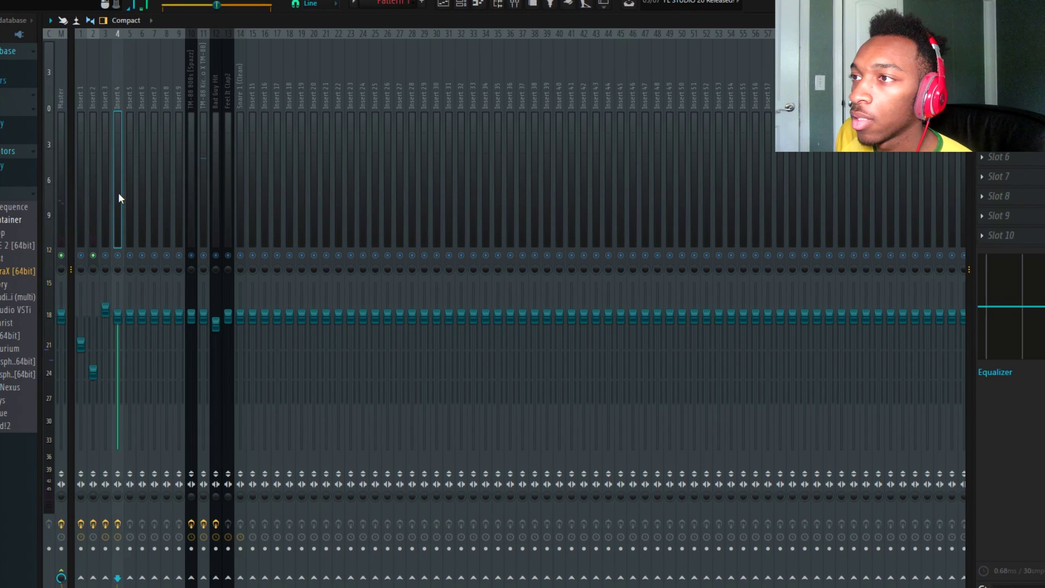
click(462, 6)
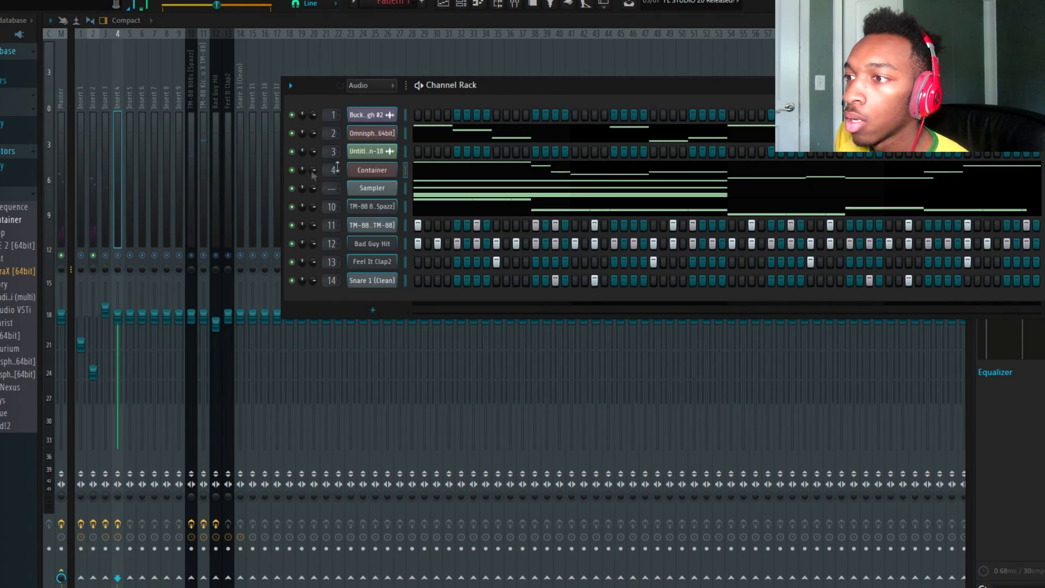
click(124, 258)
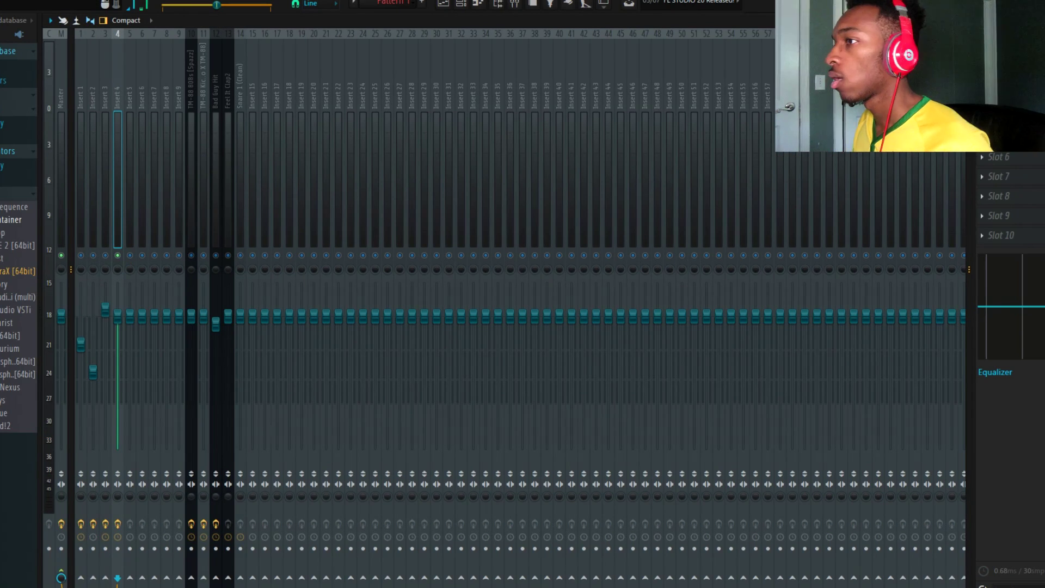
Shape Insert 4 with Fruity parametric EQ 2, cutting the lows with band 1 and the highs with band 7
click(1007, 59)
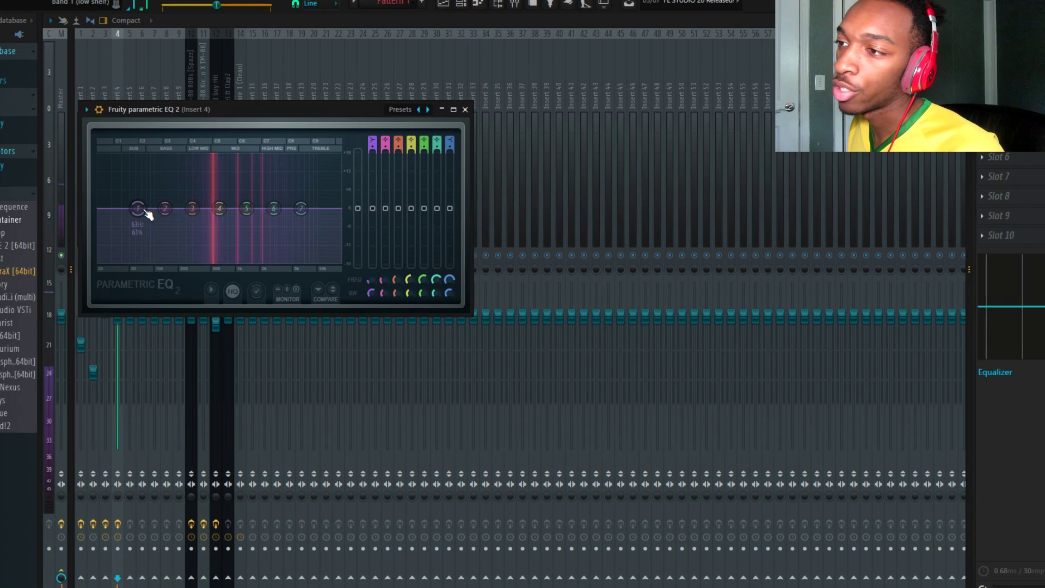
scroll(145, 214, down, 4)
drag(138, 209, 200, 261)
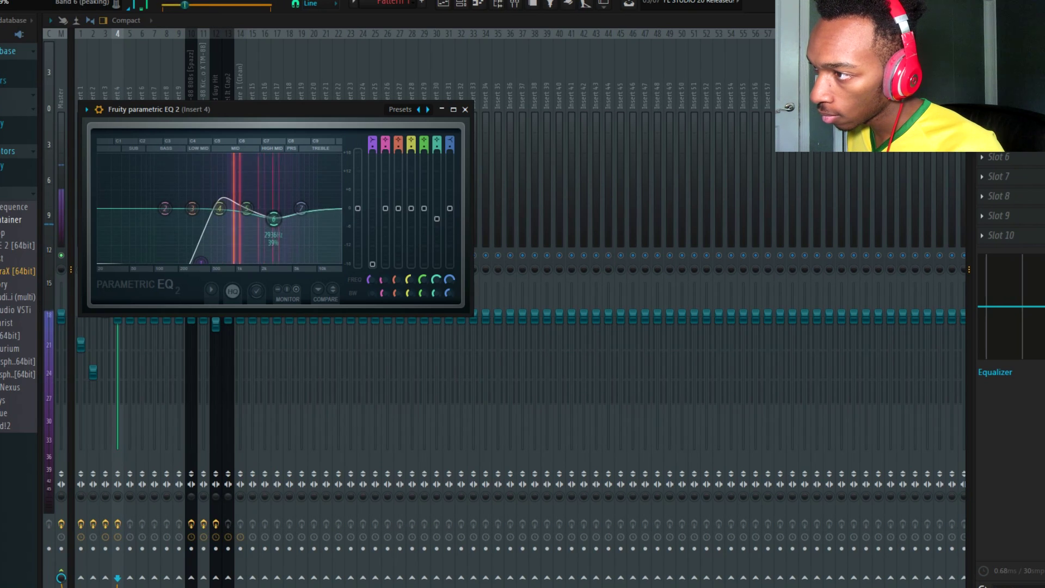
drag(456, 213, 456, 264)
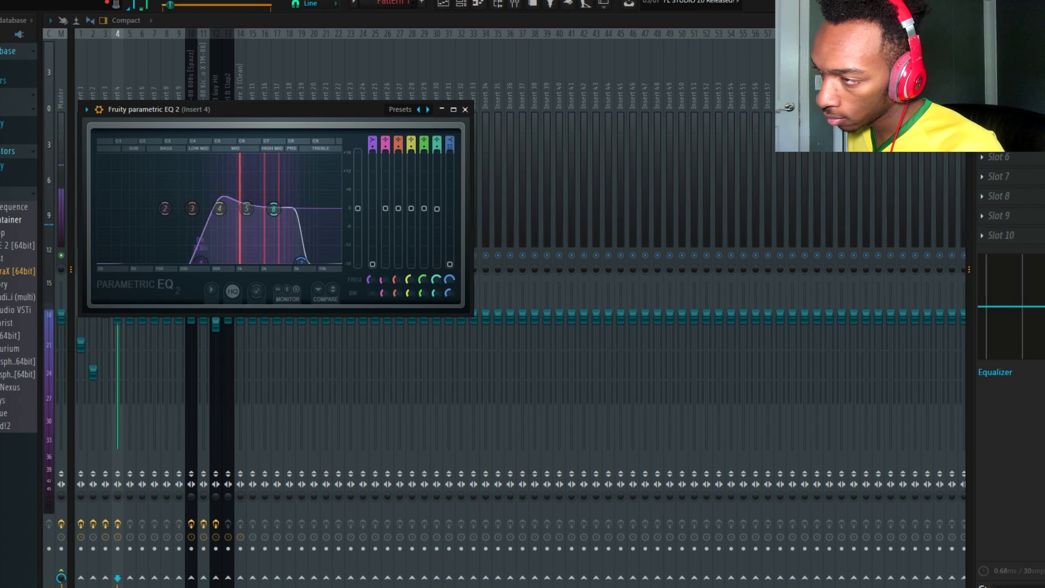
scroll(201, 256, up, 3)
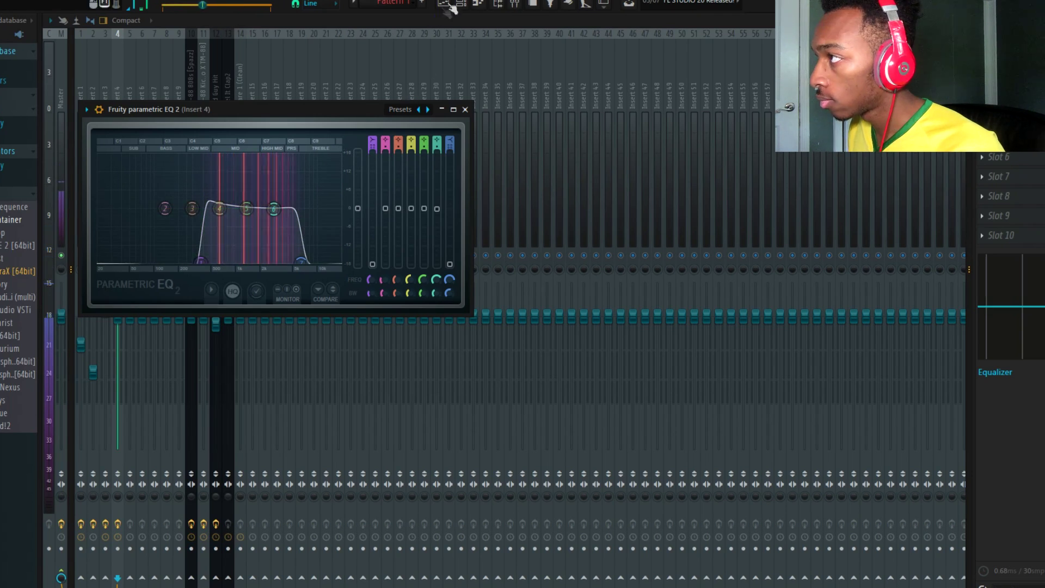
Rework the Container melody's ending by replacing the final A#5 with F5 and extending the preceding C5 to meet it, and make the notes legato
click(480, 4)
scroll(619, 210, down, 4)
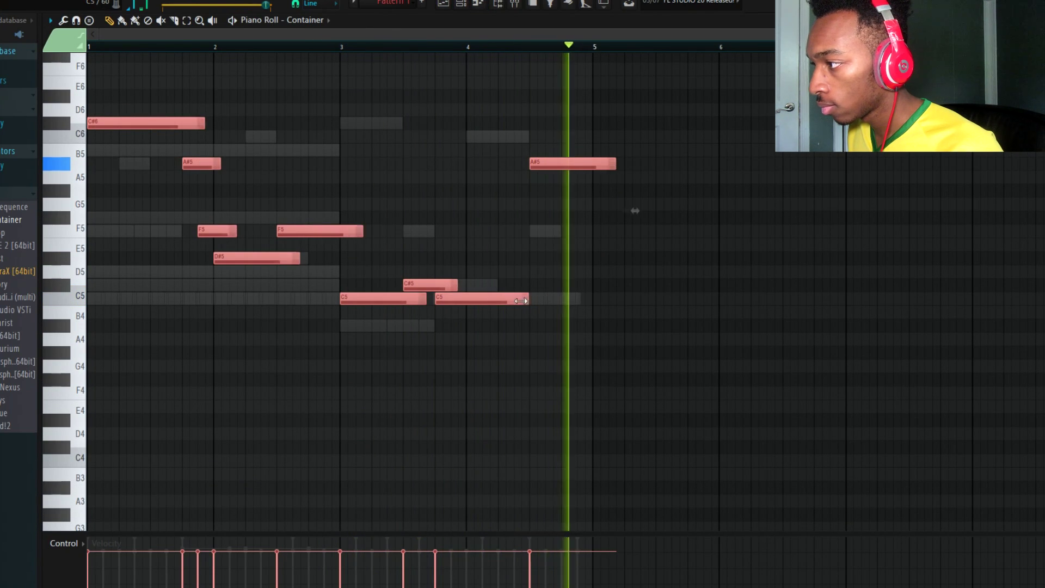
drag(506, 304, 498, 303)
key(space)
mouse_move(525, 220)
mouse_down()
mouse_move(545, 226)
mouse_move(516, 243)
mouse_move(550, 236)
mouse_up()
key(space)
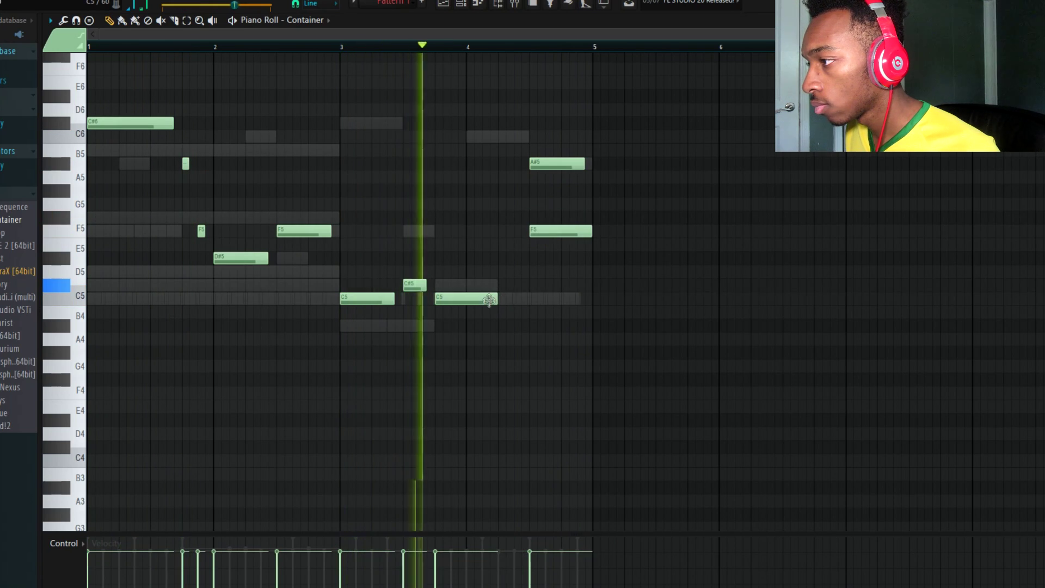
drag(516, 301, 532, 300)
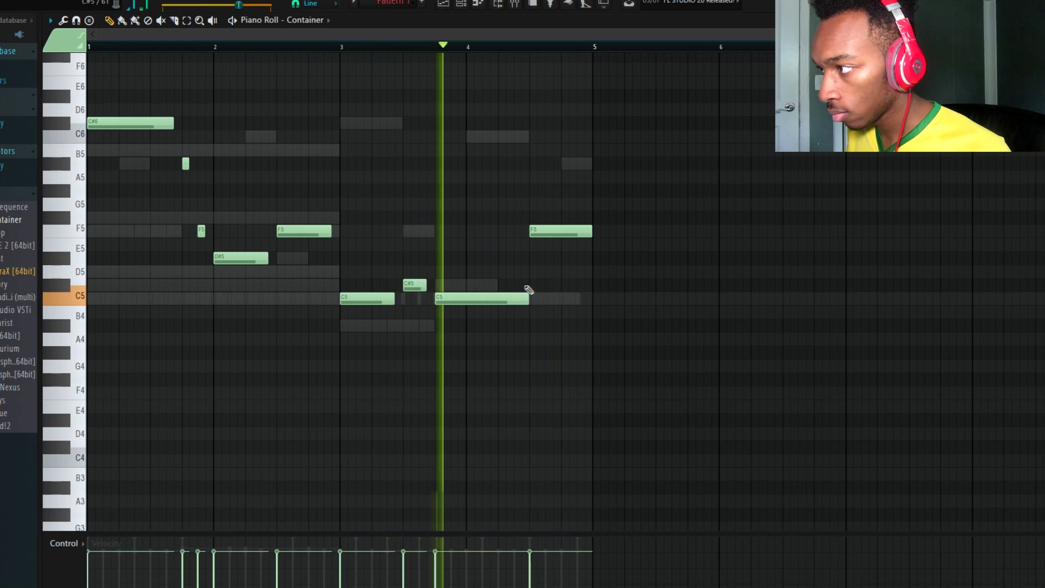
key(ctrl+l)
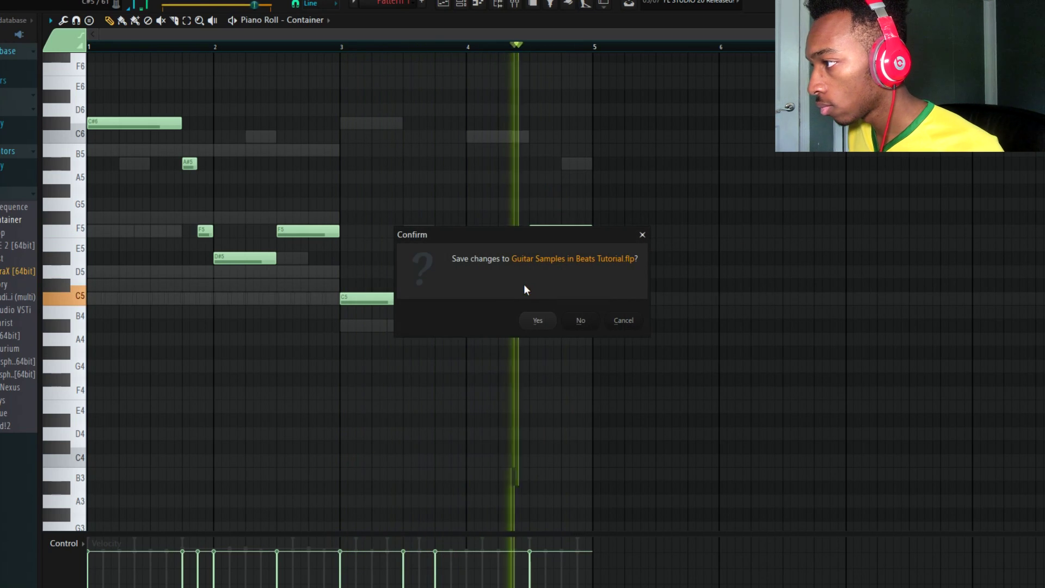
Cancel the save prompt and solo Inserts 3 and 4 together in the mixer
click(625, 320)
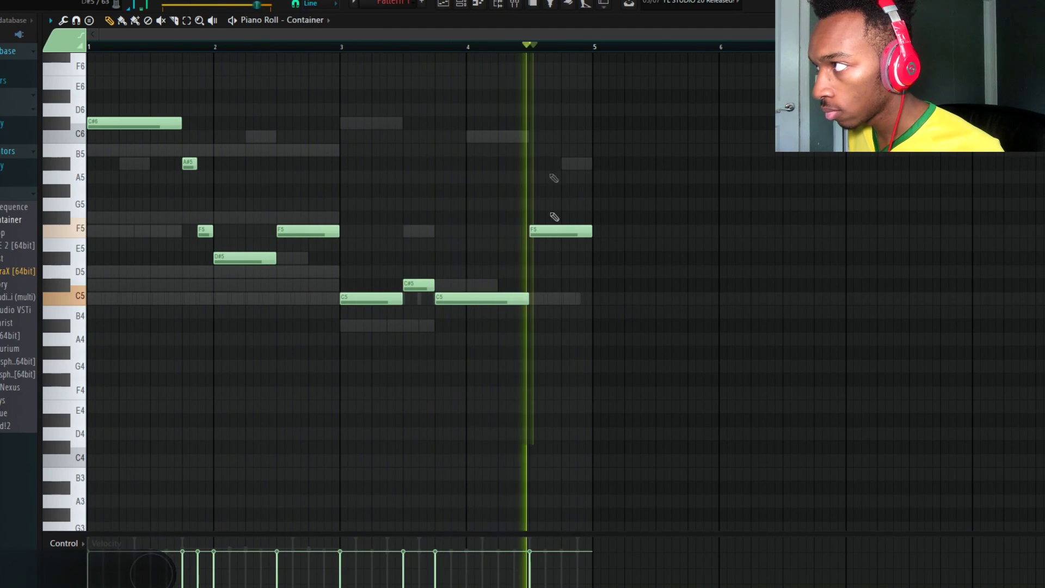
click(515, 5)
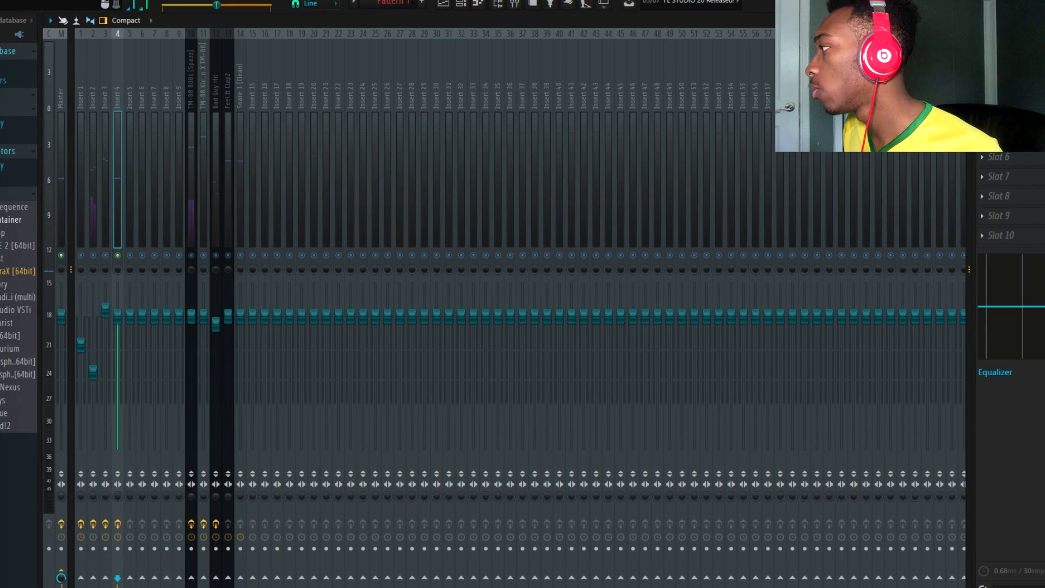
right_click(117, 255)
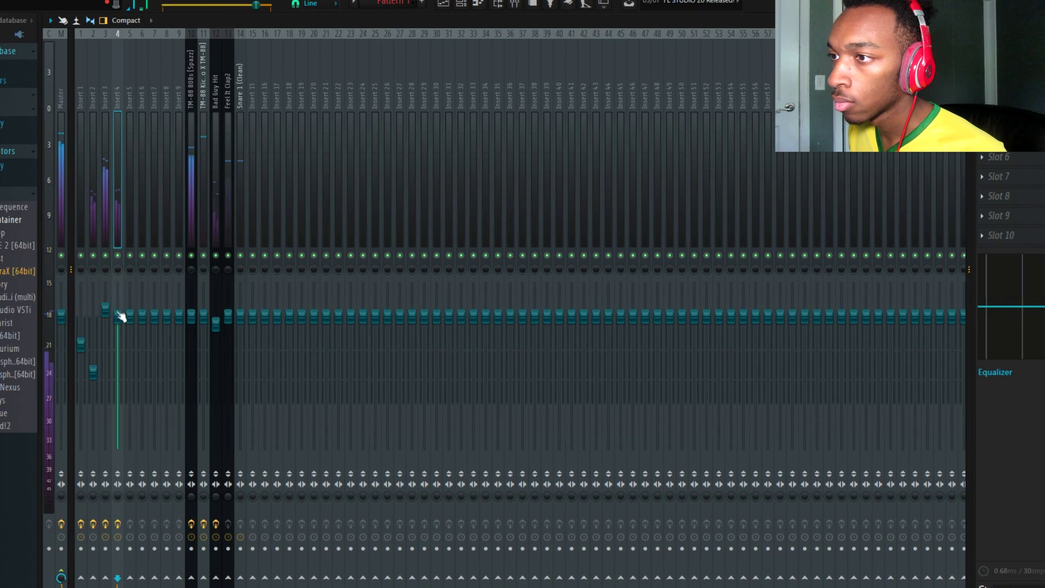
right_click(106, 257)
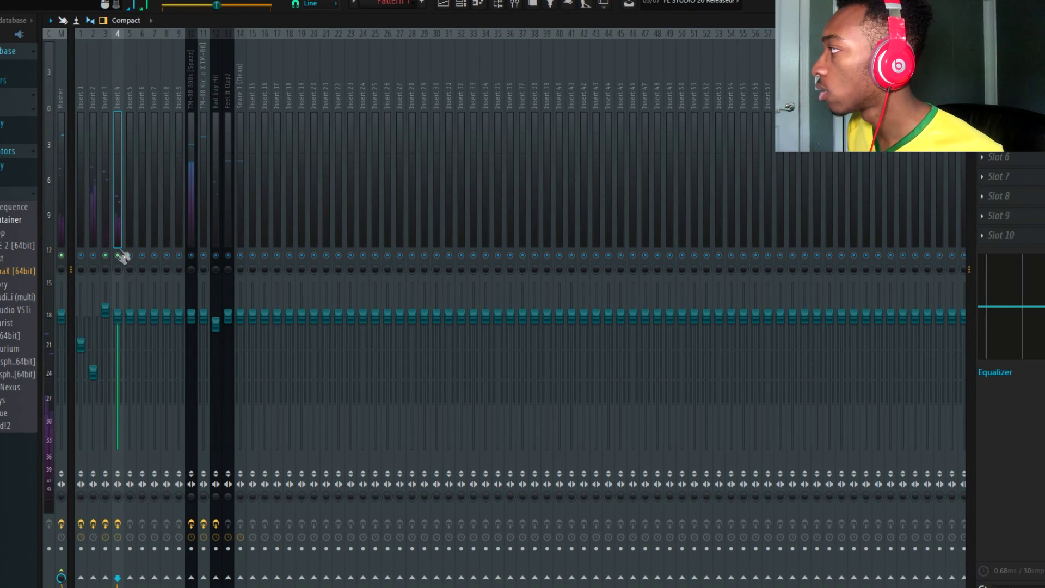
Add Gross Beat to Insert 4, solo the insert alongside Insert 2, and load the Momentary preset with the 1/2 Speed time slot
click(982, 58)
mouse_move(1007, 109)
click(796, 437)
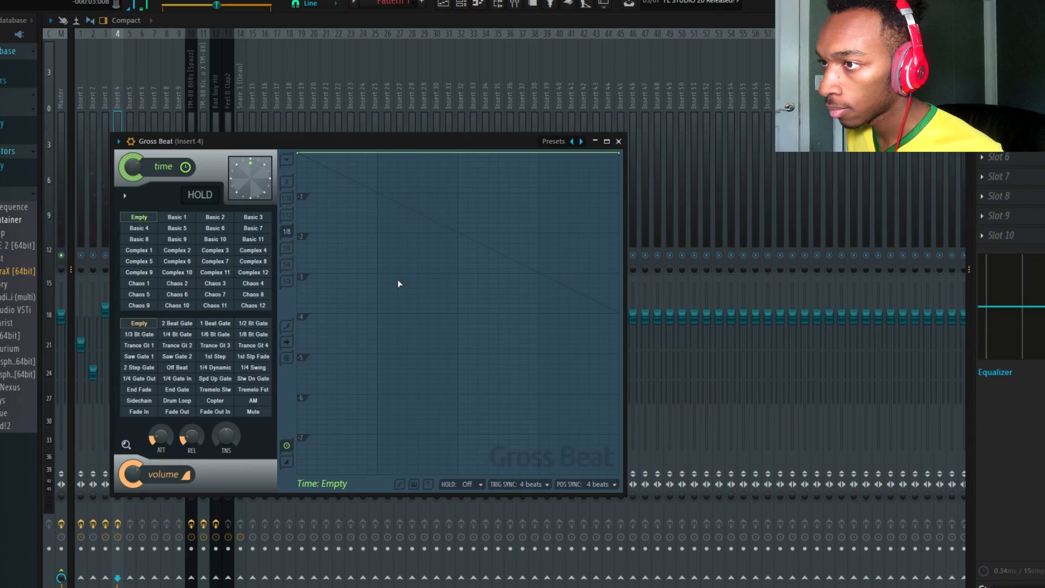
click(97, 253)
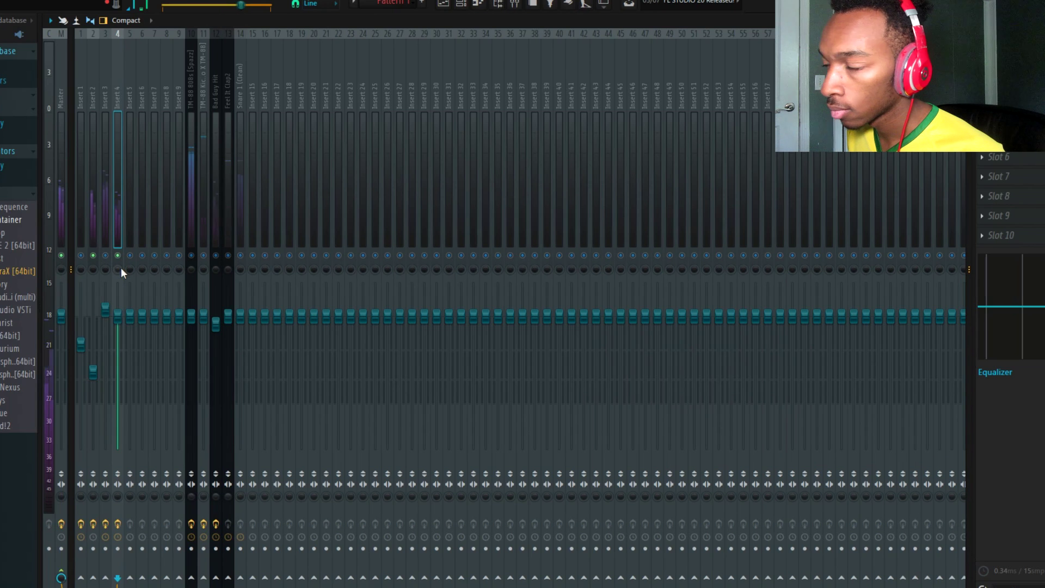
click(1007, 59)
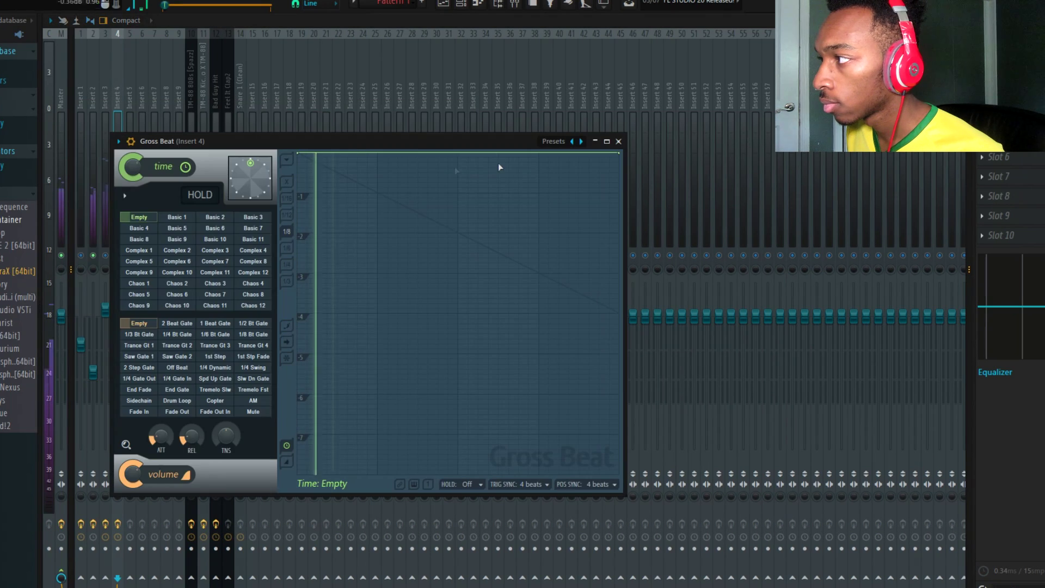
click(548, 143)
click(573, 174)
click(216, 295)
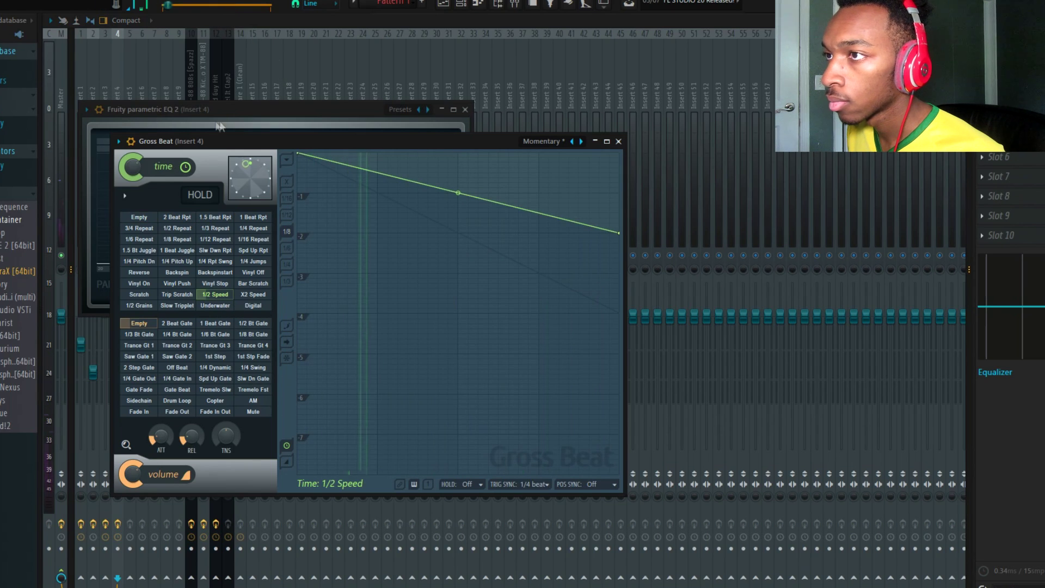
Readjust Insert 4's Fruity parametric EQ 2, shifting the band 1 low cut and the band 7 high cut slightly higher in frequency
click(107, 82)
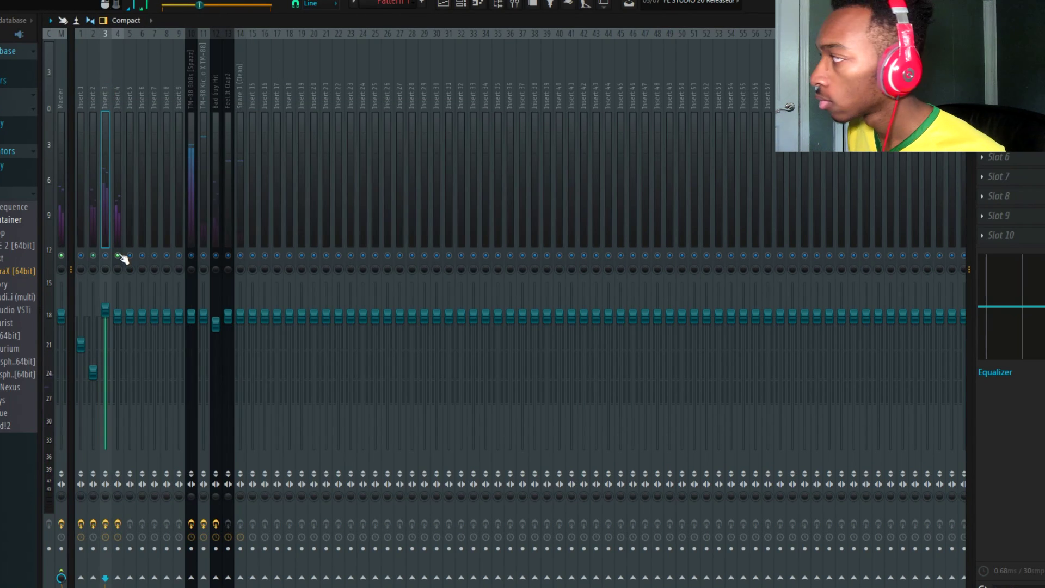
click(122, 222)
click(1002, 59)
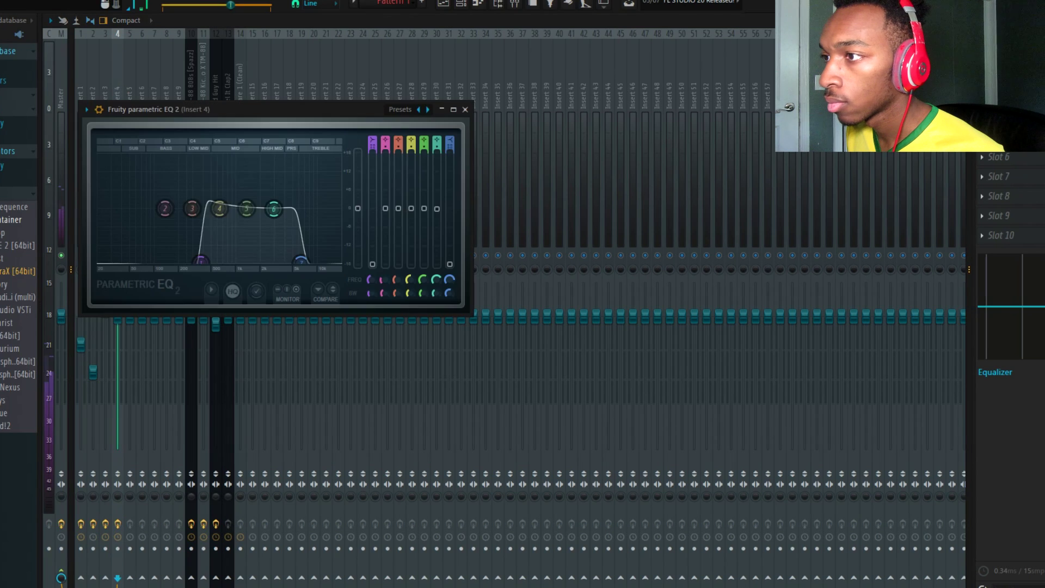
mouse_move(199, 254)
mouse_down()
mouse_move(110, 257)
mouse_move(182, 259)
mouse_up()
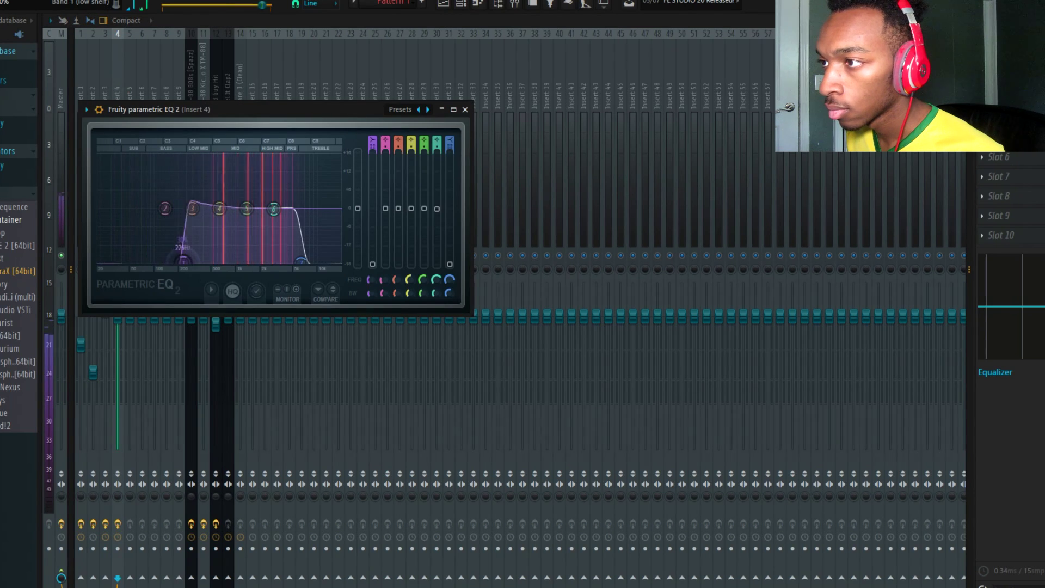
drag(200, 260, 203, 261)
mouse_move(303, 262)
mouse_down()
mouse_move(329, 260)
mouse_move(307, 261)
mouse_up()
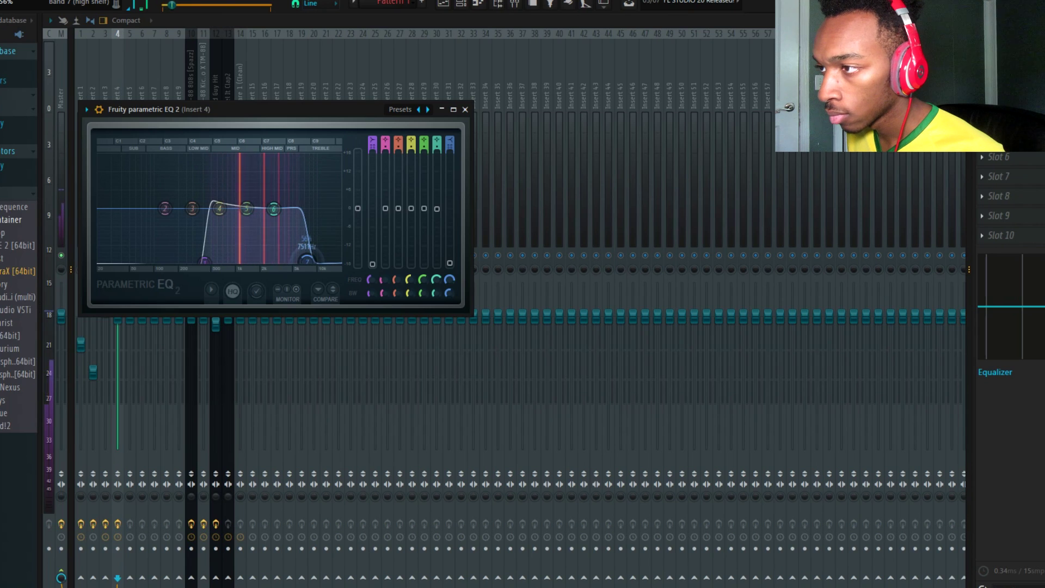
key(Escape)
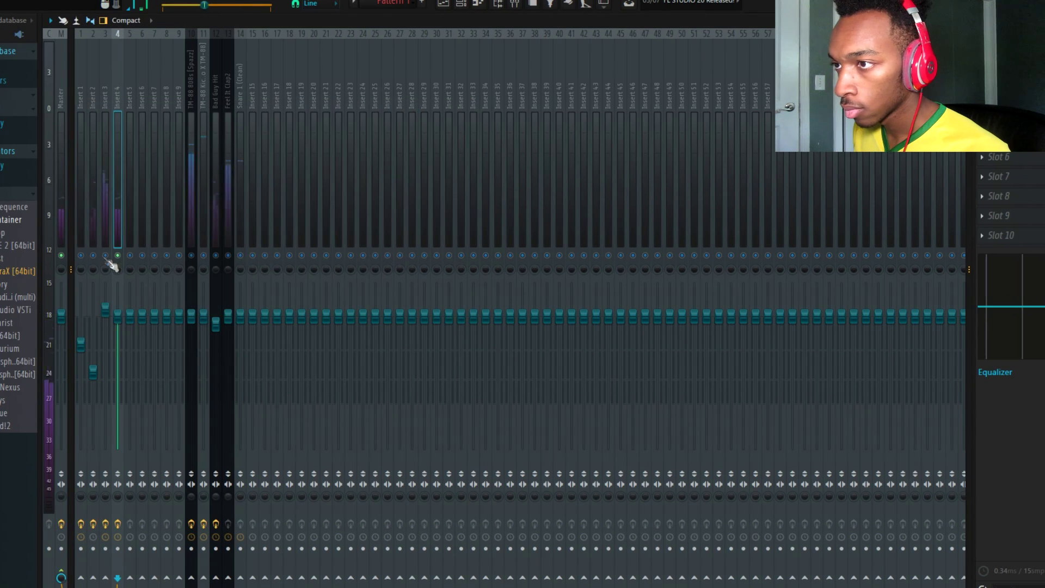
Raise Insert 4's fader and boost the main level of its Fruity parametric EQ 2
drag(118, 316, 118, 295)
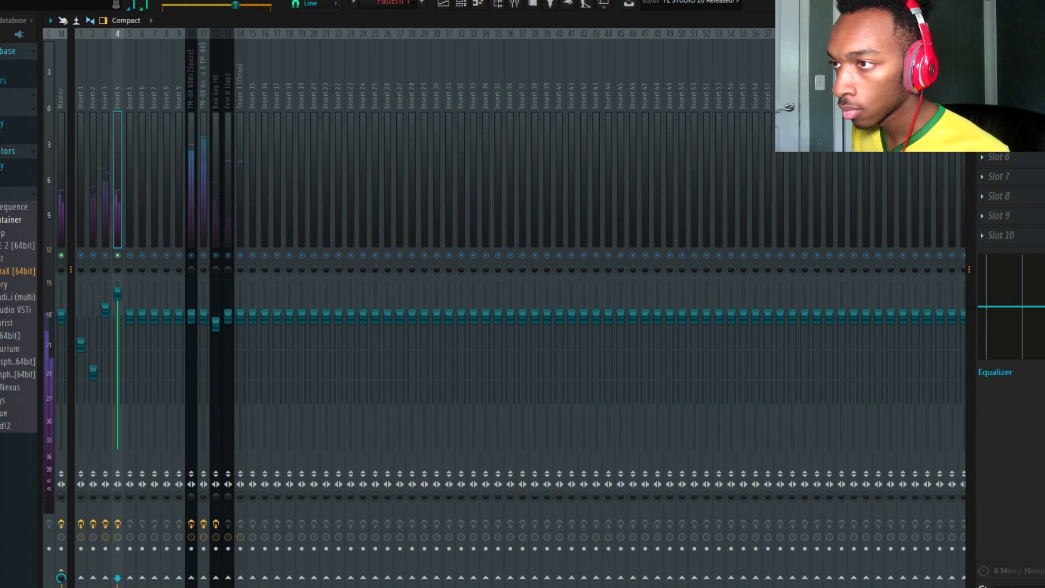
click(1005, 79)
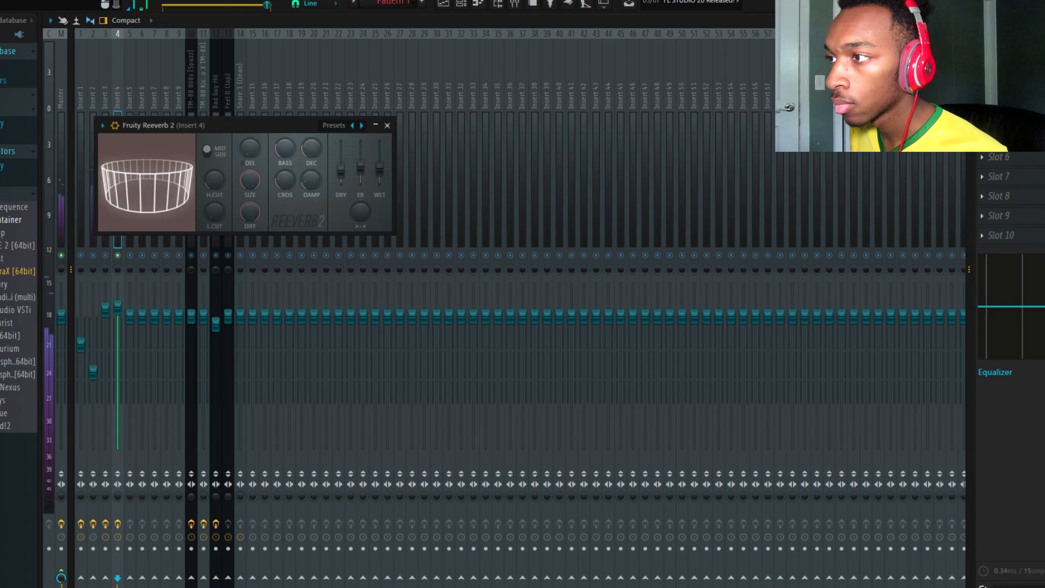
click(1004, 59)
drag(357, 209, 357, 183)
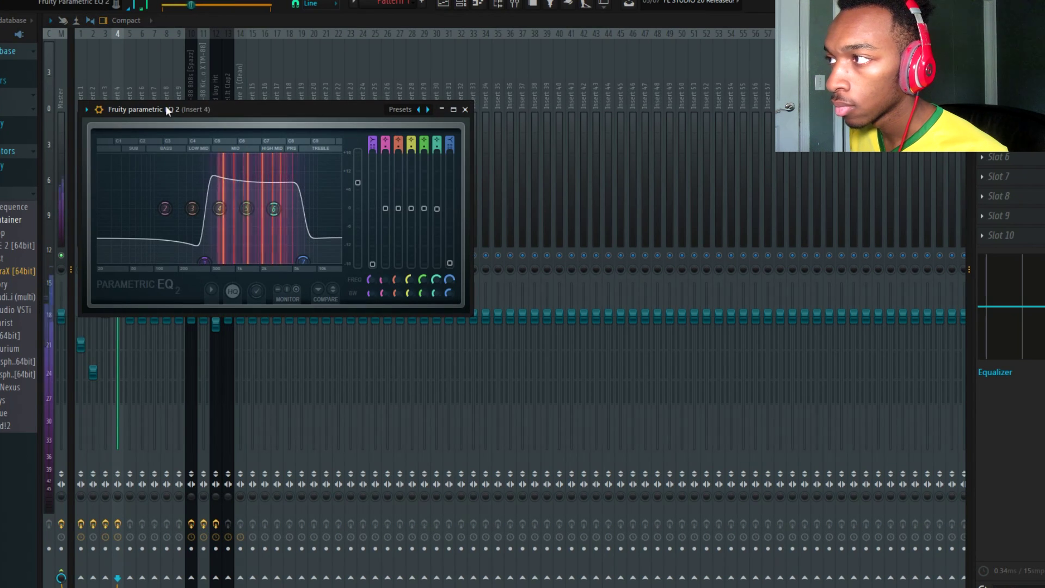
click(151, 21)
click(190, 23)
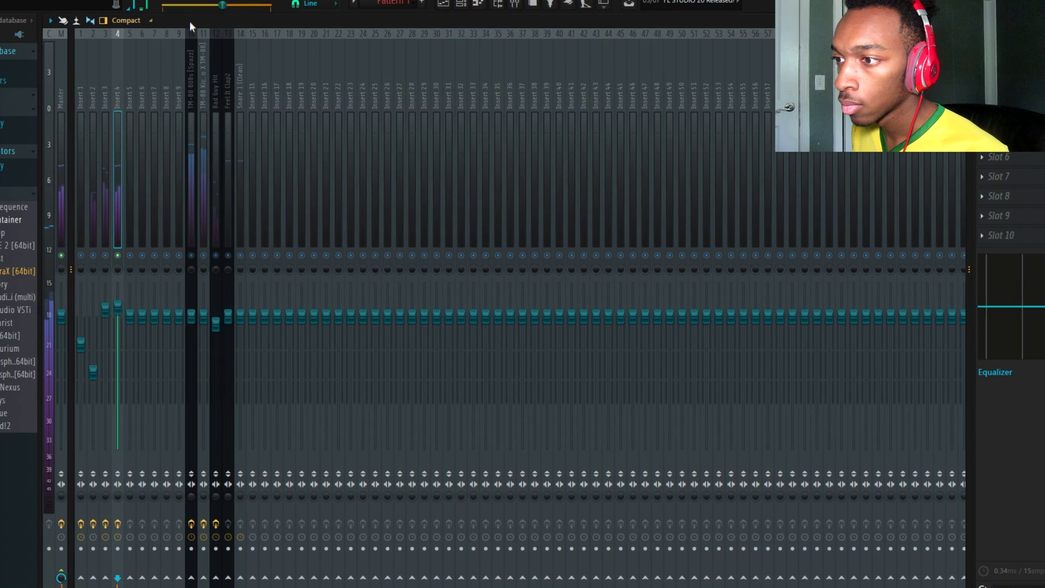
Audition Insert 4 with the 808 and drum inserts, restore the full mix, and lower Insert 4's fader well below its neighbours
click(204, 255)
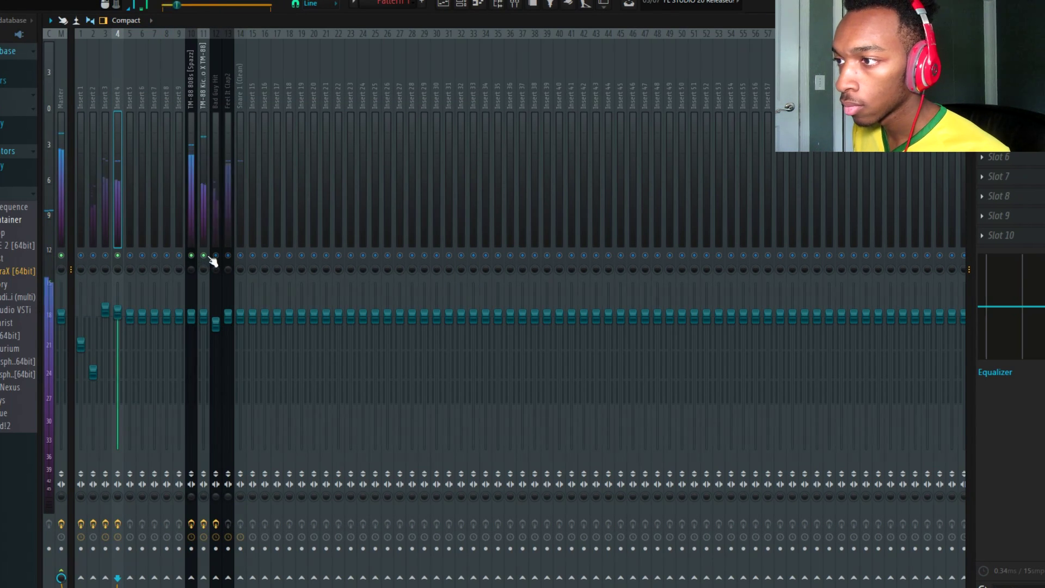
click(204, 255)
click(215, 255)
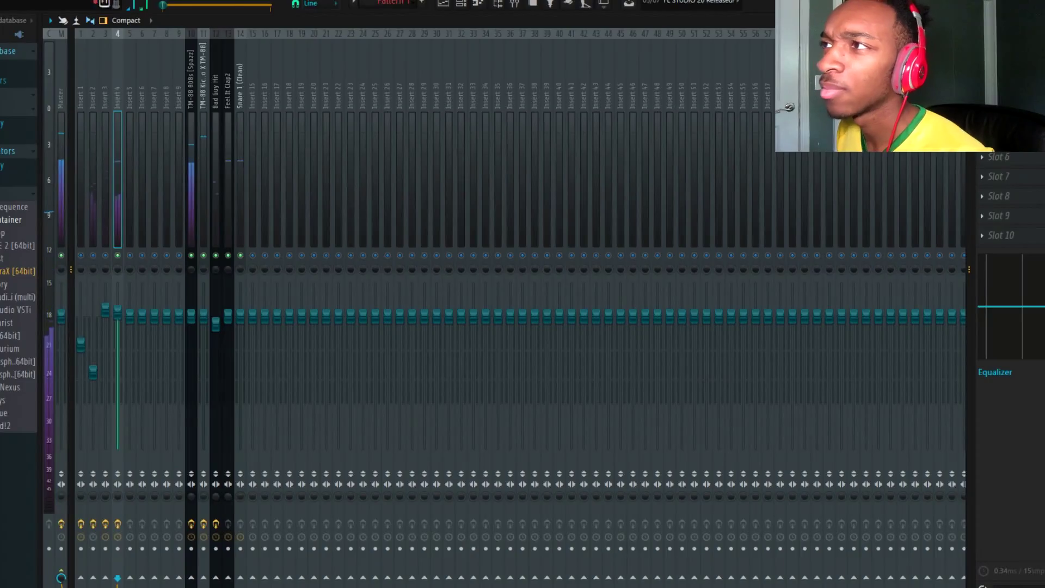
right_click(117, 255)
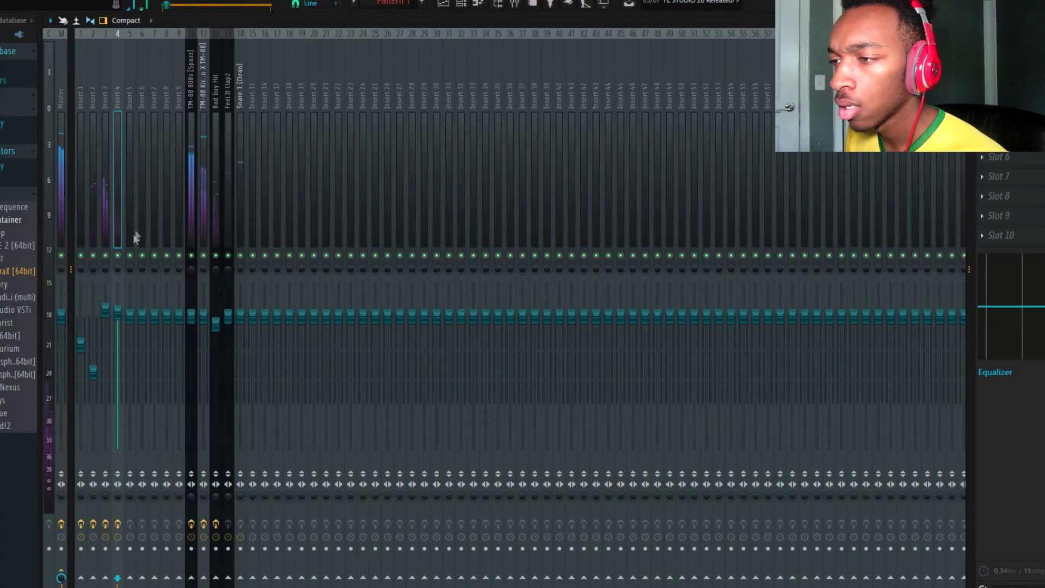
drag(120, 332, 118, 394)
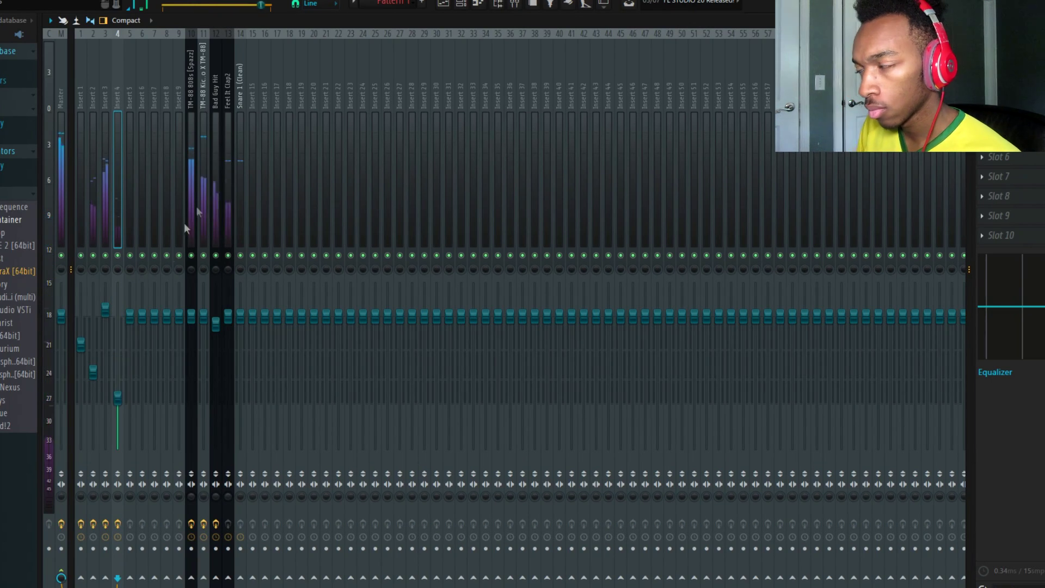
Lower the TM-88 kick insert's fader slightly and bring Insert 2's fader down a little further
click(443, 4)
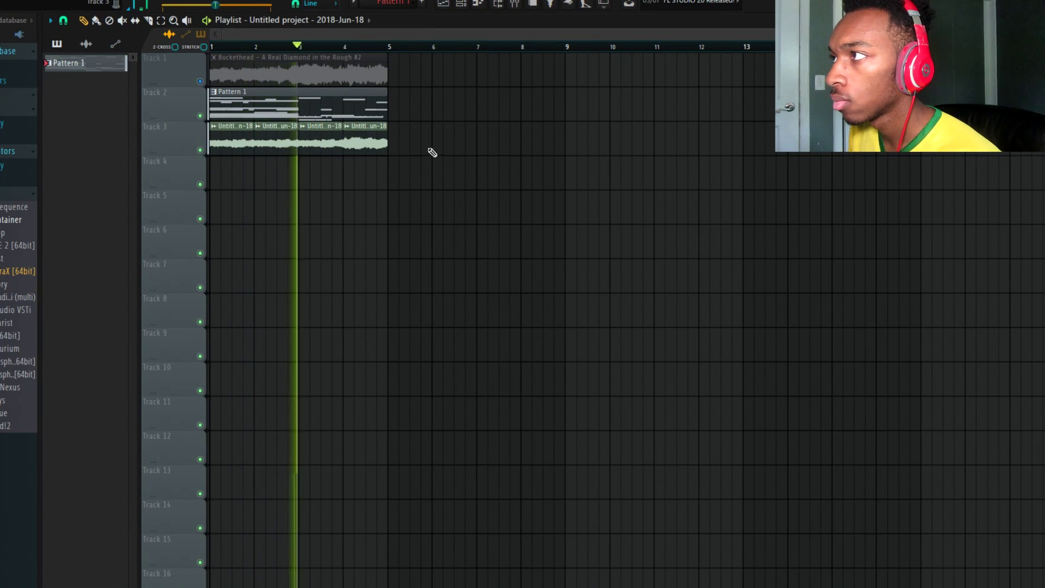
click(468, 5)
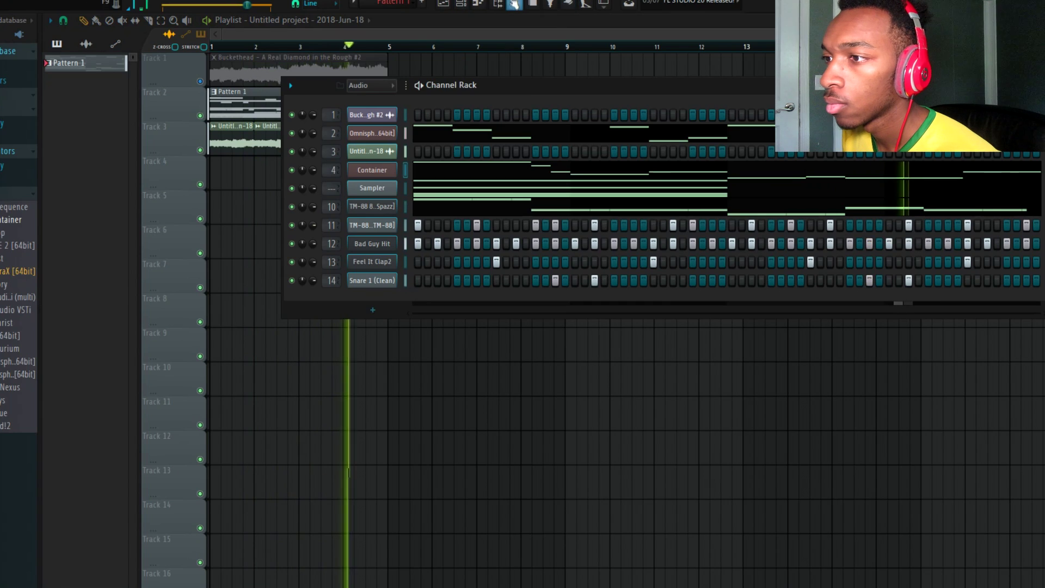
key(F9)
drag(210, 325, 211, 331)
drag(93, 372, 93, 389)
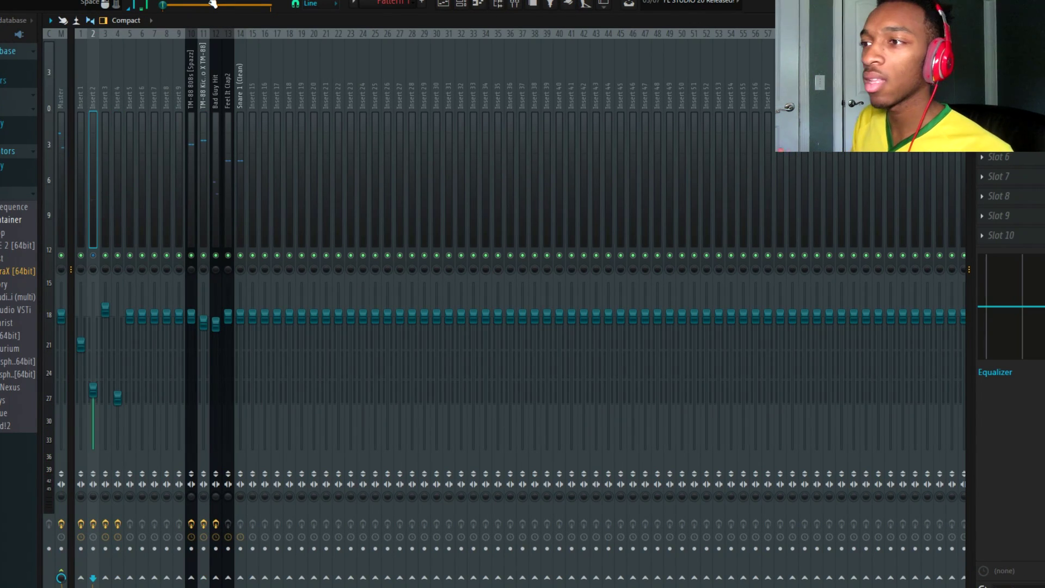